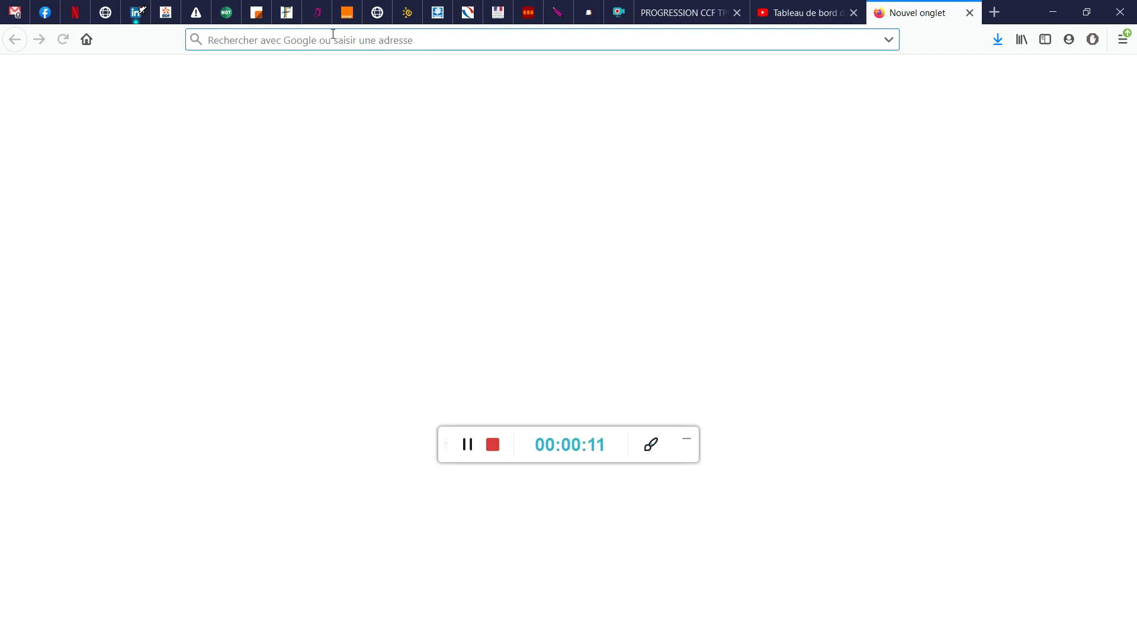
# - Search the web for "wix" and open the Wix.com site-creation website from the results
pyautogui.write('wix')
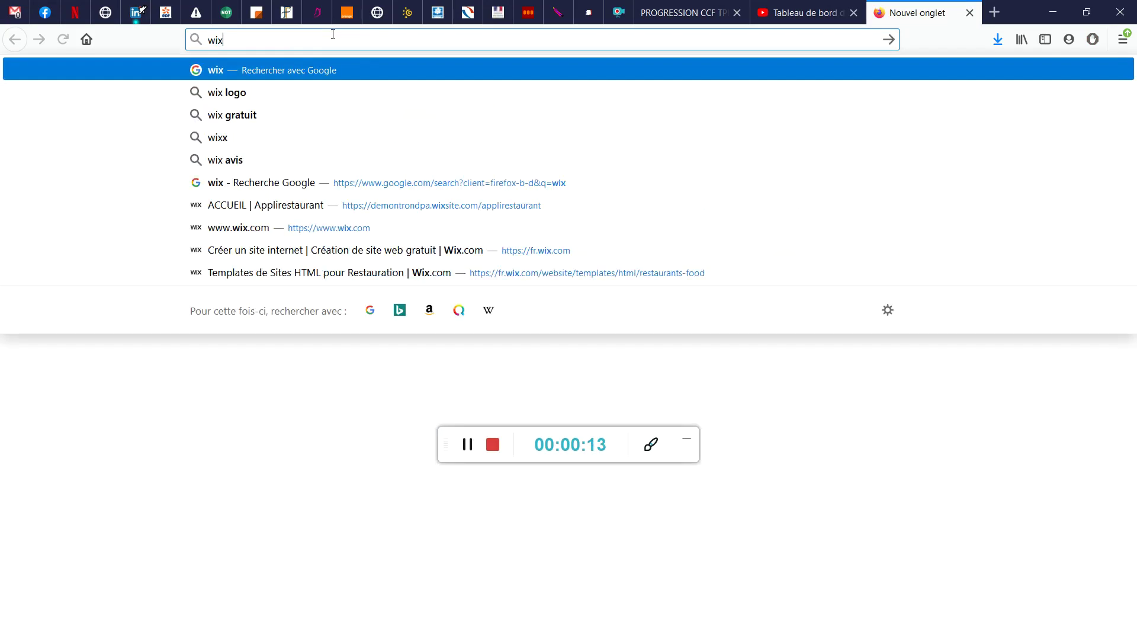
pyautogui.press('Return')
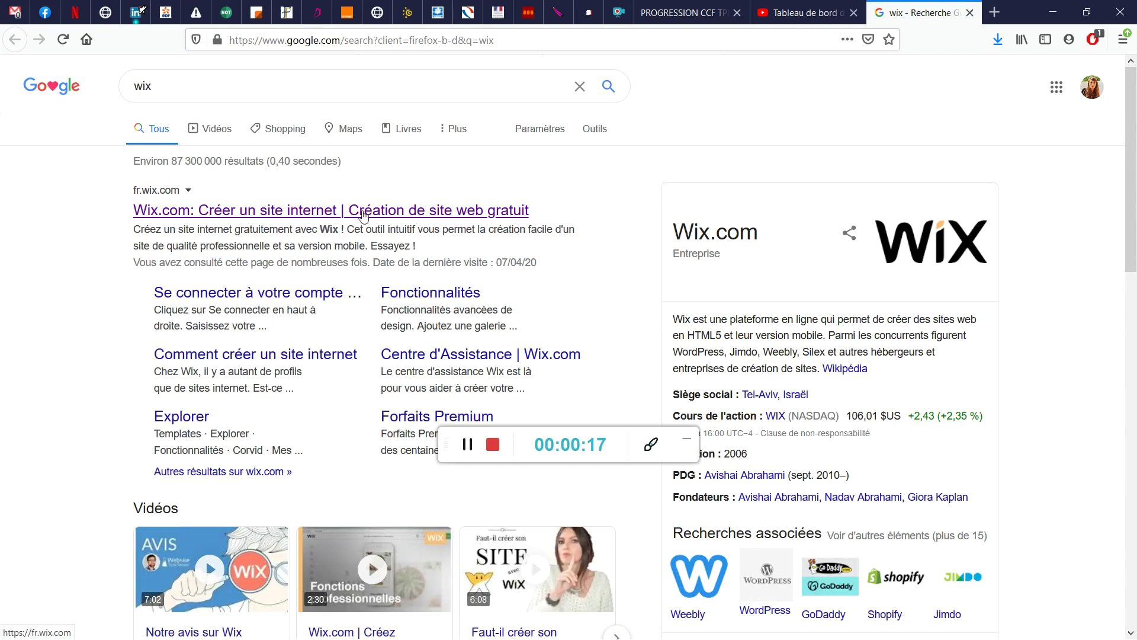
pyautogui.click(266, 220)
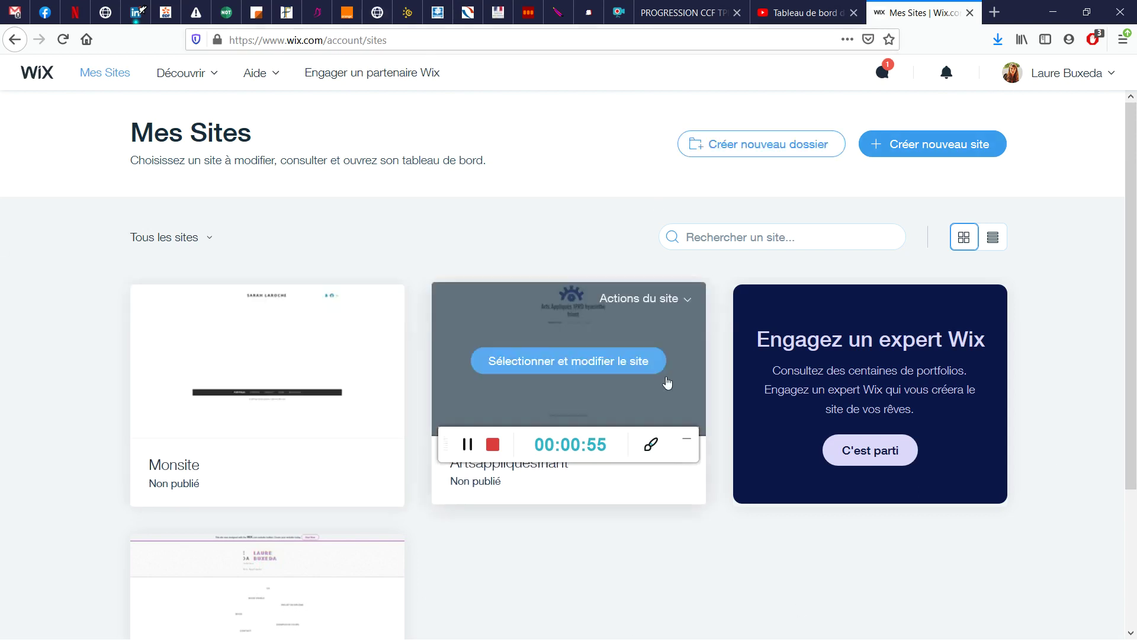
# - Start creating a new Wix site and choose Restauration as its type
pyautogui.moveTo(676, 453); pyautogui.dragTo(833, 626)
pyautogui.moveTo(169, 363)
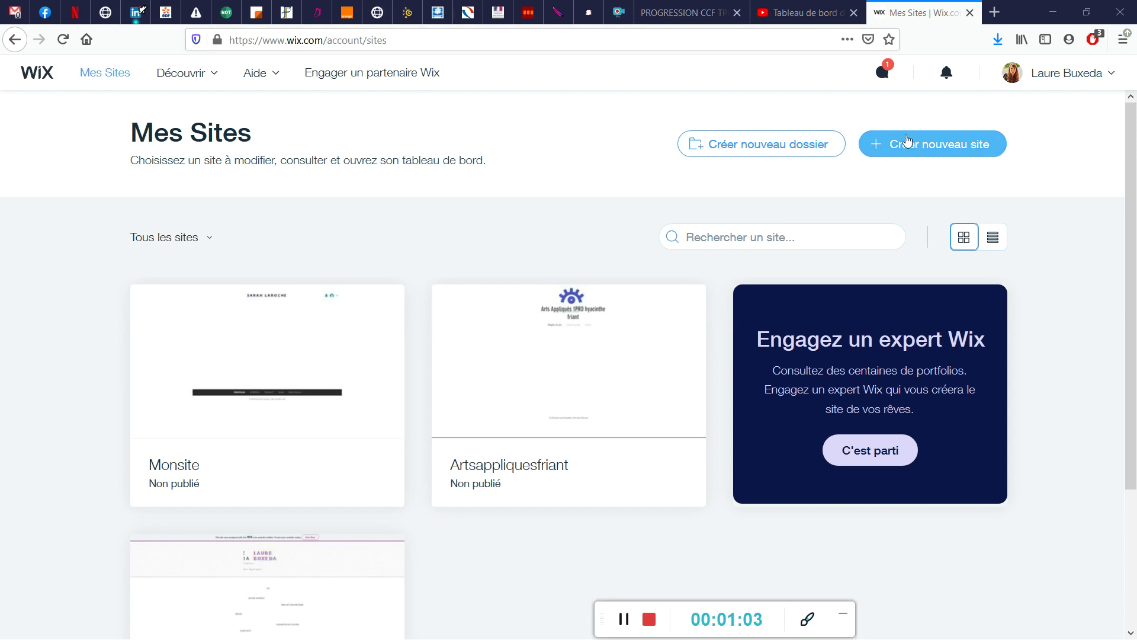
pyautogui.click(896, 151)
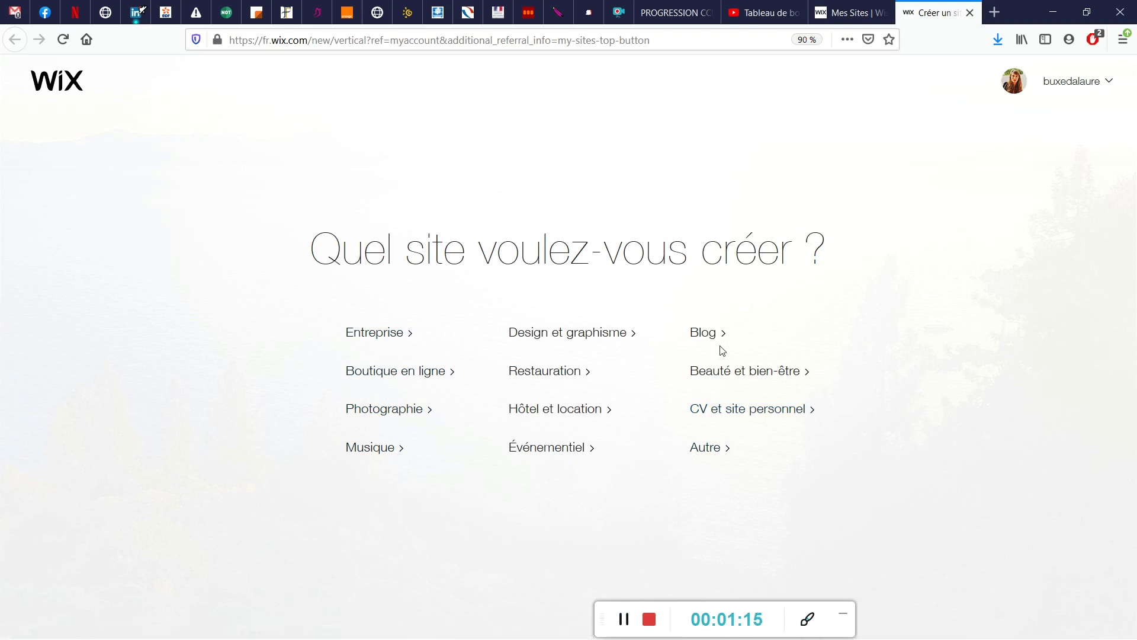
pyautogui.click(581, 376)
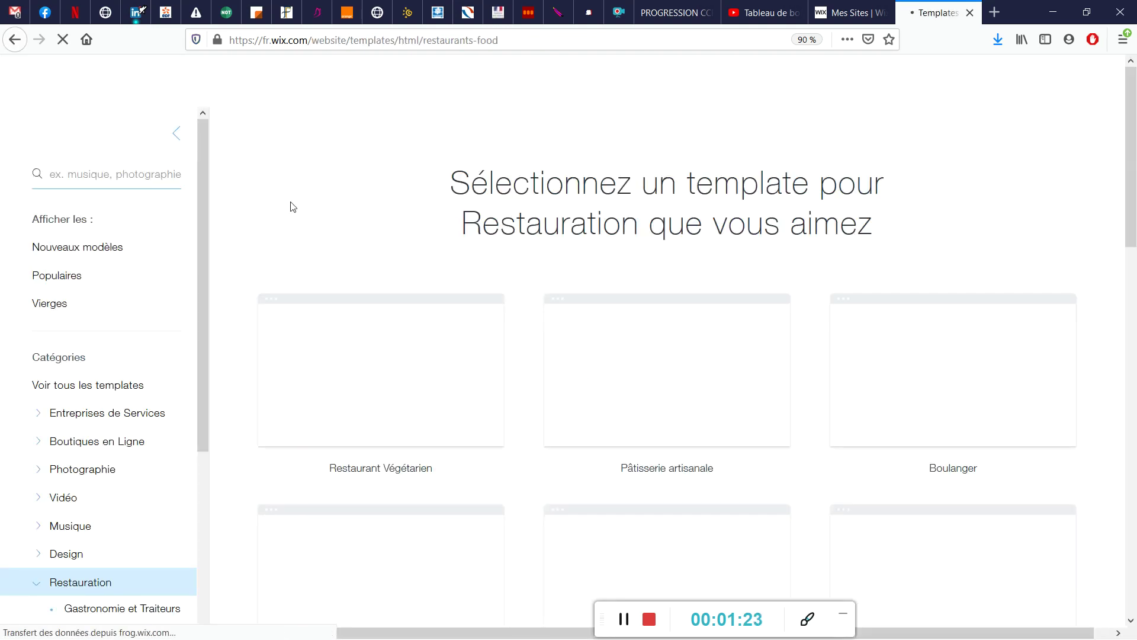
# - Browse the Restauration templates and the subcategories offered for this type of site
pyautogui.scroll(-1, 391, 206)
pyautogui.scroll(-10, 390, 210)
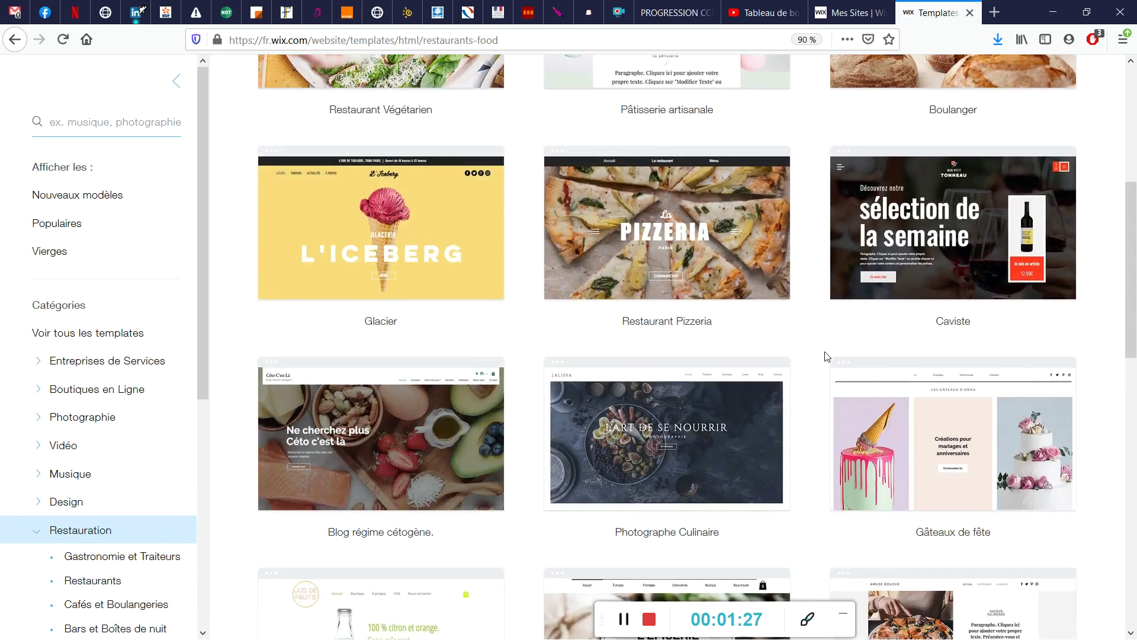
pyautogui.moveTo(954, 390)
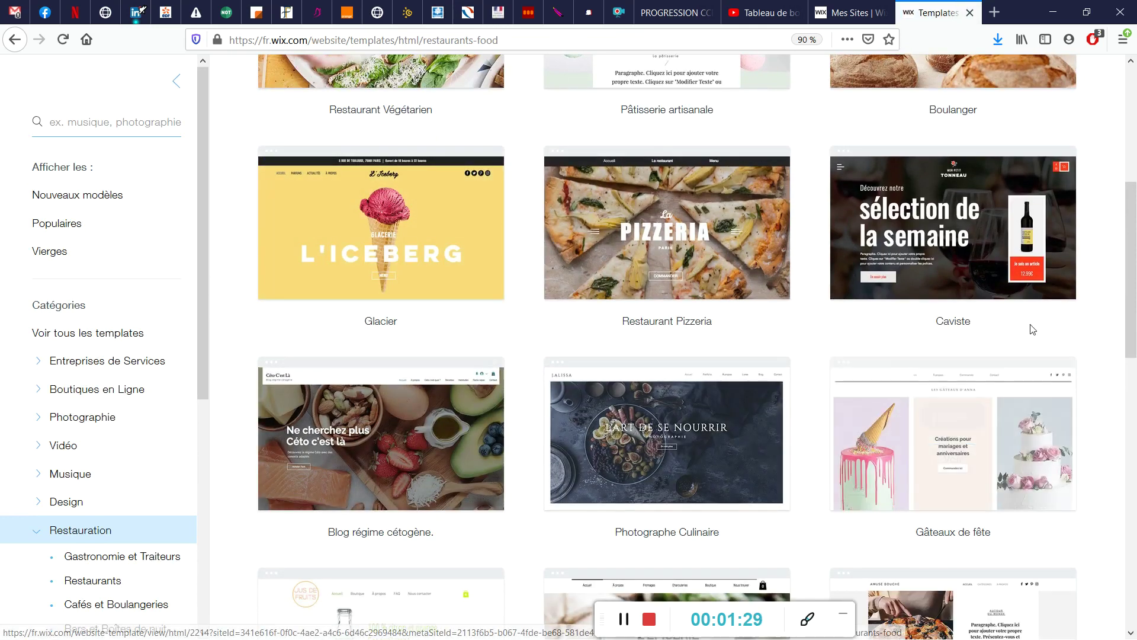
pyautogui.scroll(-2, 1068, 327)
pyautogui.moveTo(596, 413)
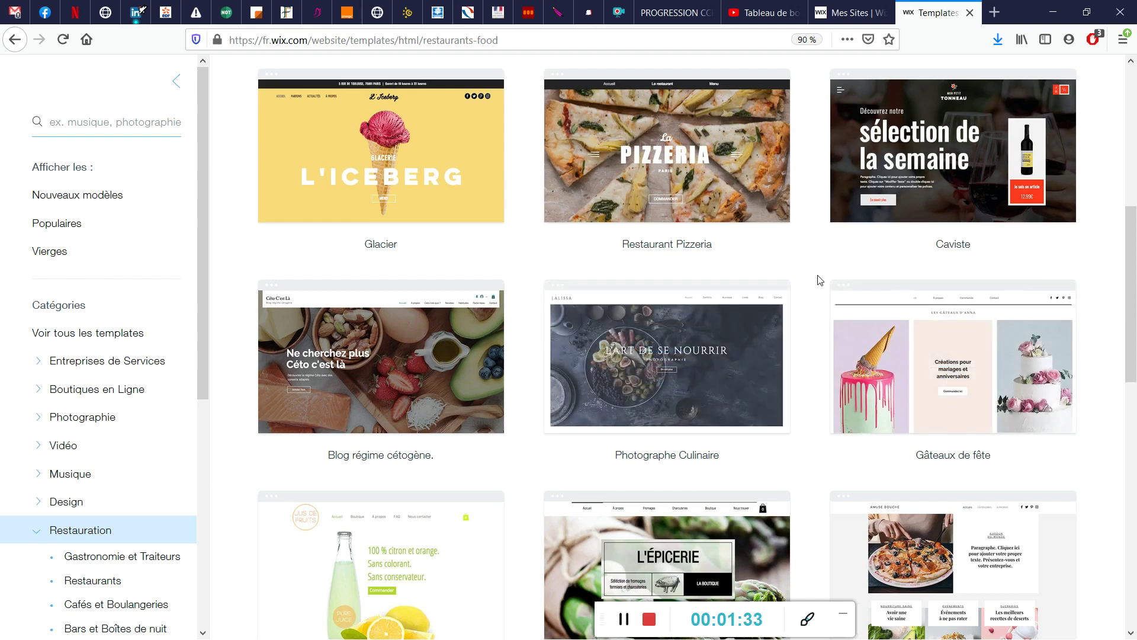
pyautogui.scroll(-3, 818, 279)
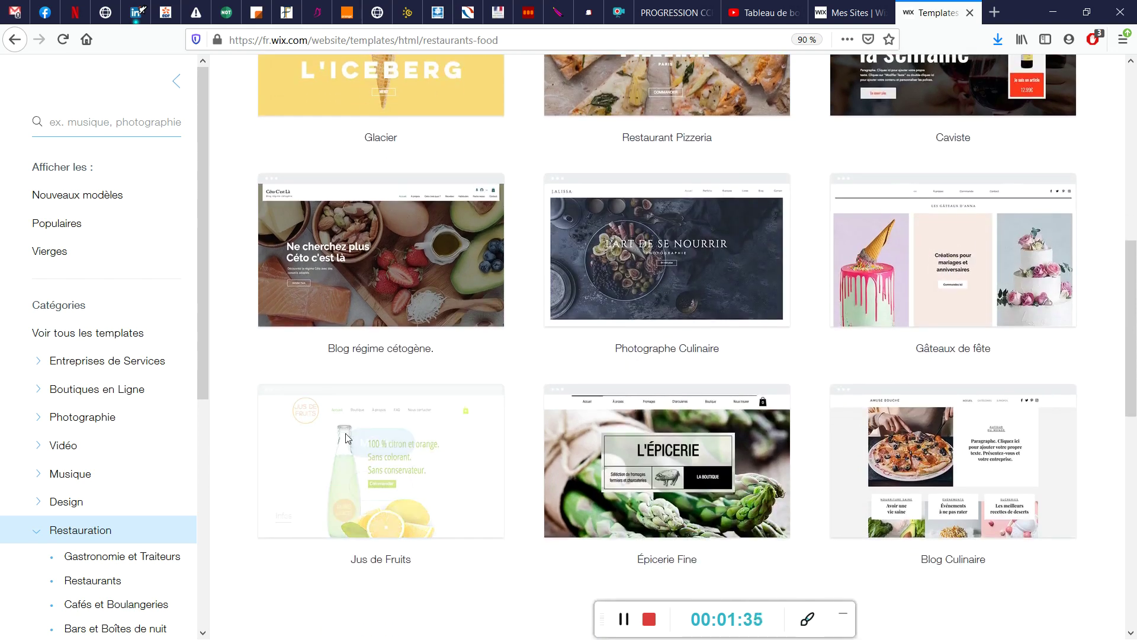
pyautogui.moveTo(373, 317)
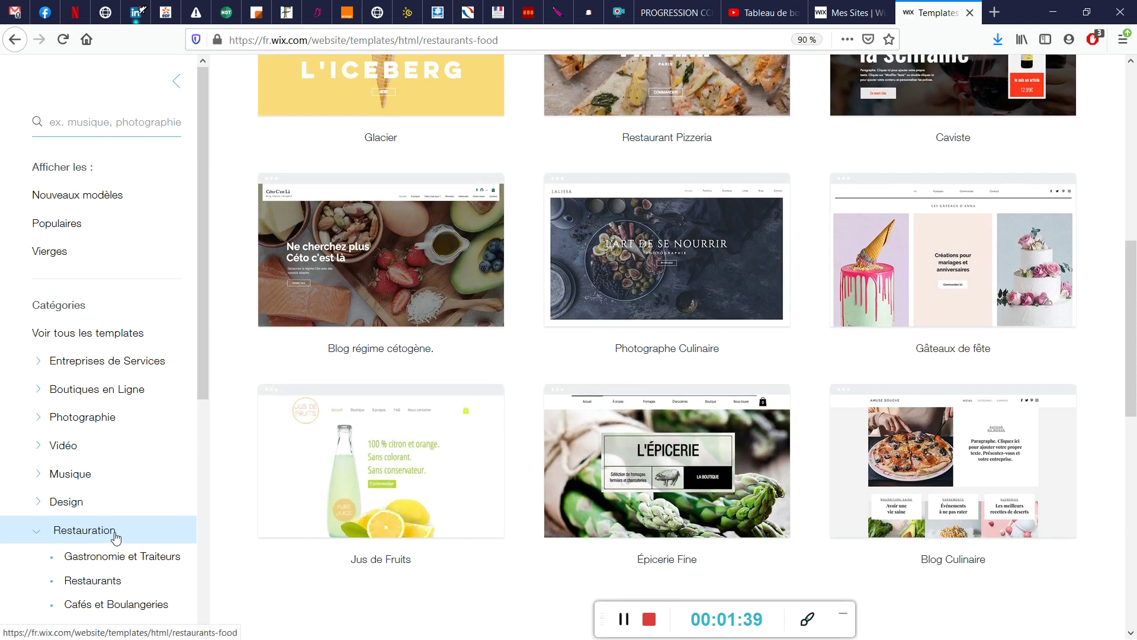
pyautogui.scroll(-5, 112, 533)
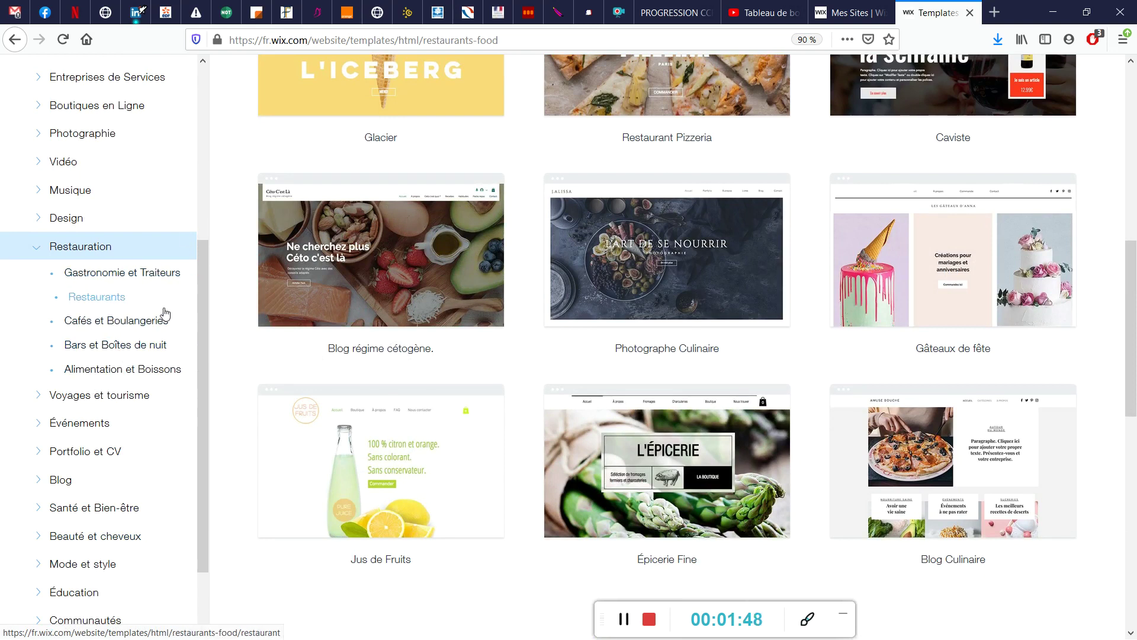
pyautogui.scroll(8, 450, 368)
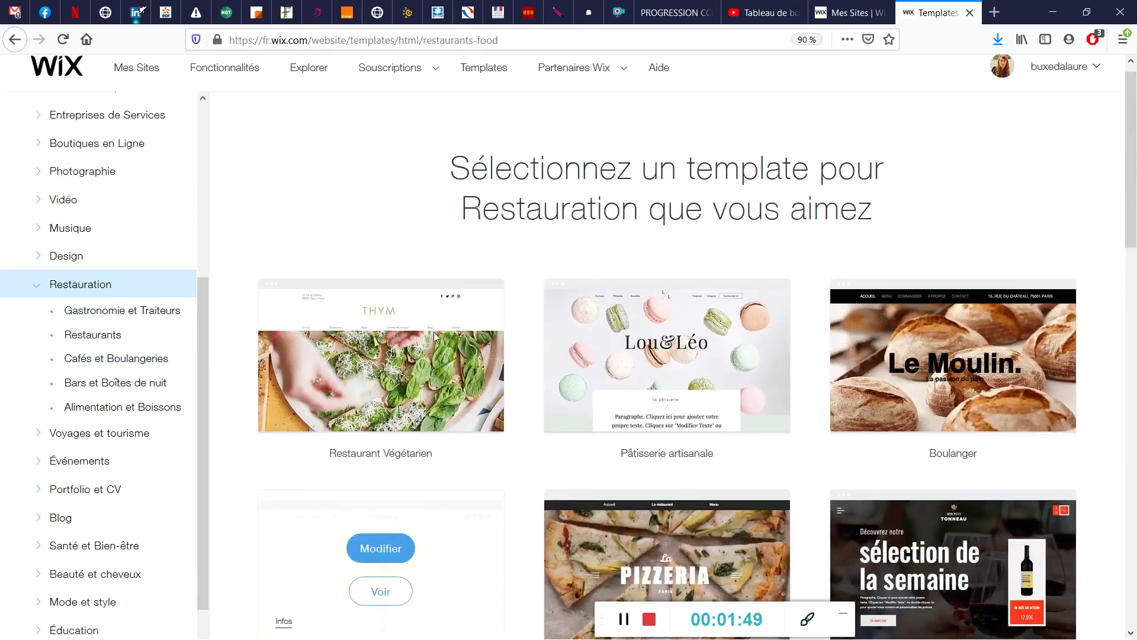
# - Preview the Restaurant Végétarien template and look through its whole home page
pyautogui.moveTo(383, 357)
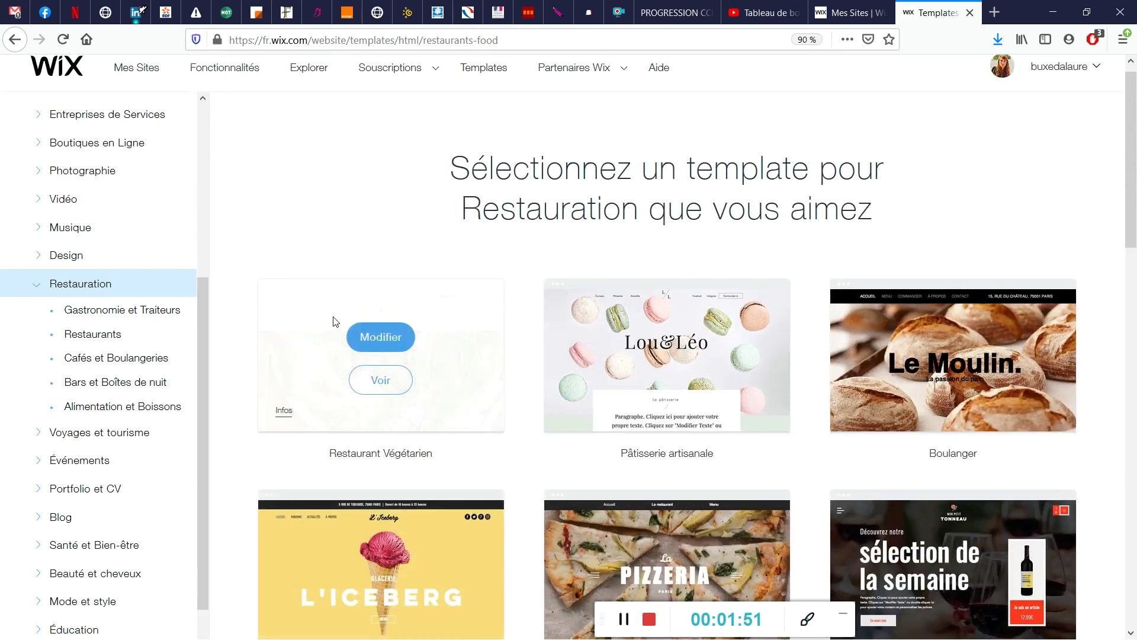
pyautogui.click(384, 395)
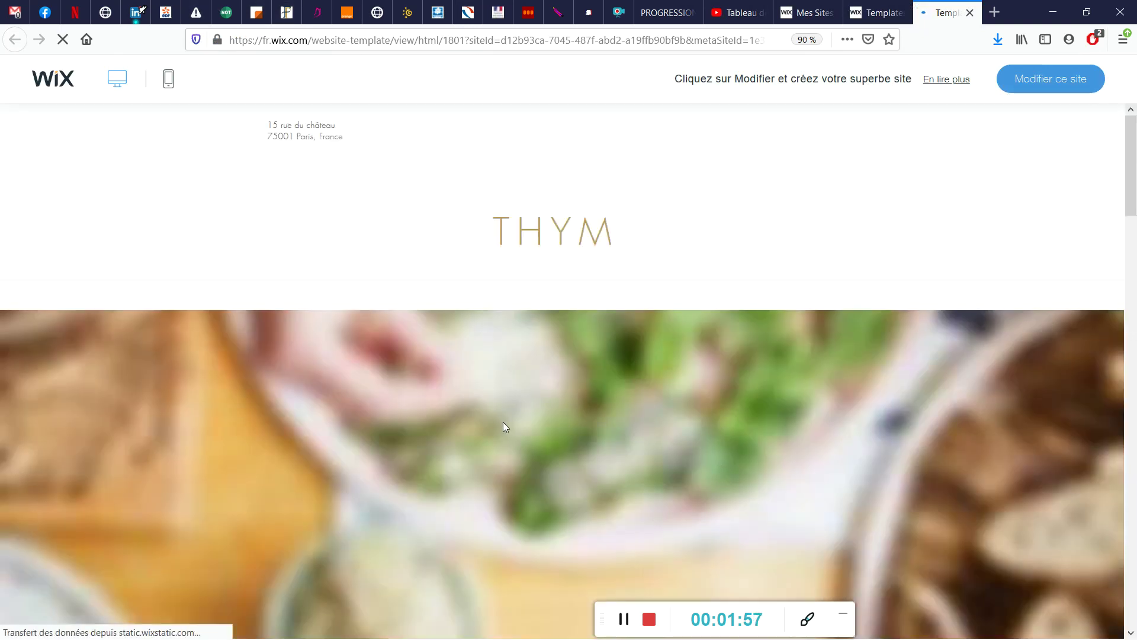
pyautogui.scroll(-5, 666, 368)
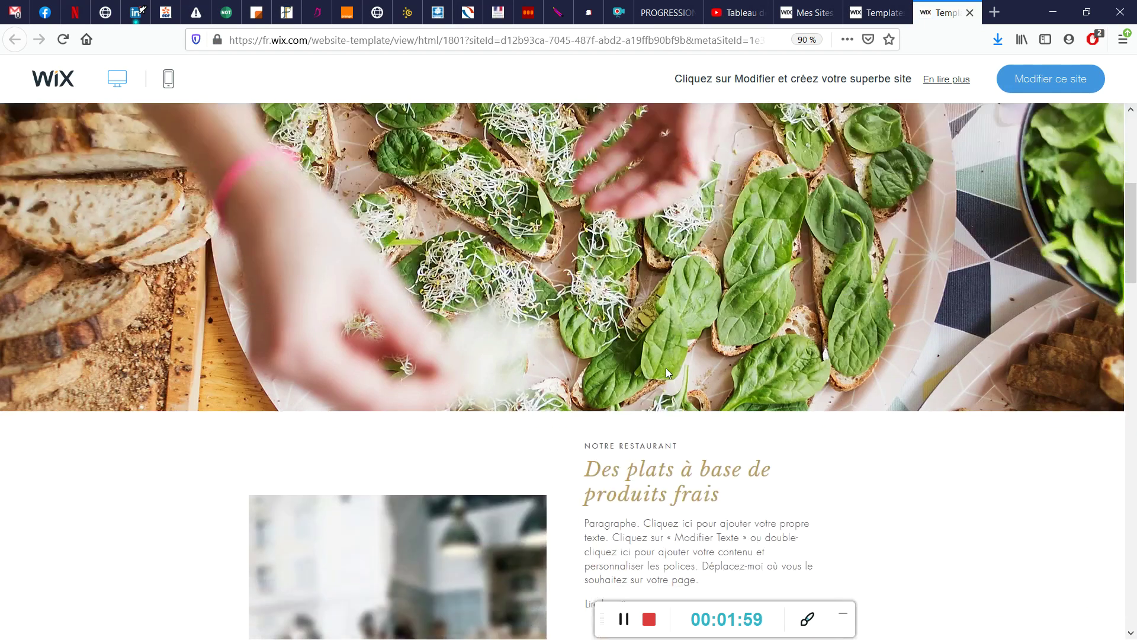
pyautogui.scroll(-15, 666, 367)
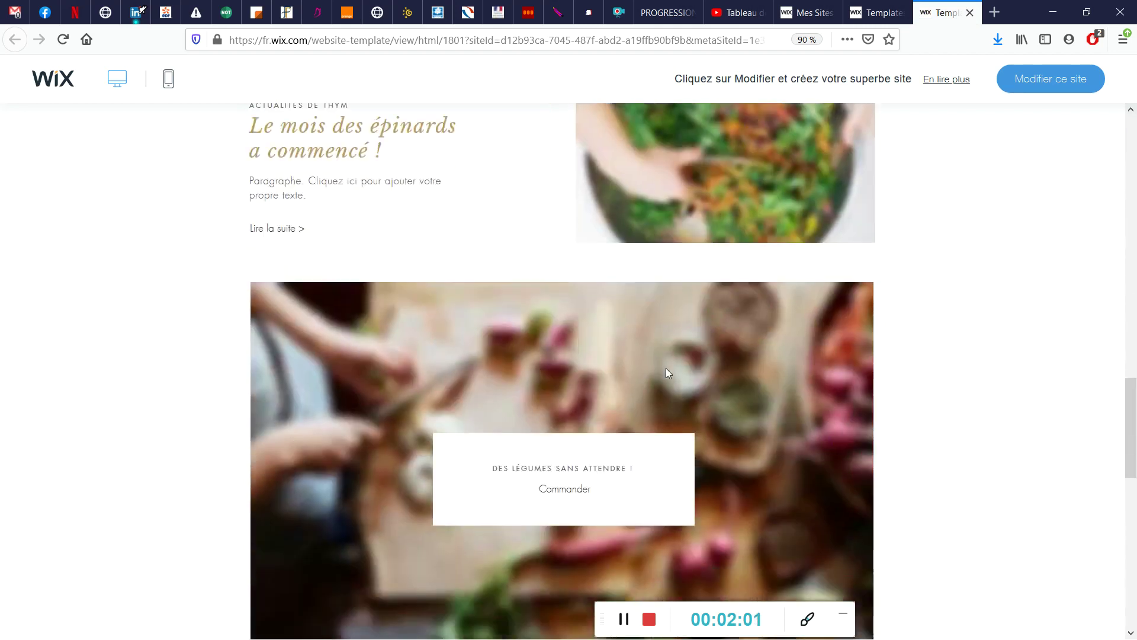
pyautogui.scroll(-10, 666, 369)
pyautogui.scroll(5, 666, 369)
pyautogui.scroll(15, 667, 369)
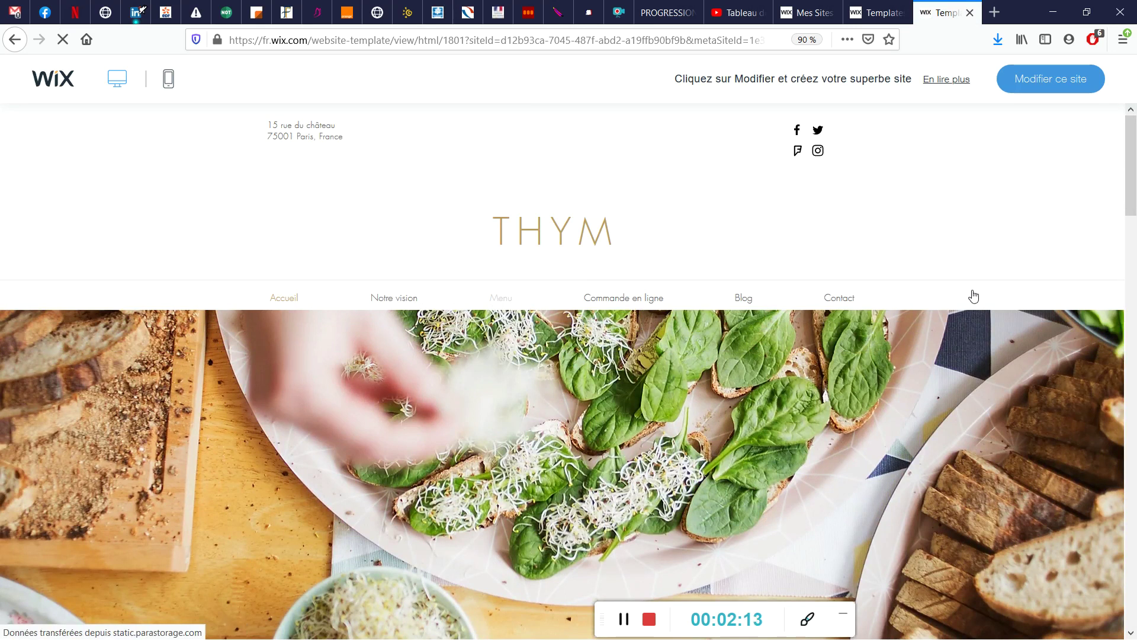
# - Compare the template's desktop and mobile previews, including the mobile navigation menu
pyautogui.click(117, 83)
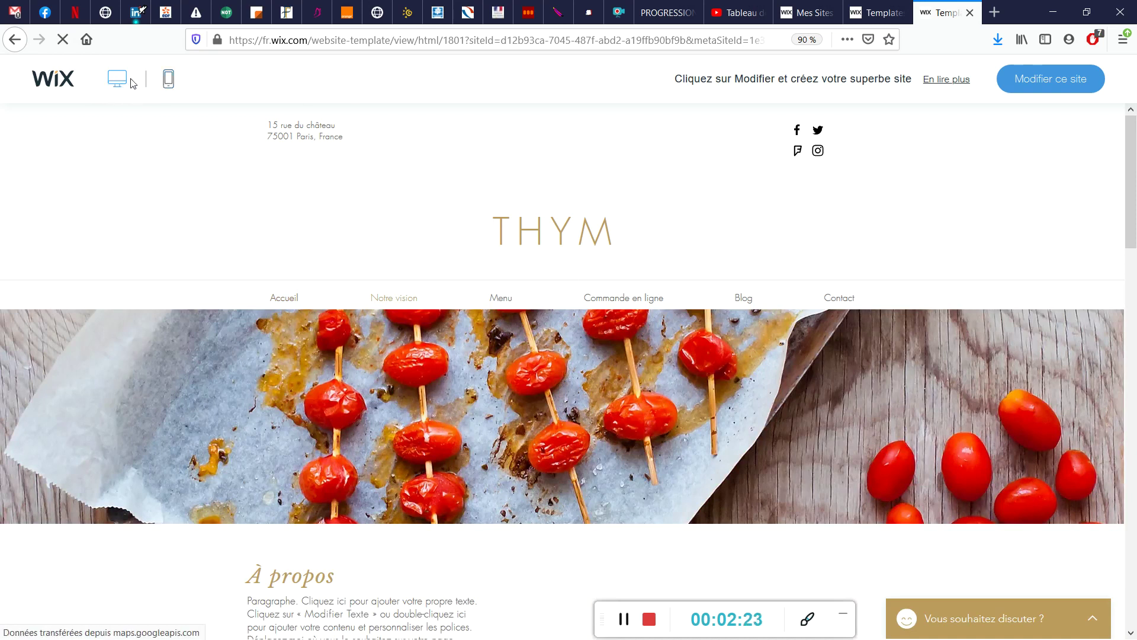
pyautogui.click(170, 79)
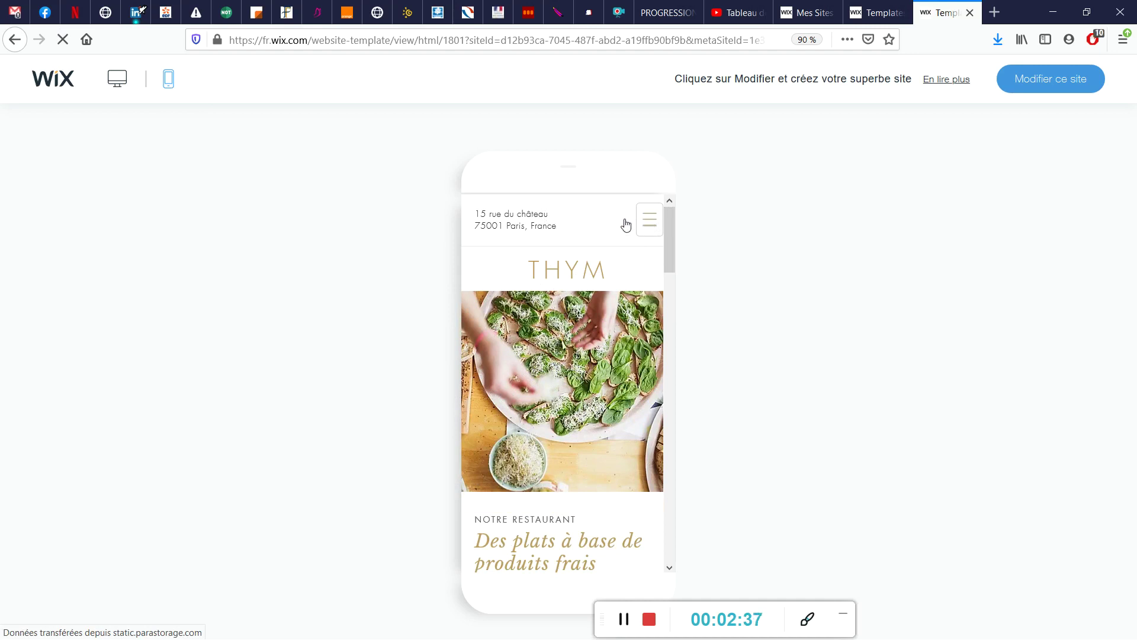
pyautogui.click(648, 225)
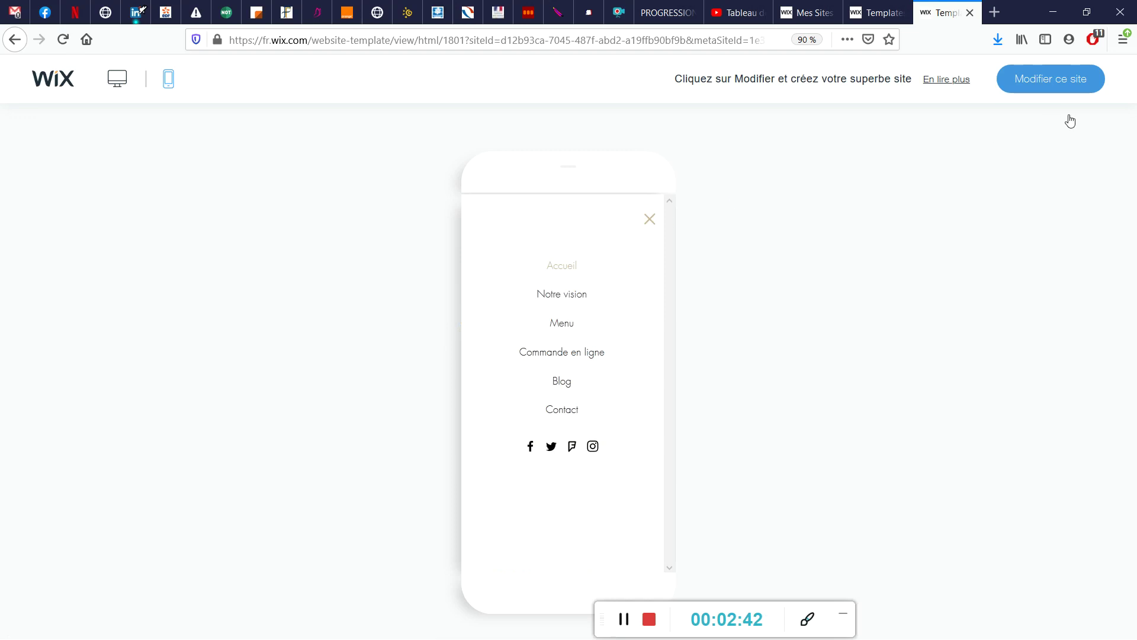
pyautogui.click(650, 219)
# - Open the Restaurant Végétarien template for editing and dismiss the welcome dialog
pyautogui.click(1050, 80)
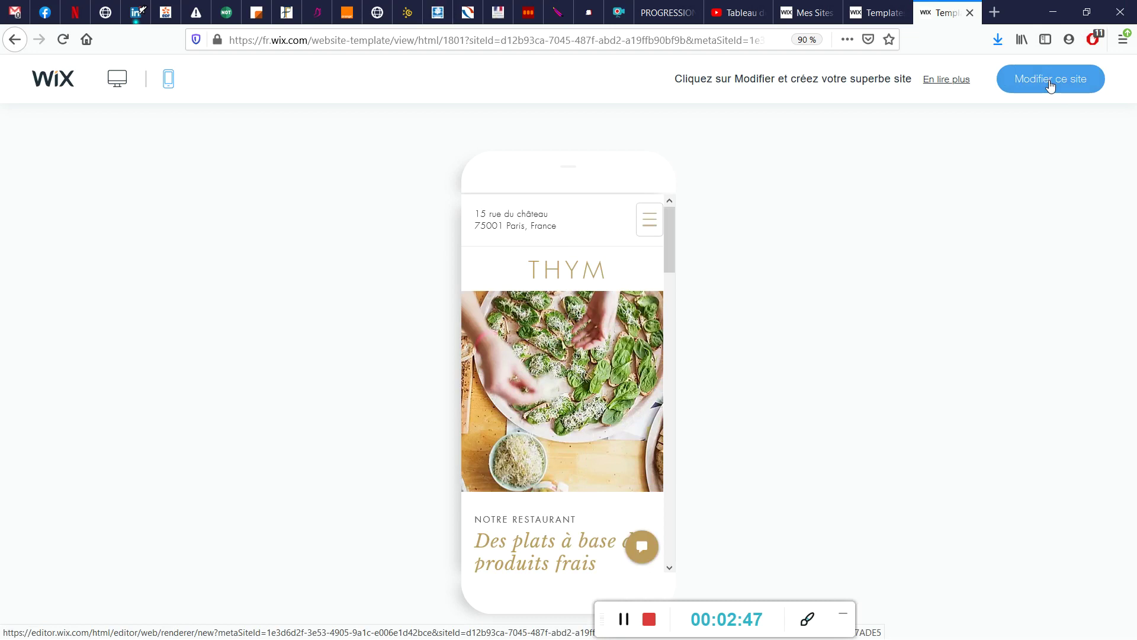
pyautogui.click(1027, 86)
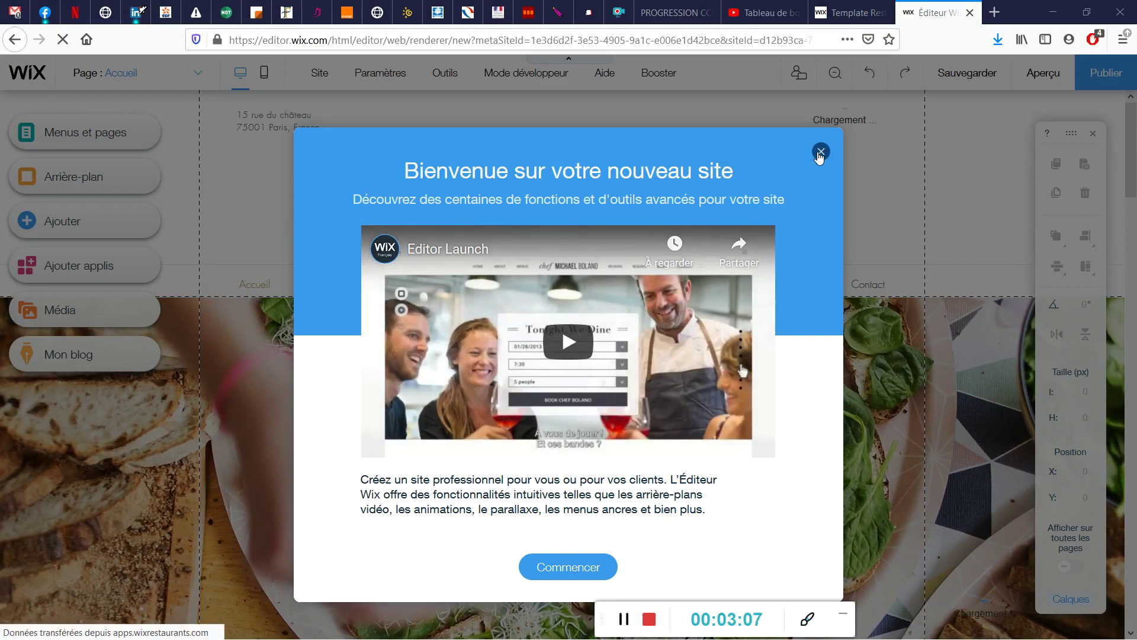
pyautogui.click(821, 153)
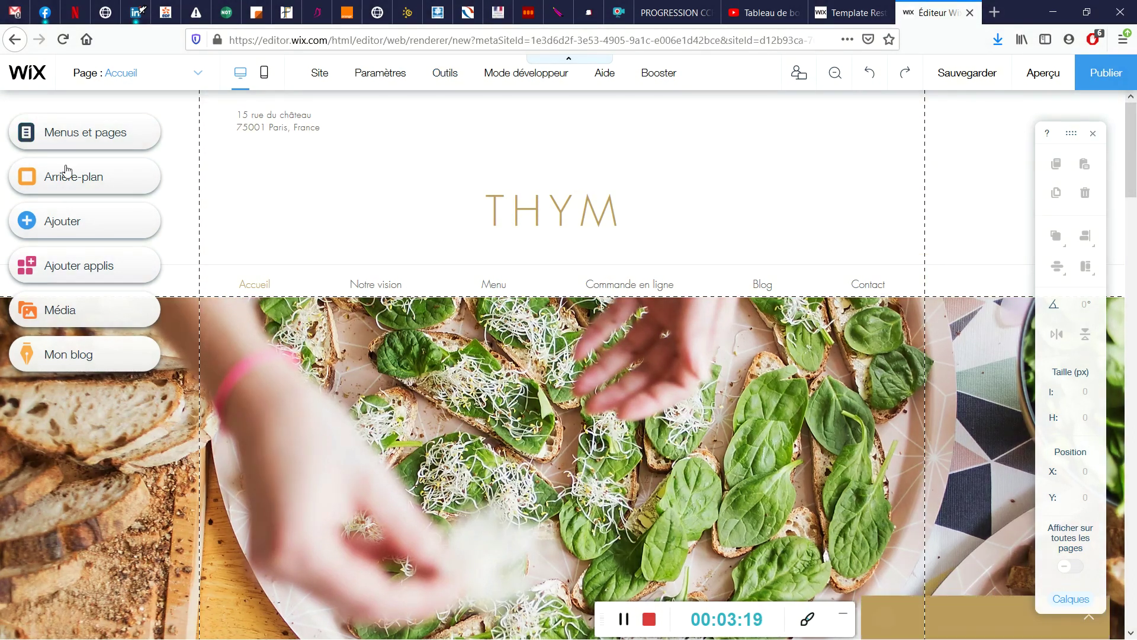
# - Examine the list of pages in the site menu, then close it to return to the home page
pyautogui.click(96, 144)
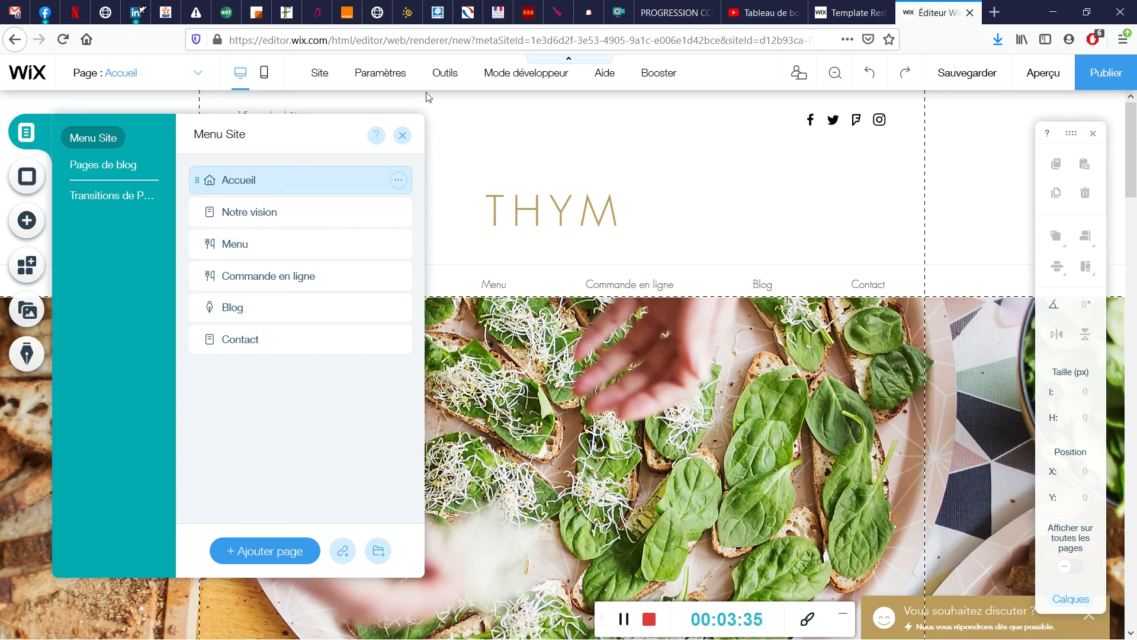
pyautogui.click(411, 137)
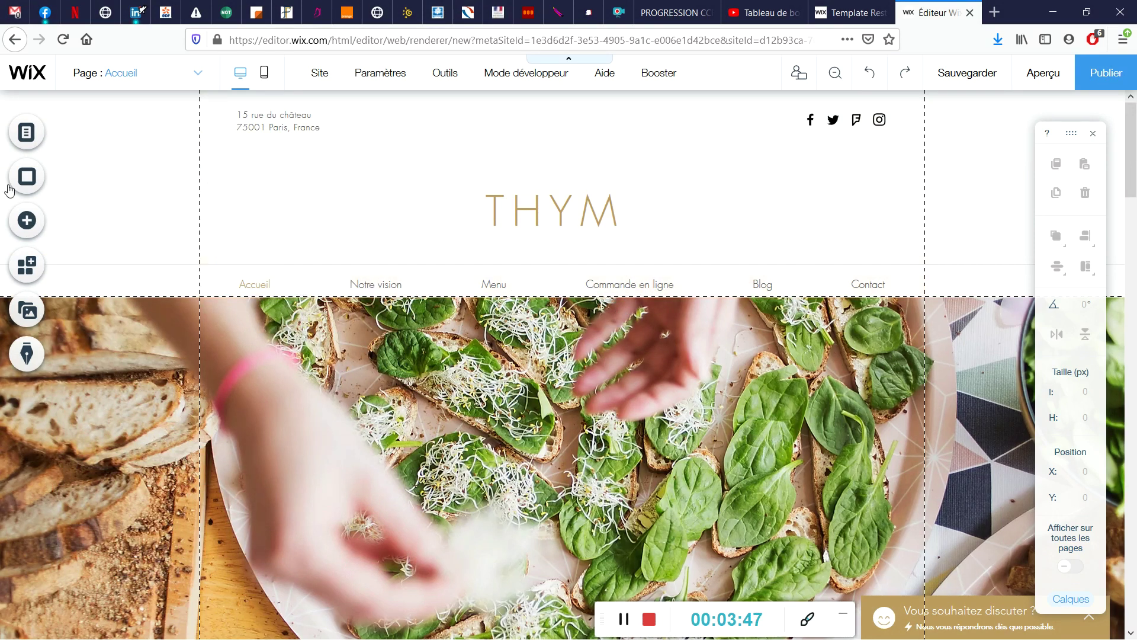
pyautogui.click(18, 128)
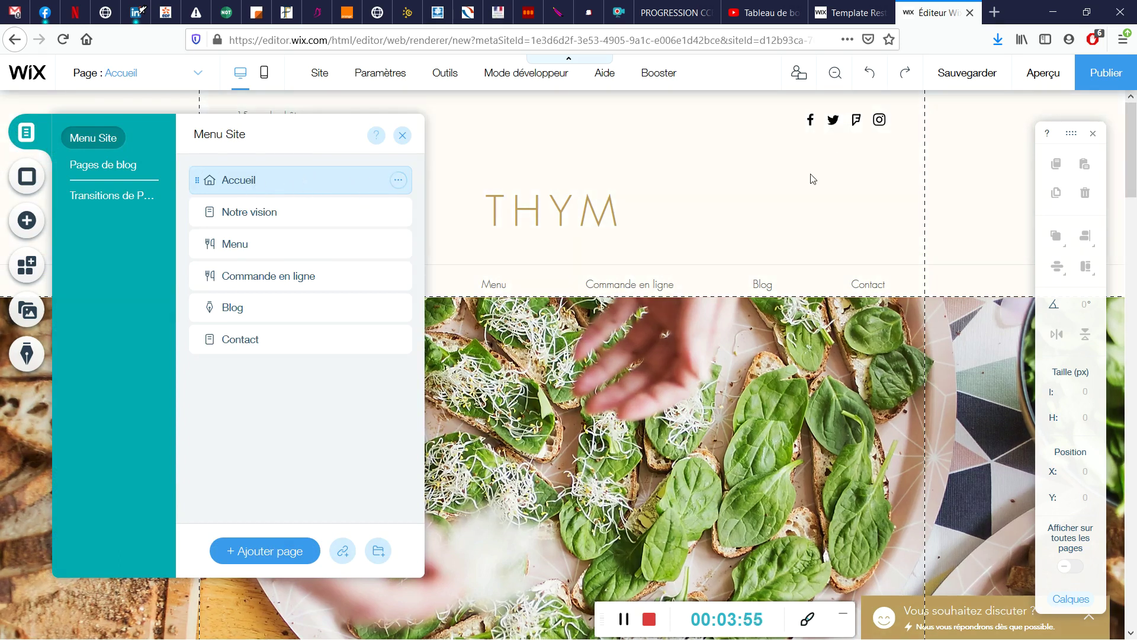
pyautogui.click(654, 351)
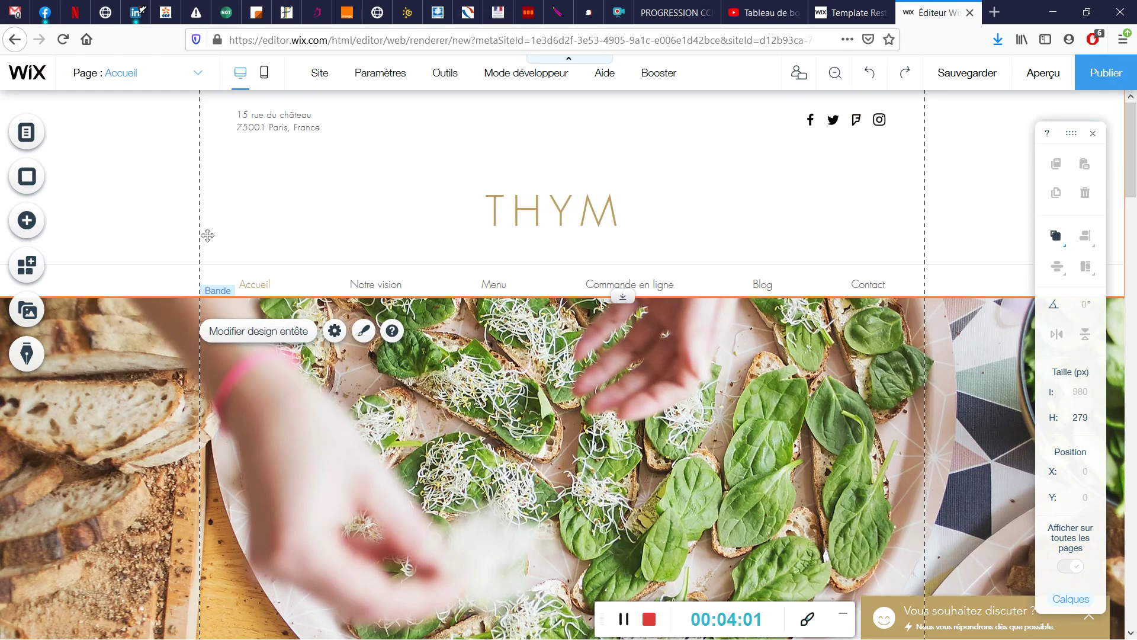
# - Open the Notre vision page from the site's page list and look through its content
pyautogui.click(89, 132)
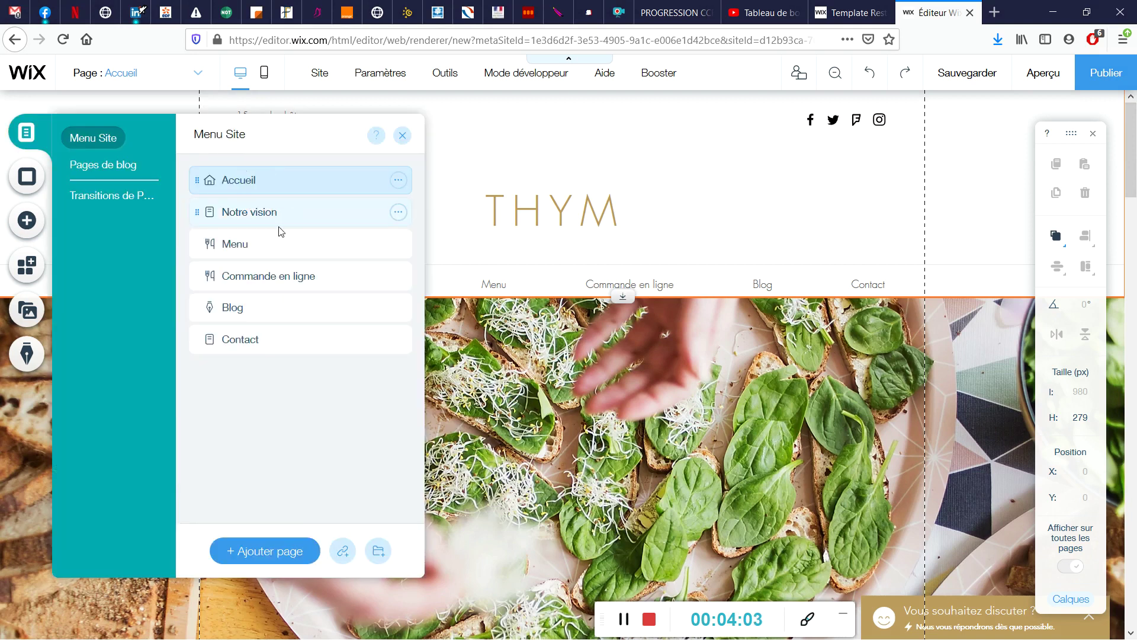
pyautogui.click(282, 221)
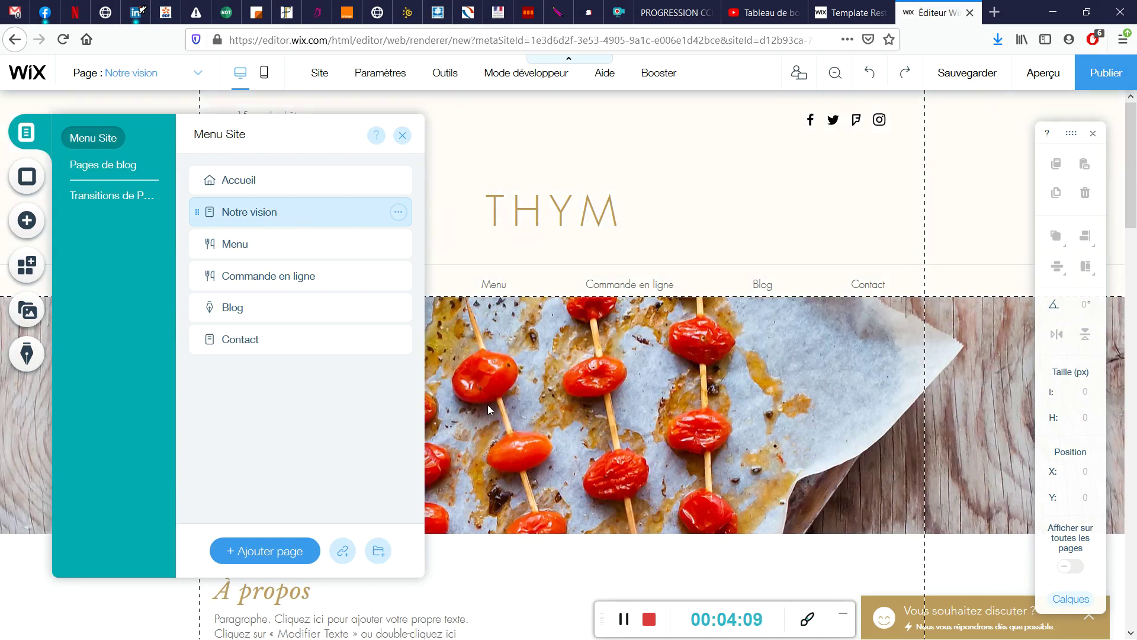
pyautogui.scroll(-3, 611, 439)
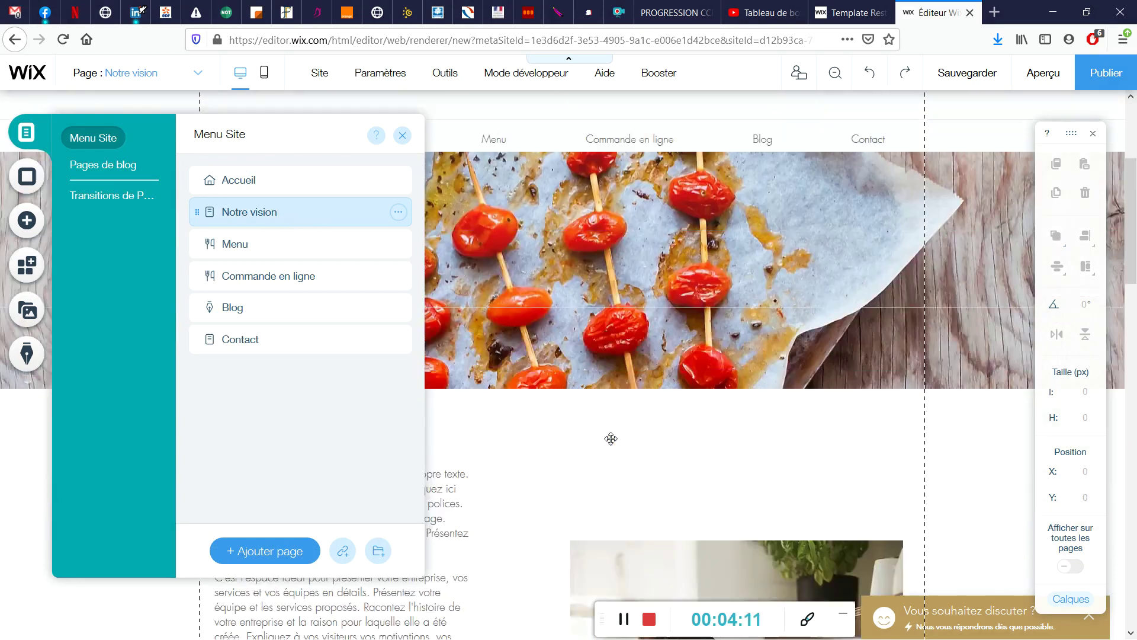
pyautogui.scroll(-2, 610, 438)
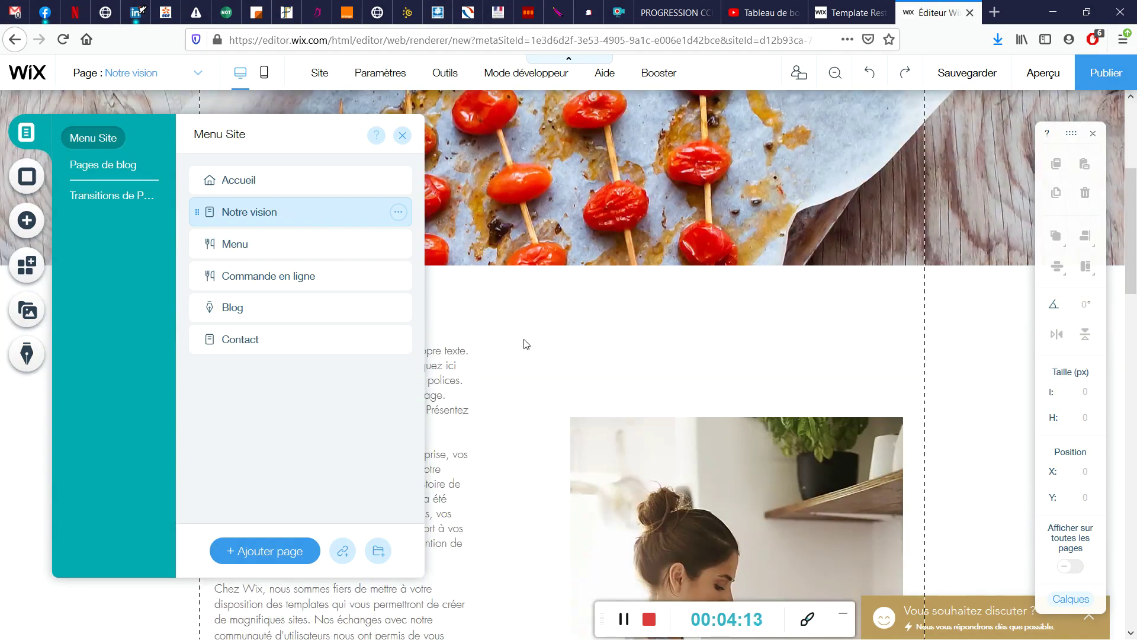
pyautogui.scroll(-5, 525, 342)
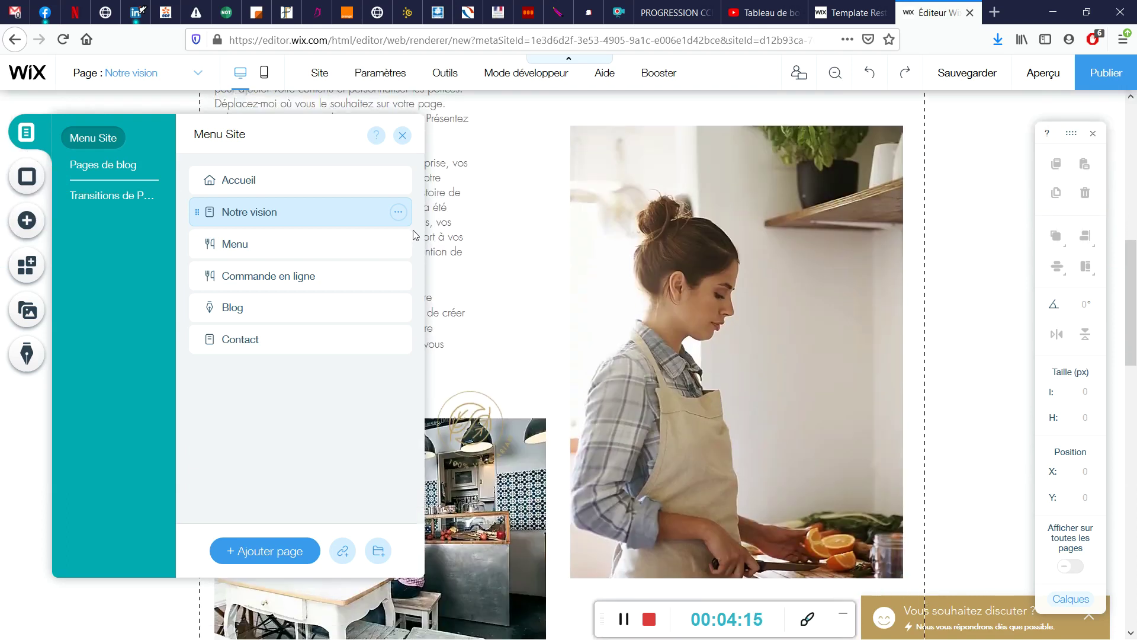
pyautogui.scroll(10, 637, 332)
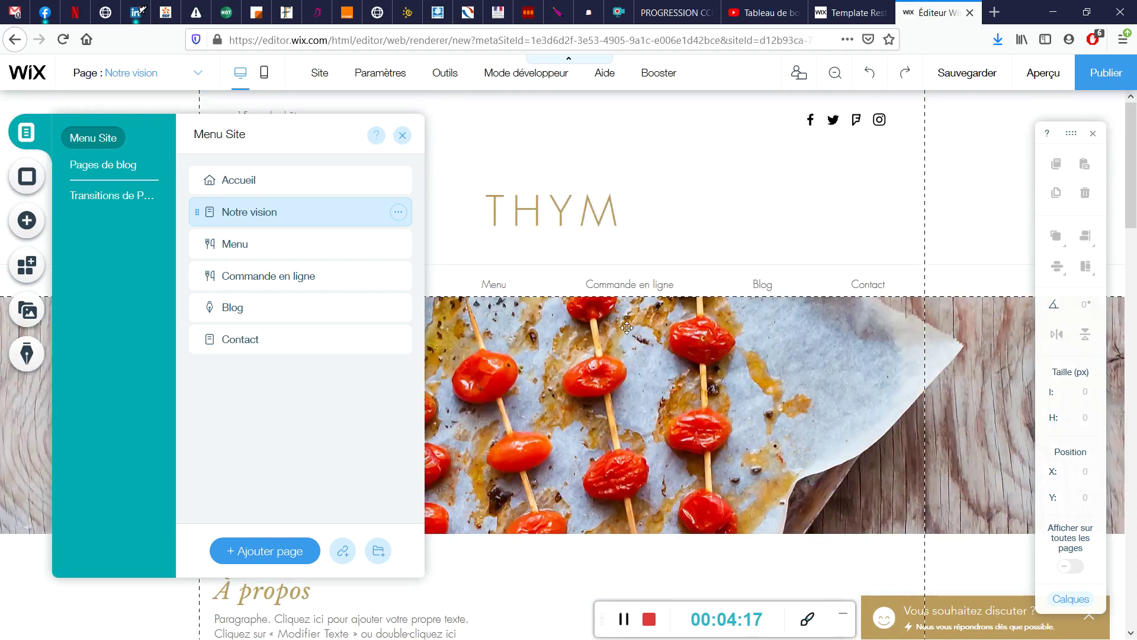
# - Open the Menu page from the site's page list and look through its dish sections
pyautogui.click(254, 245)
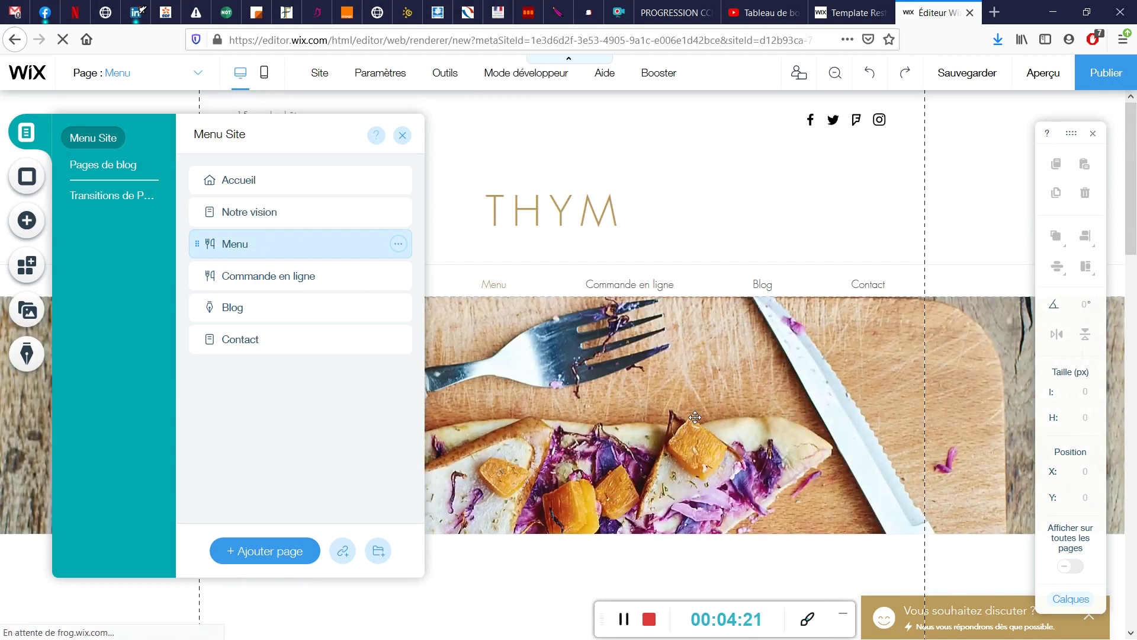
pyautogui.scroll(-5, 695, 417)
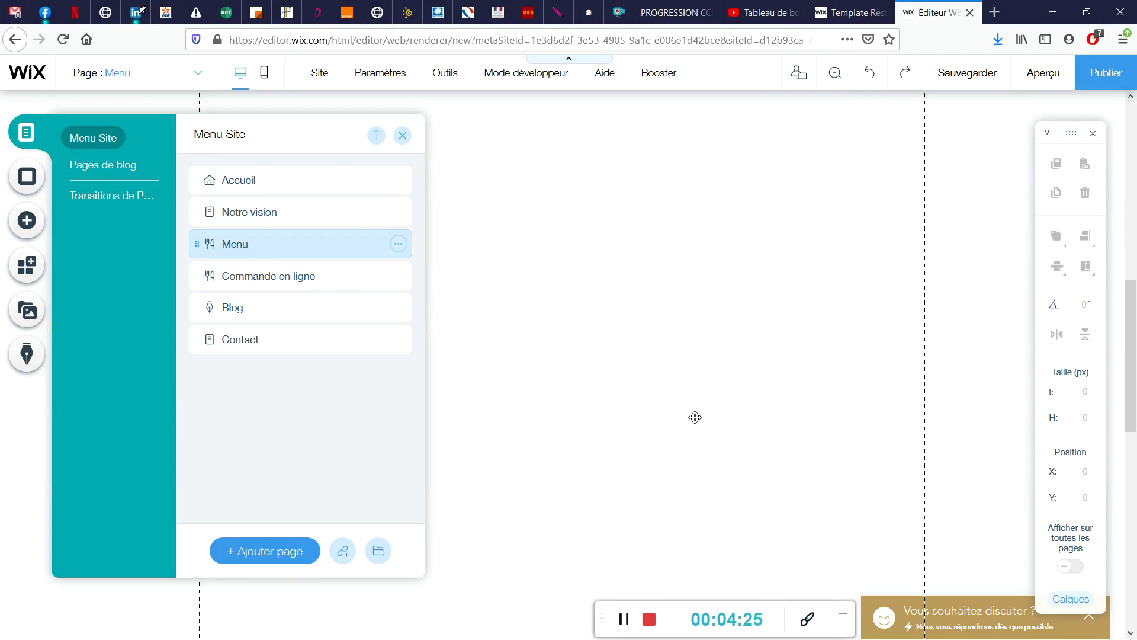
pyautogui.scroll(5, 695, 417)
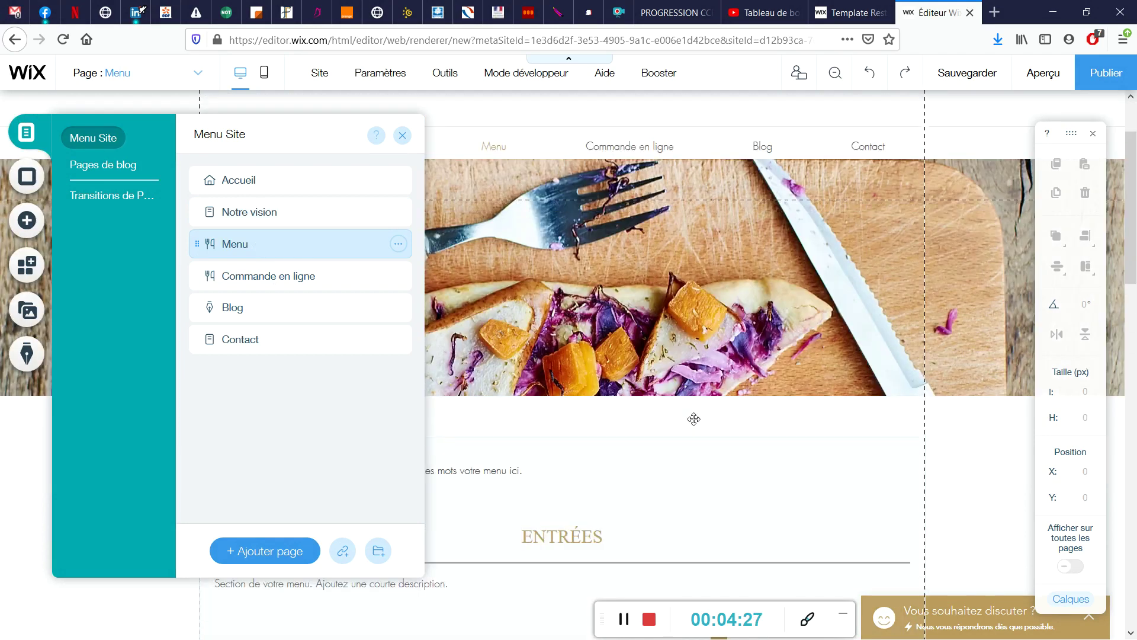
pyautogui.scroll(-3, 694, 419)
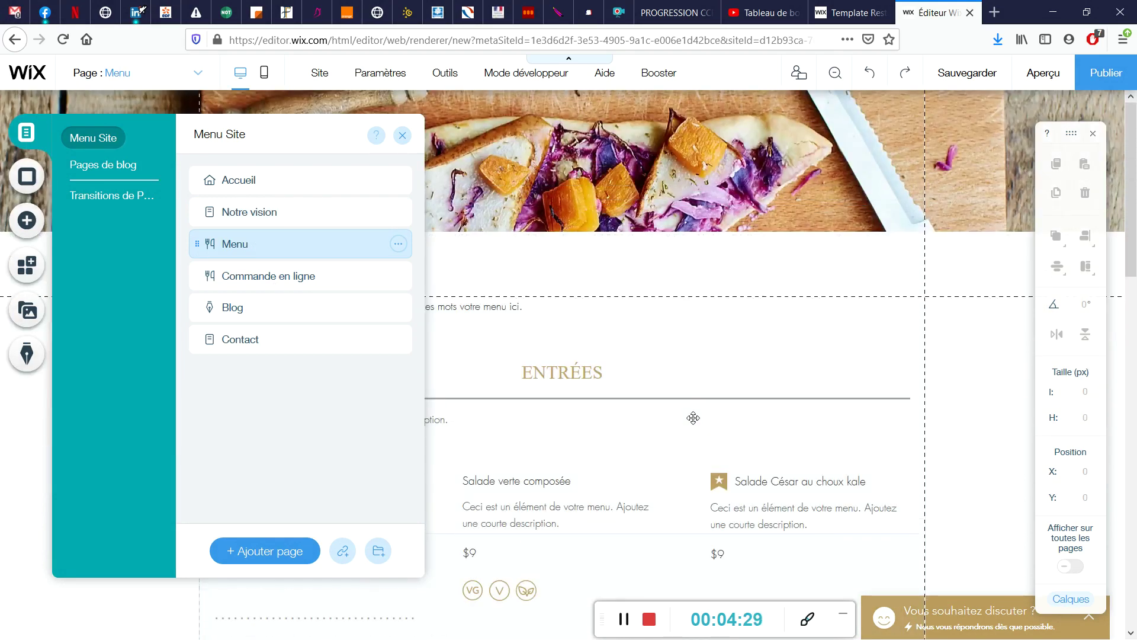
pyautogui.click(235, 245)
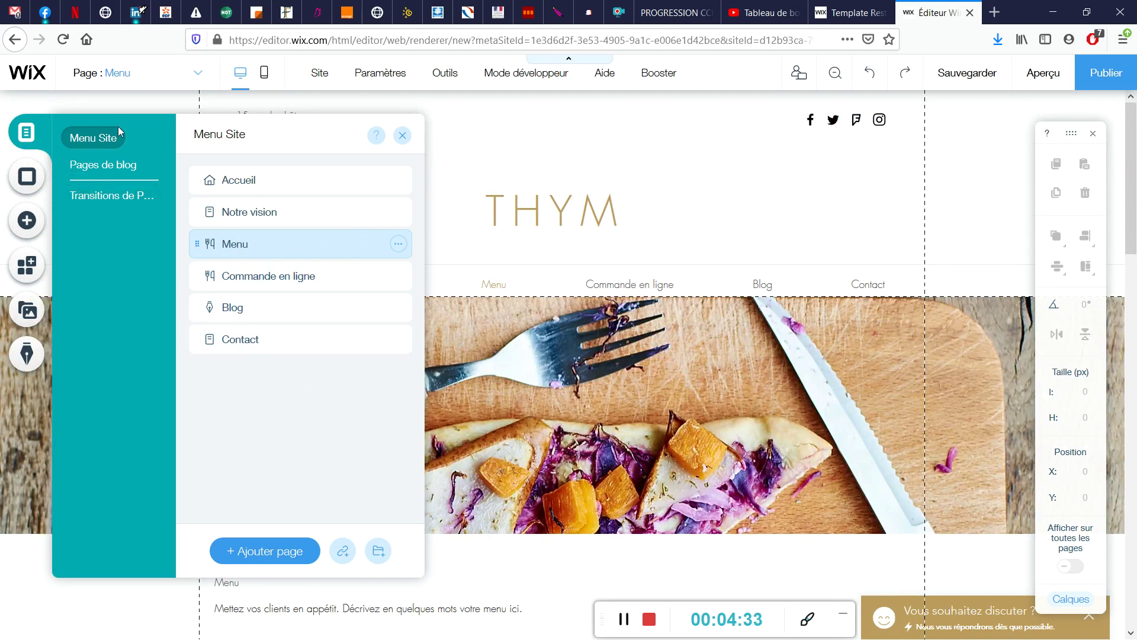
# - Add a new page named "points de fidélité" to the site menu
pyautogui.click(269, 553)
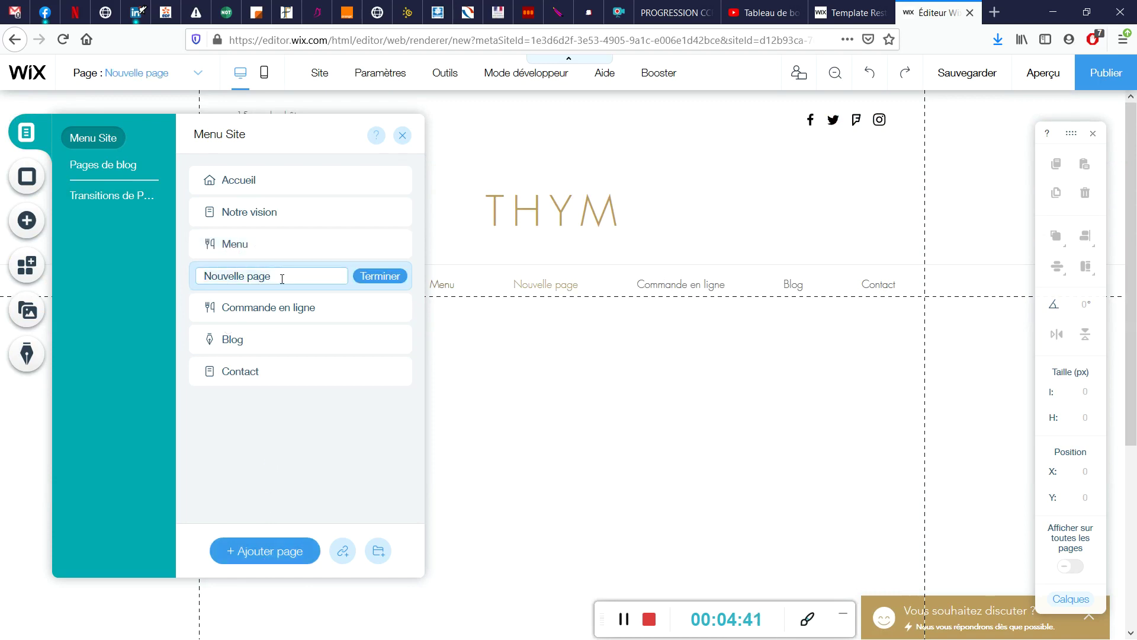
pyautogui.write('com')
pyautogui.press('BackSpace')
pyautogui.press('BackSpace')
pyautogui.press('BackSpace')
pyautogui.write('po')
pyautogui.click(384, 277)
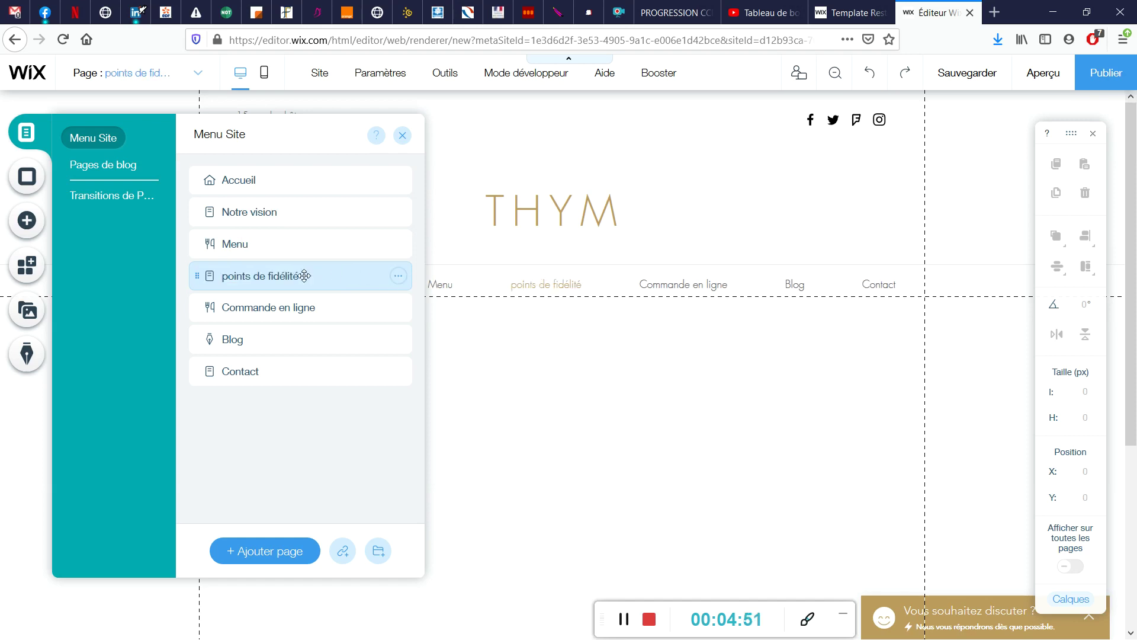
# - Move the points de fidélité page directly below Commande en ligne in the site menu and look over the blank page
pyautogui.moveTo(230, 277); pyautogui.dragTo(215, 314)
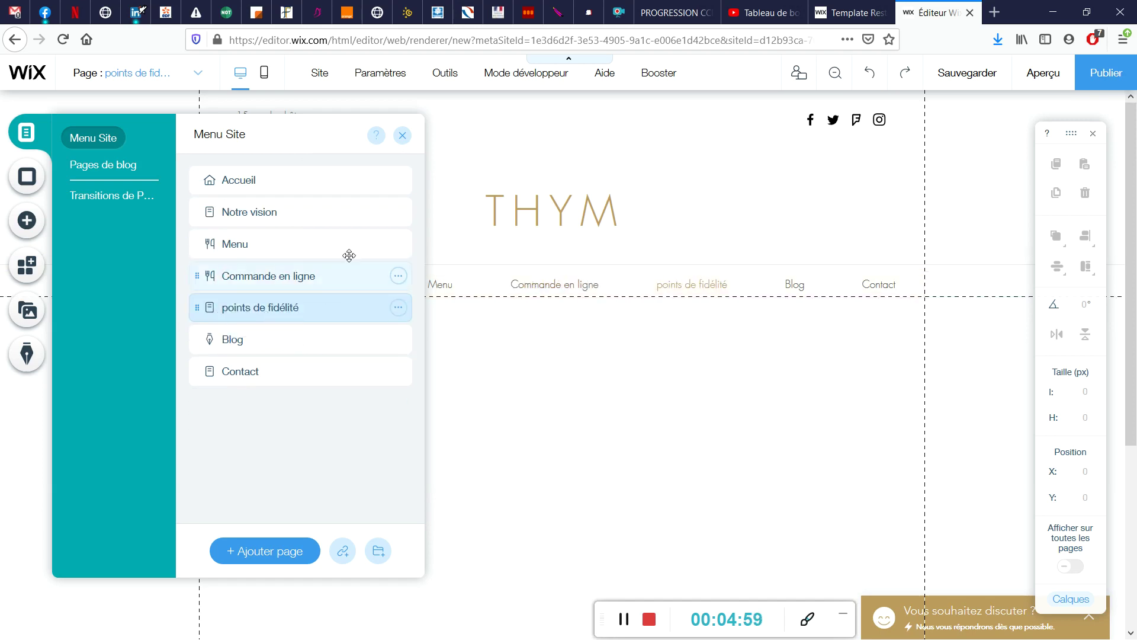
pyautogui.click(403, 136)
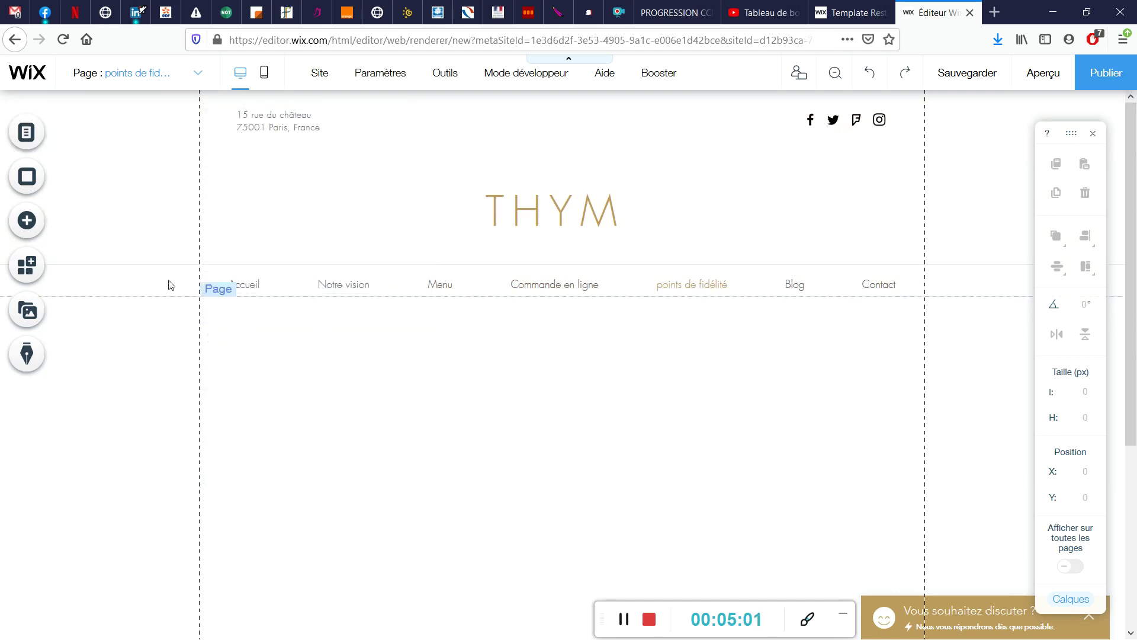
pyautogui.click(27, 134)
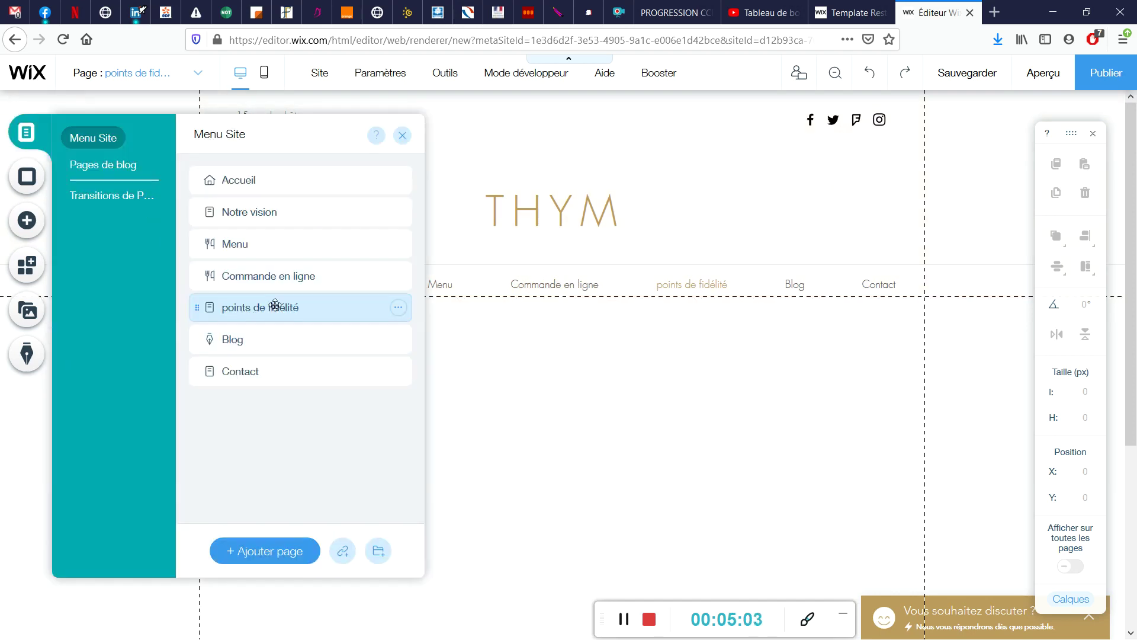
pyautogui.click(701, 453)
pyautogui.scroll(-3, 574, 415)
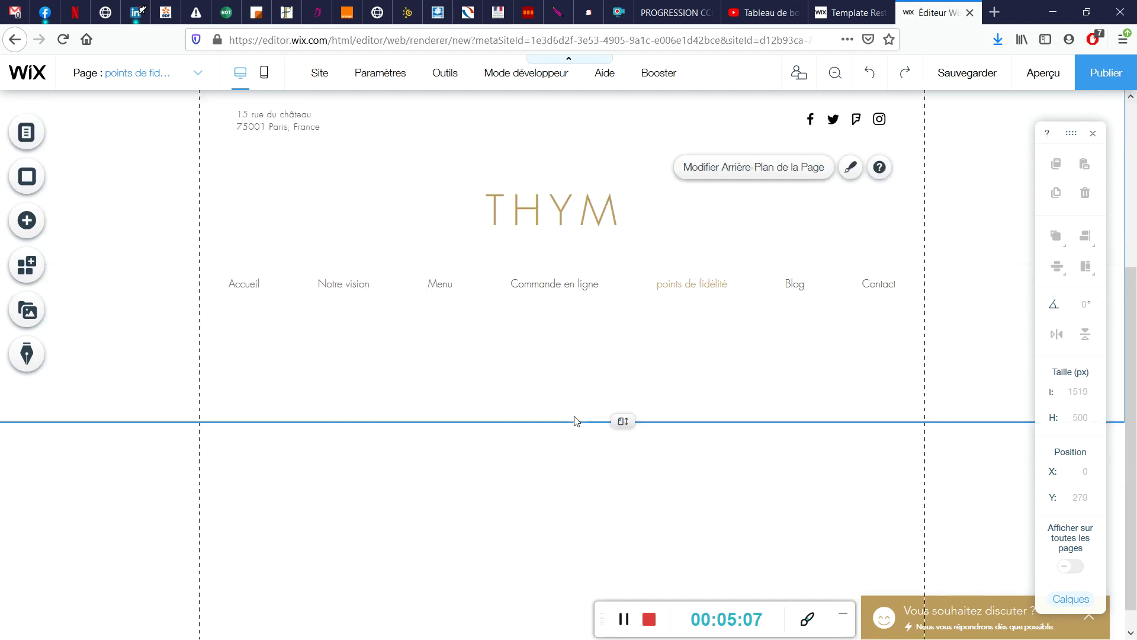
pyautogui.scroll(3, 574, 417)
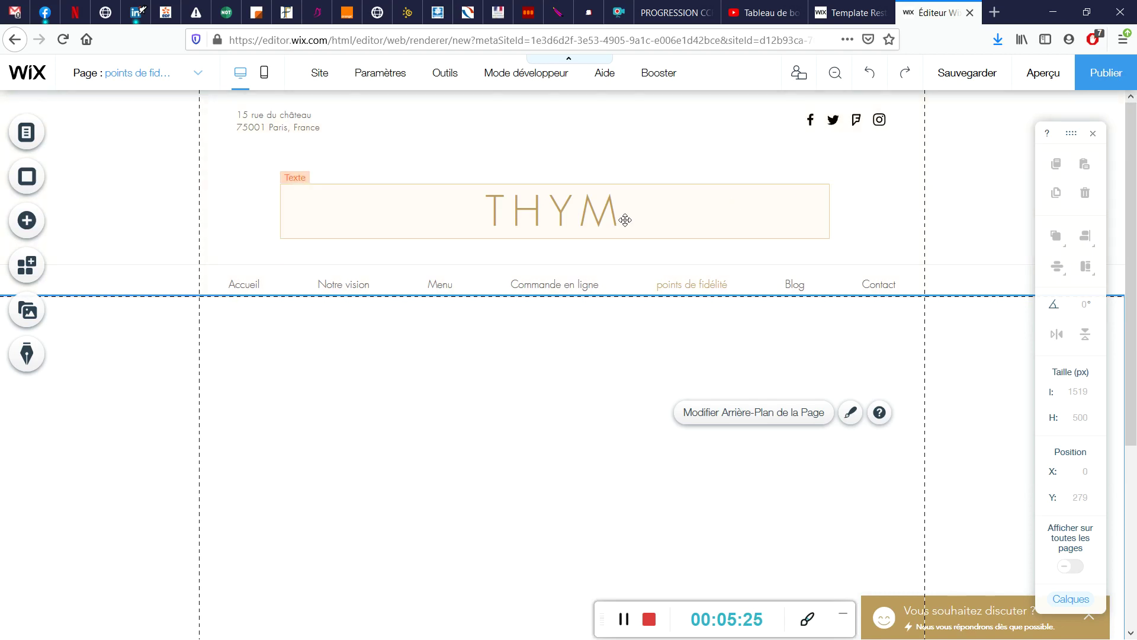
# - Open the Accueil page from the page list and examine its available page options
pyautogui.click(24, 135)
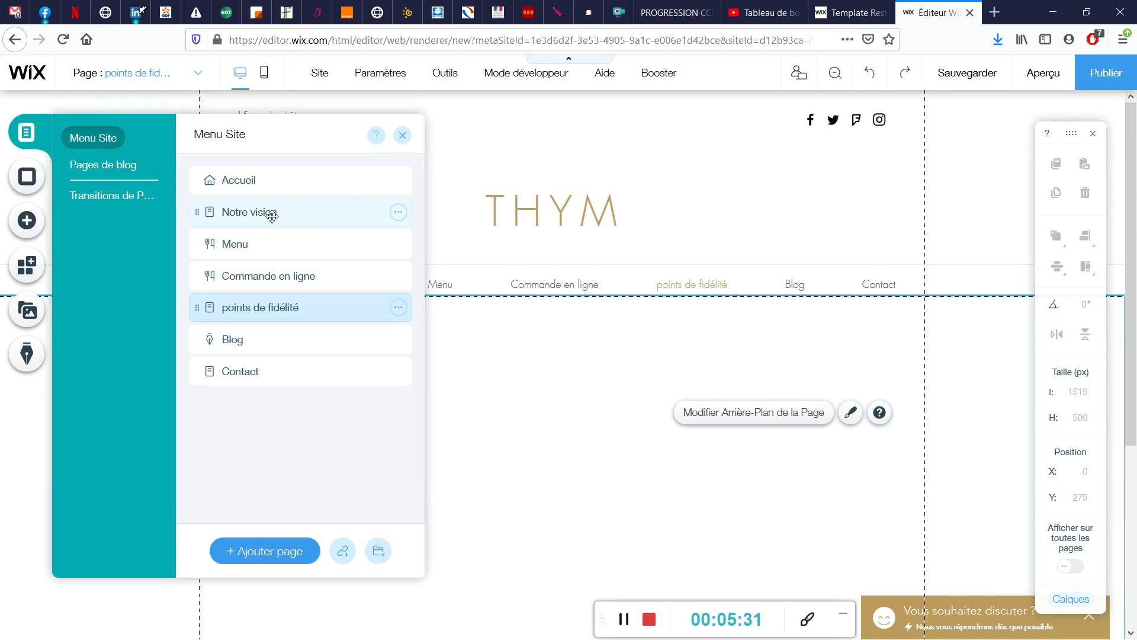
pyautogui.click(215, 182)
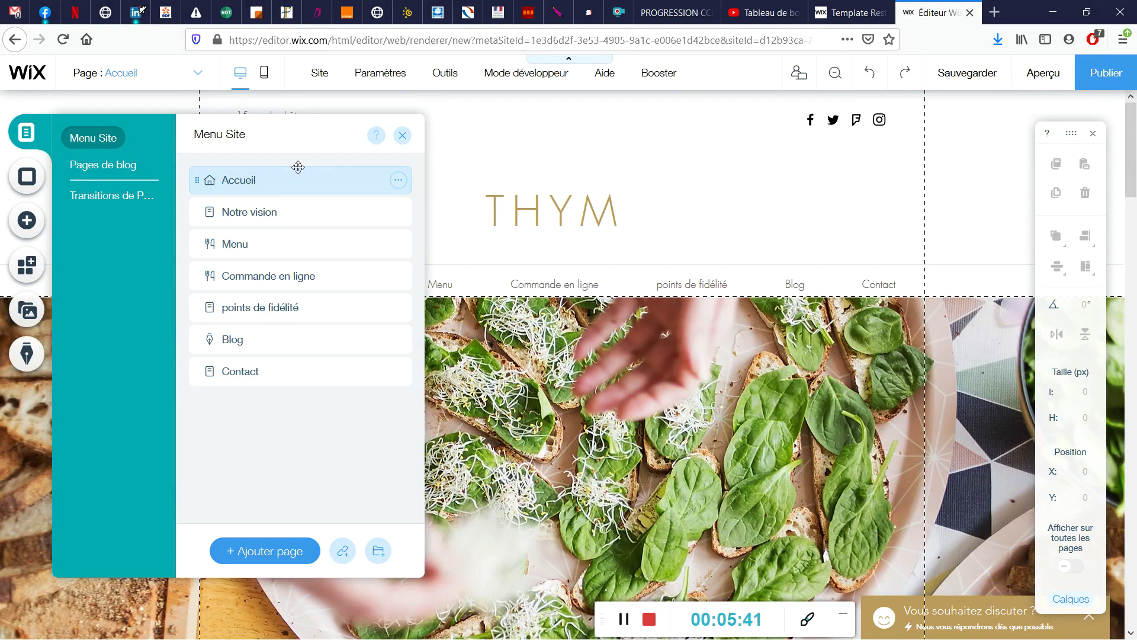
pyautogui.click(398, 180)
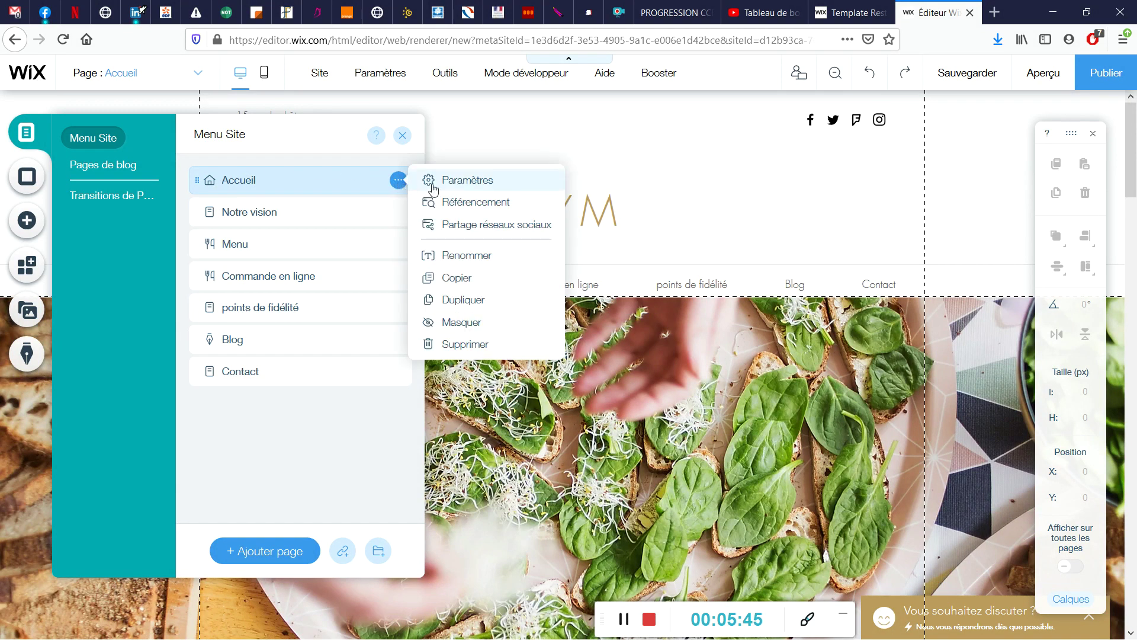
# - Hide the Notre vision page from the site's navigation menu and close the page list
pyautogui.click(268, 221)
pyautogui.click(315, 212)
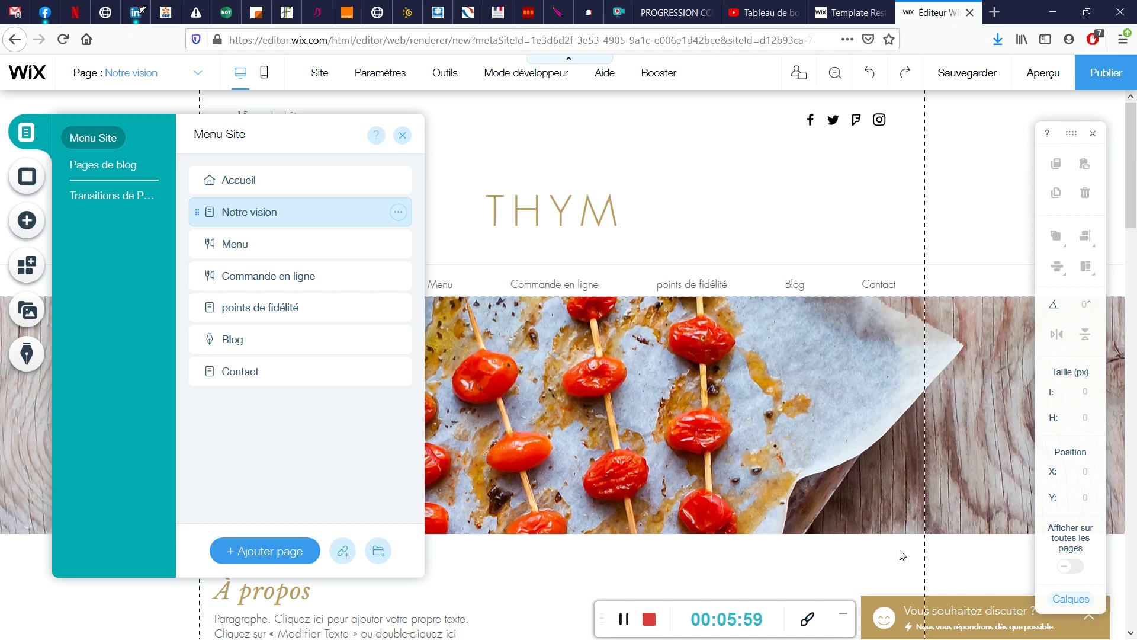
pyautogui.click(405, 213)
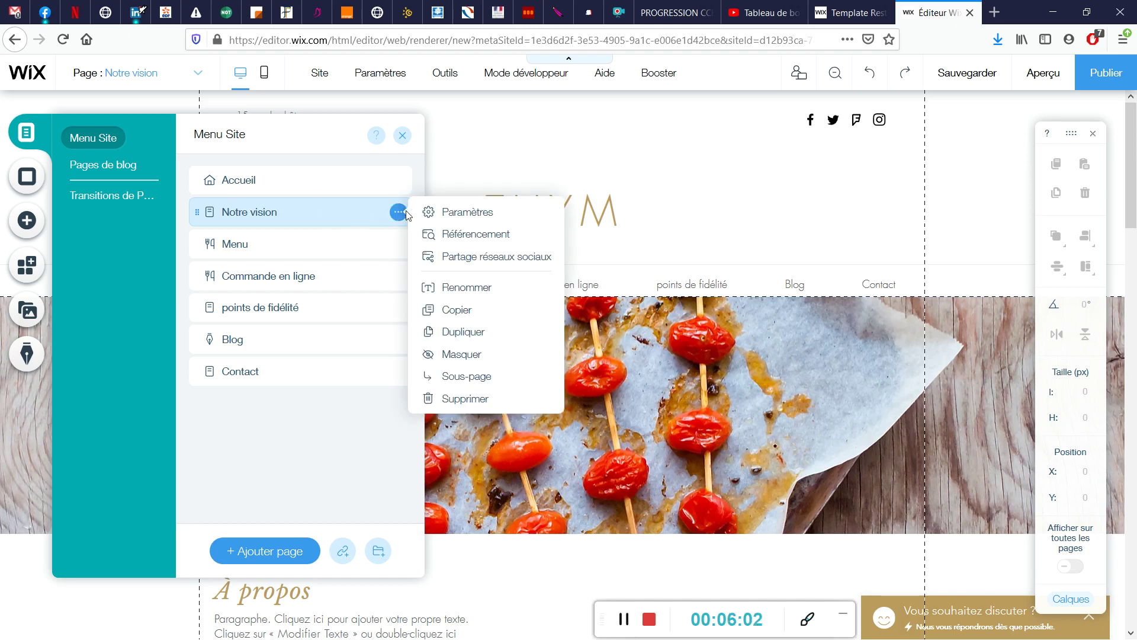
pyautogui.click(450, 354)
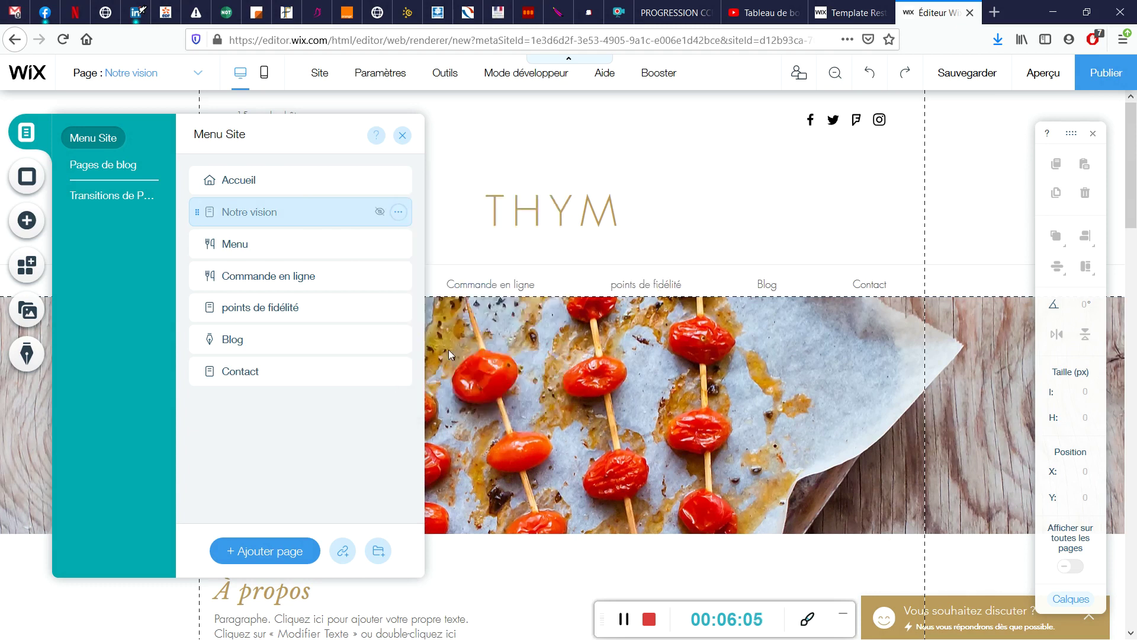
pyautogui.click(405, 136)
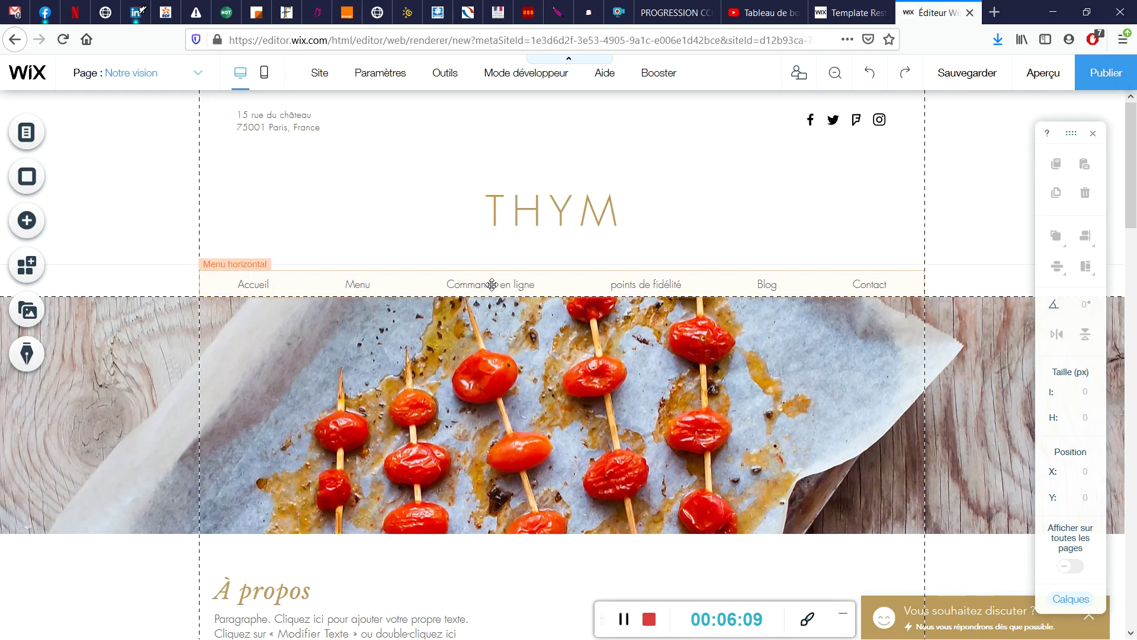
# - Look through the Notre vision page from the header to the newsletter footer and back
pyautogui.scroll(-3, 495, 261)
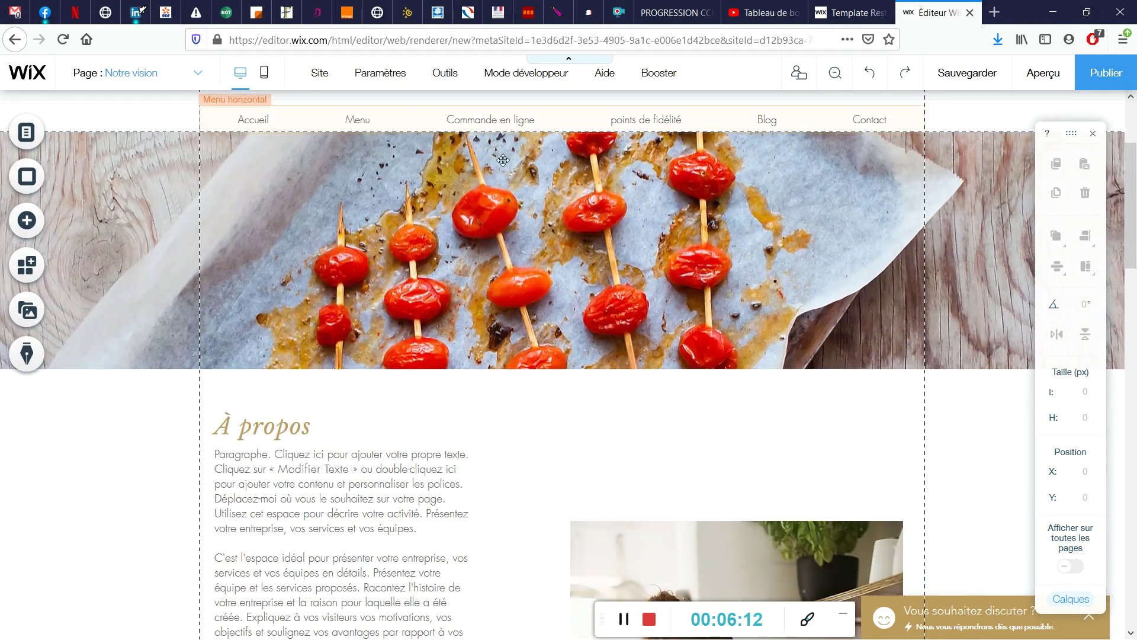
pyautogui.scroll(-6, 548, 441)
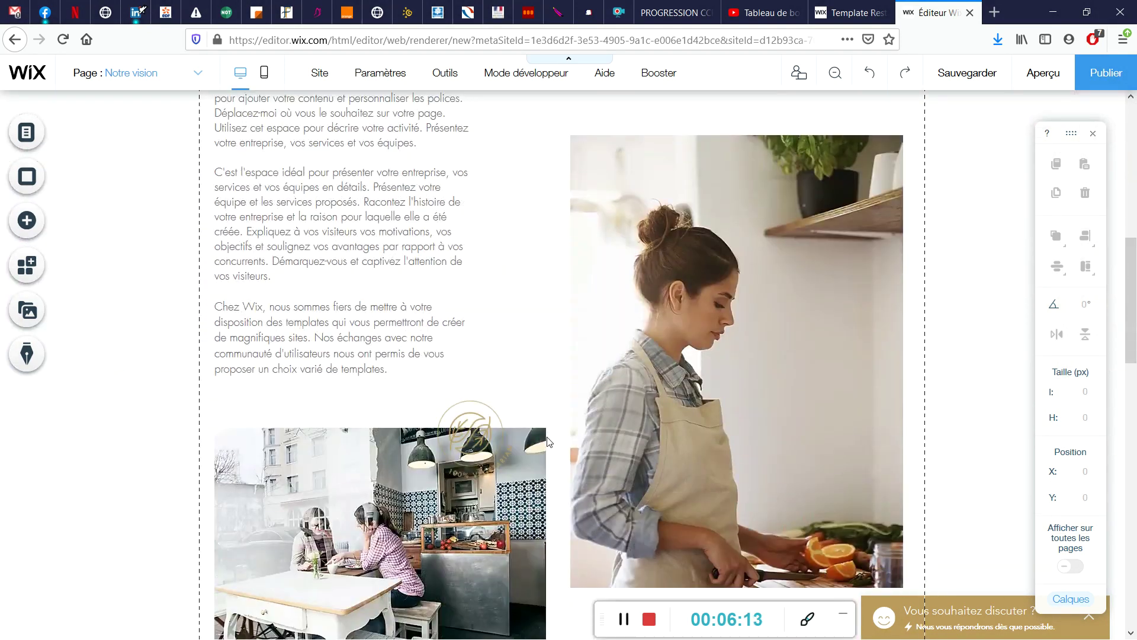
pyautogui.scroll(-10, 548, 441)
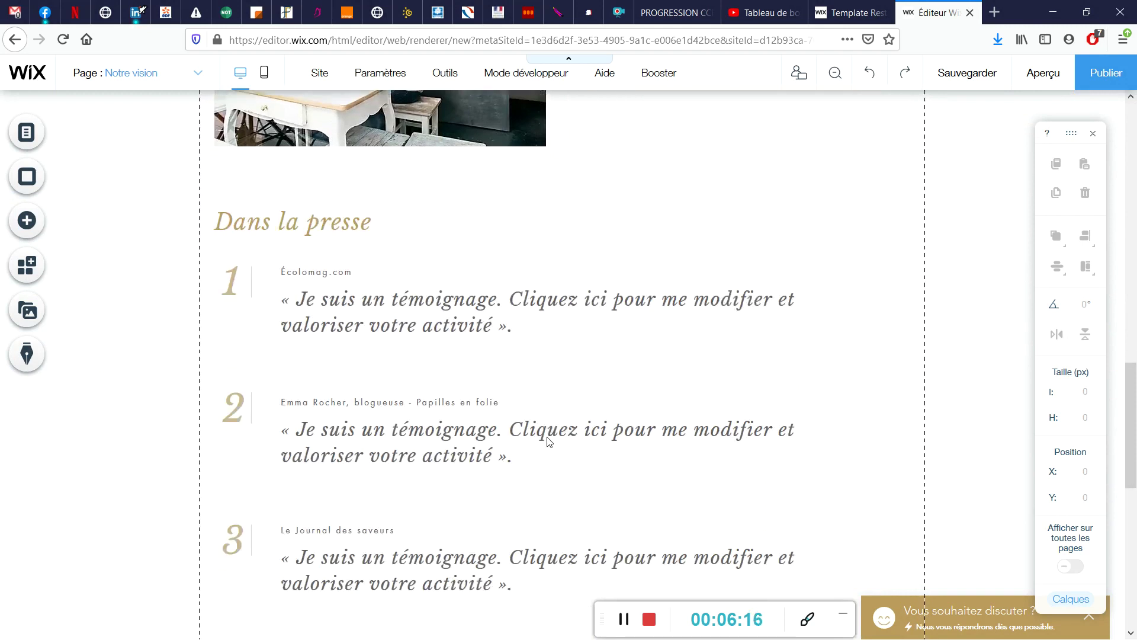
pyautogui.scroll(-10, 548, 441)
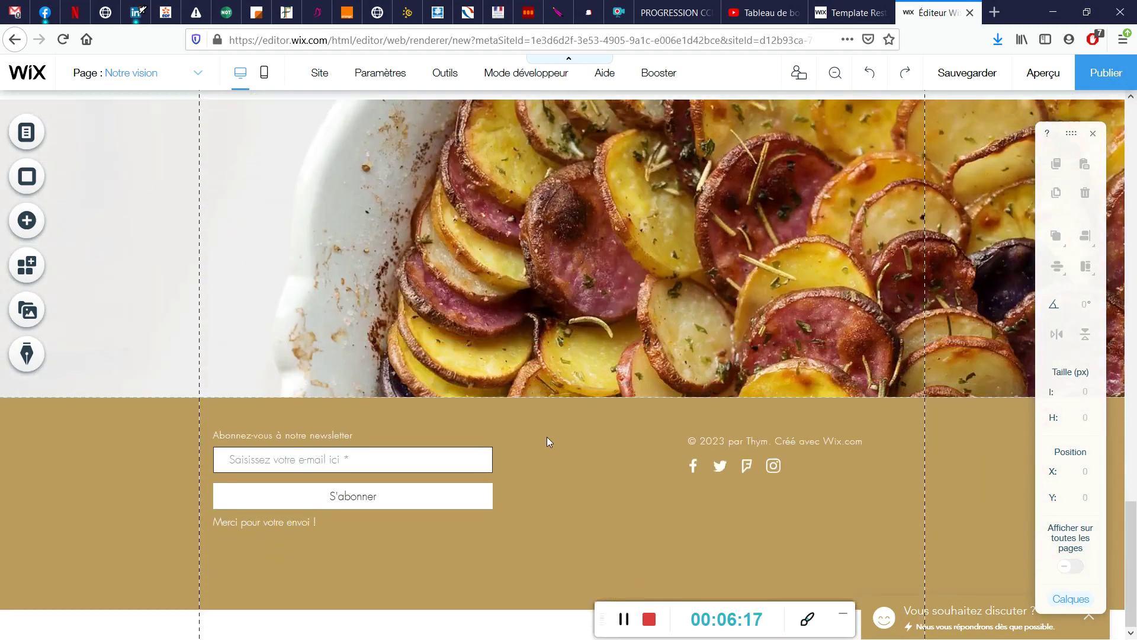
pyautogui.scroll(20, 548, 441)
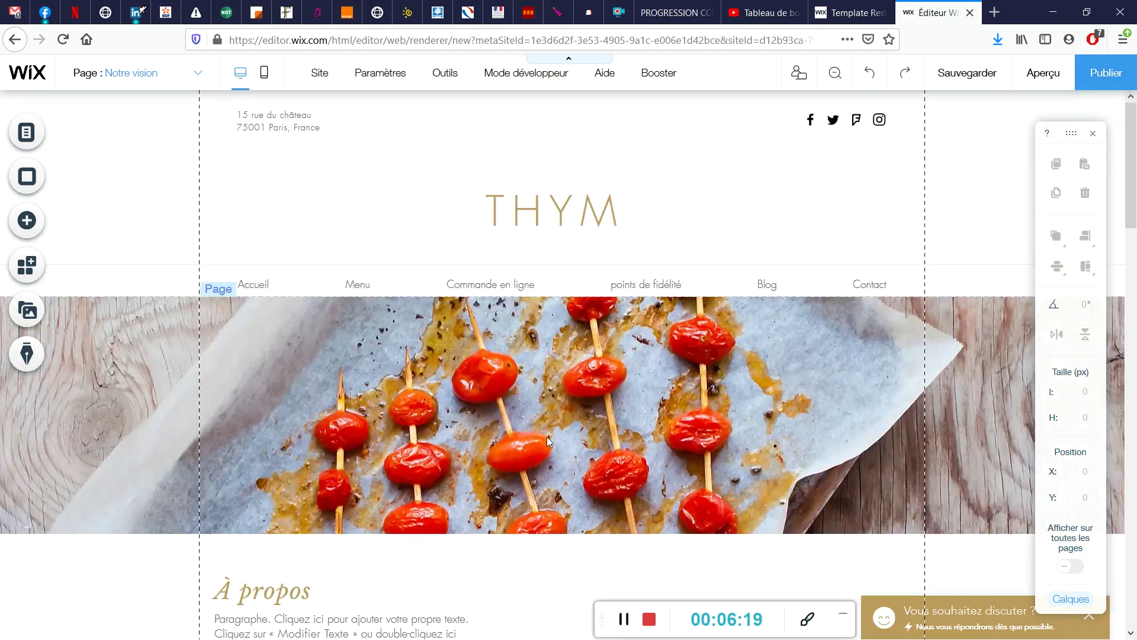
# - Return to the Accueil page and view its Notre restaurant section with the page list closed
pyautogui.click(27, 127)
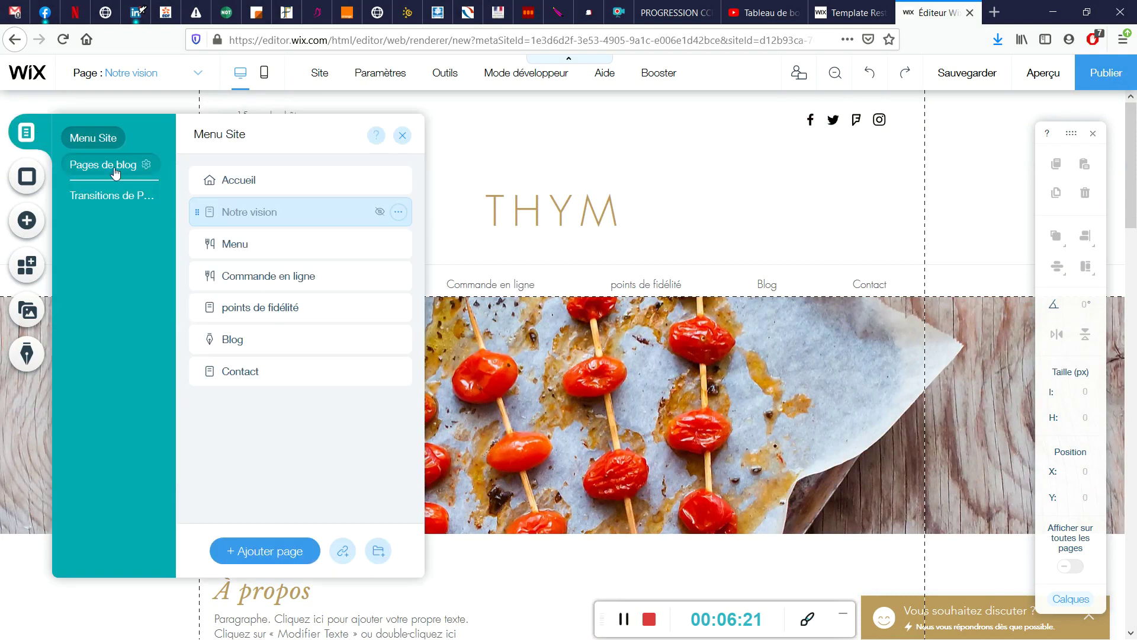
pyautogui.click(260, 181)
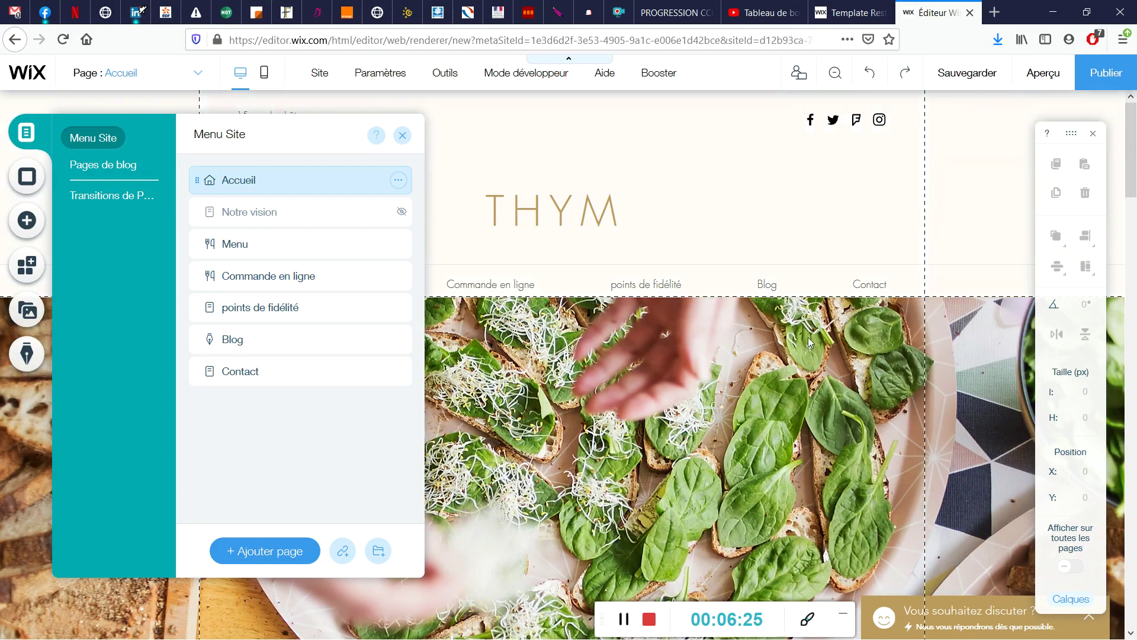
pyautogui.scroll(-2, 640, 180)
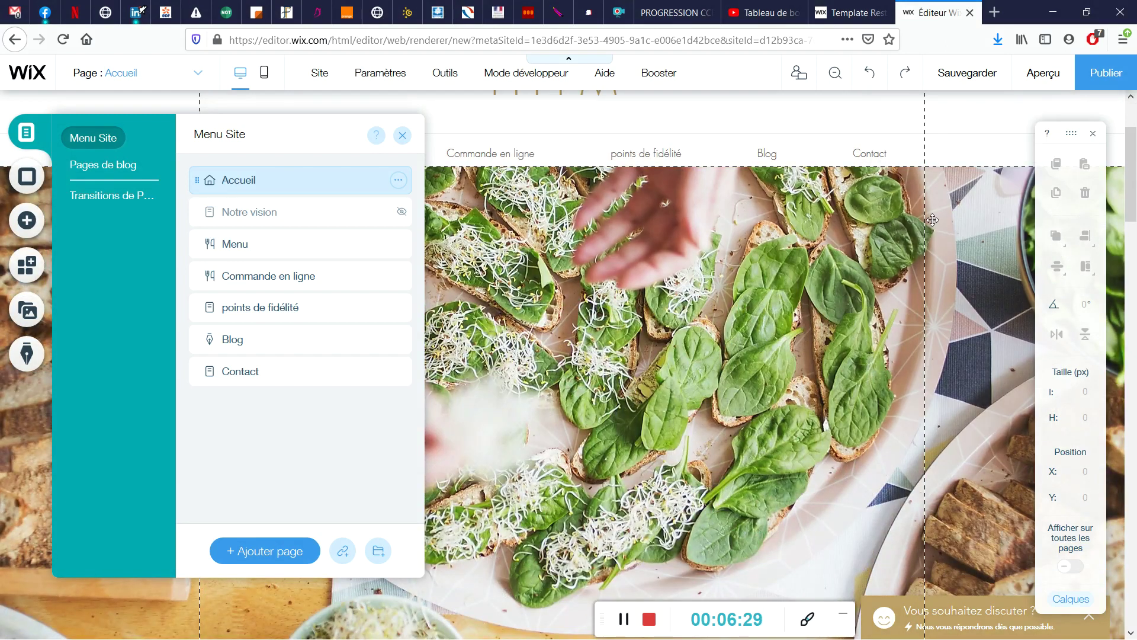
pyautogui.click(398, 138)
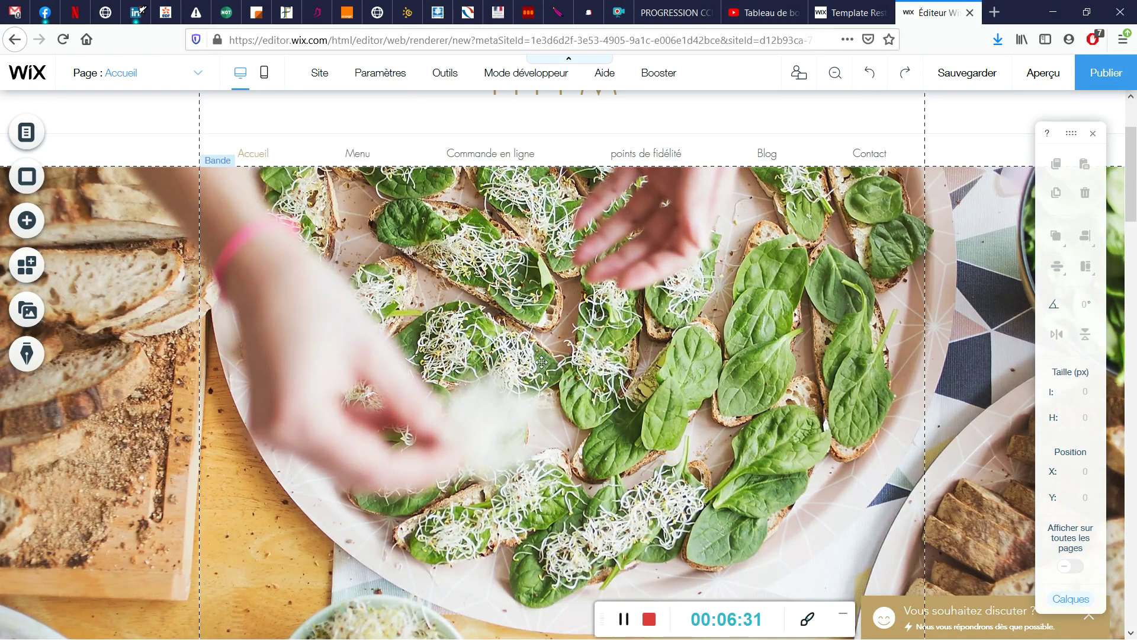
pyautogui.scroll(-2, 543, 370)
pyautogui.scroll(-6, 543, 370)
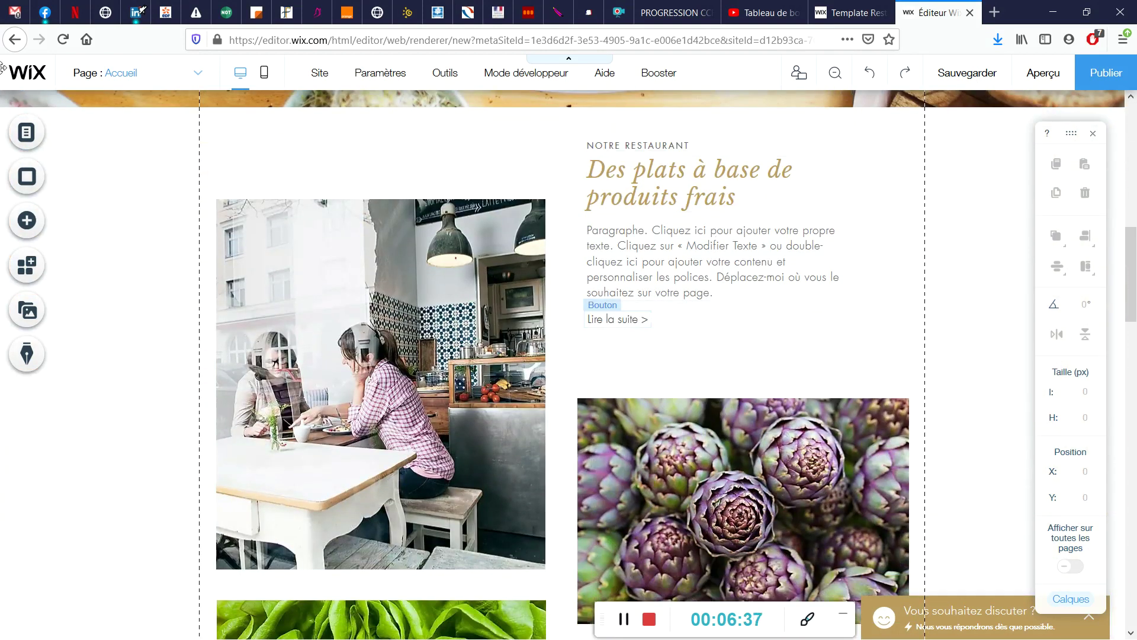
# - Browse the text elements that can be added, including the title and paragraph styles
pyautogui.click(22, 223)
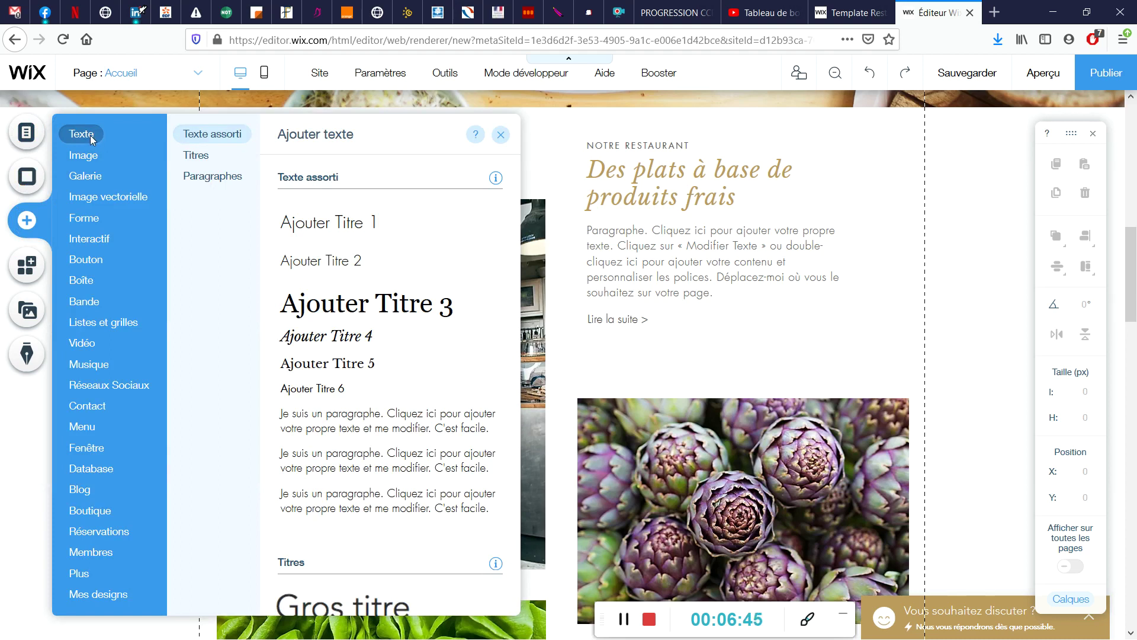
pyautogui.click(196, 157)
pyautogui.click(212, 184)
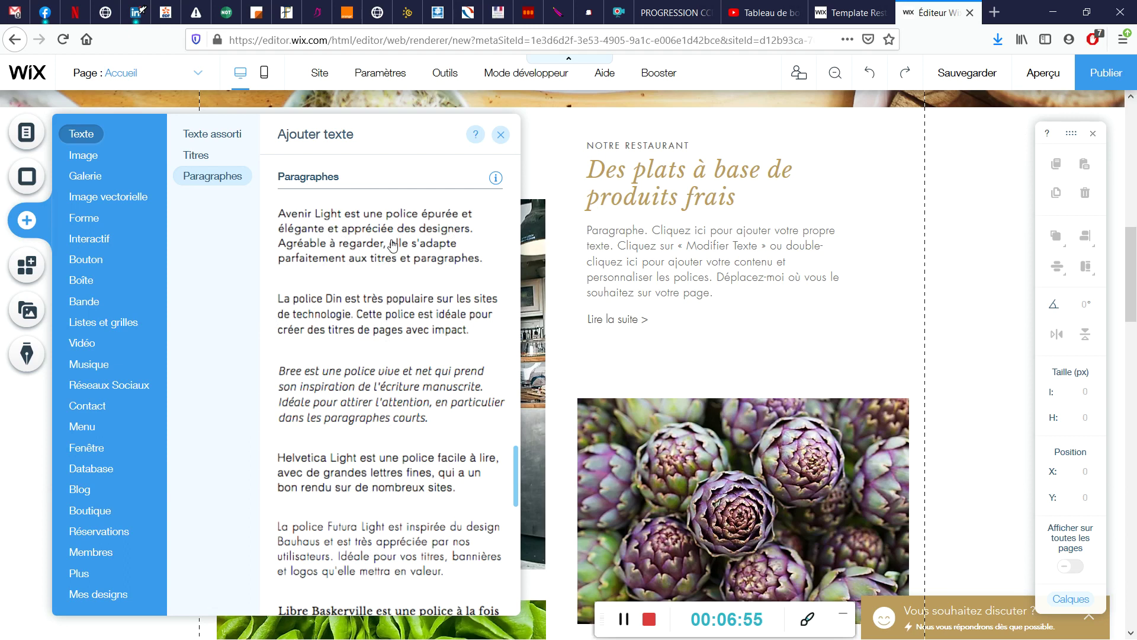
pyautogui.scroll(-5, 372, 441)
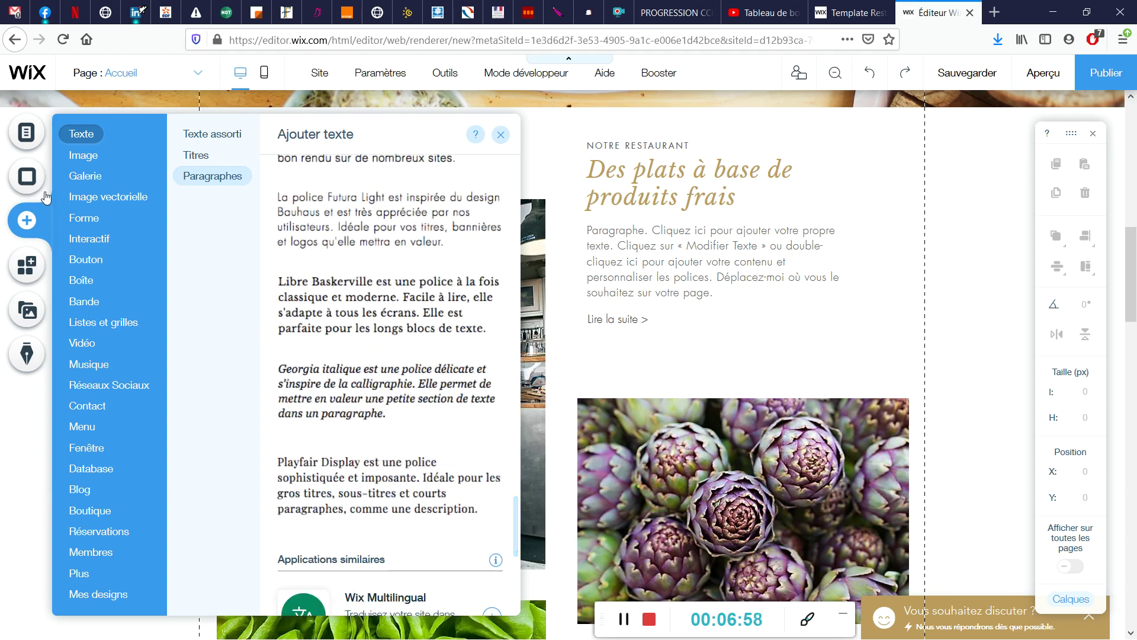
# - Browse the sources for adding images, including the image collections and social media images
pyautogui.click(84, 156)
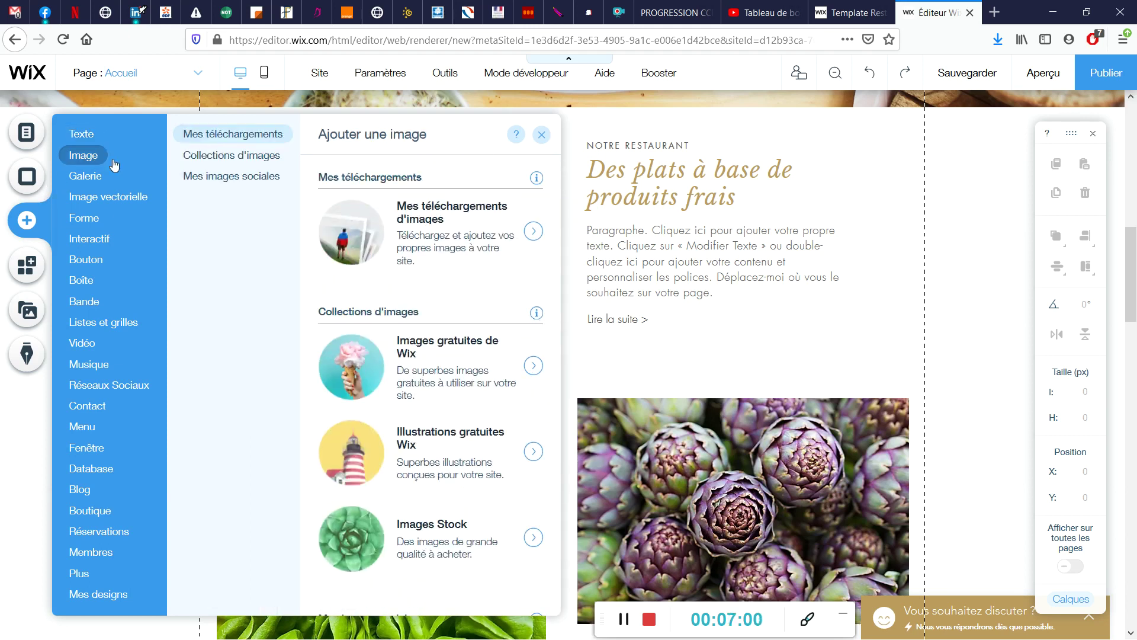
pyautogui.click(240, 154)
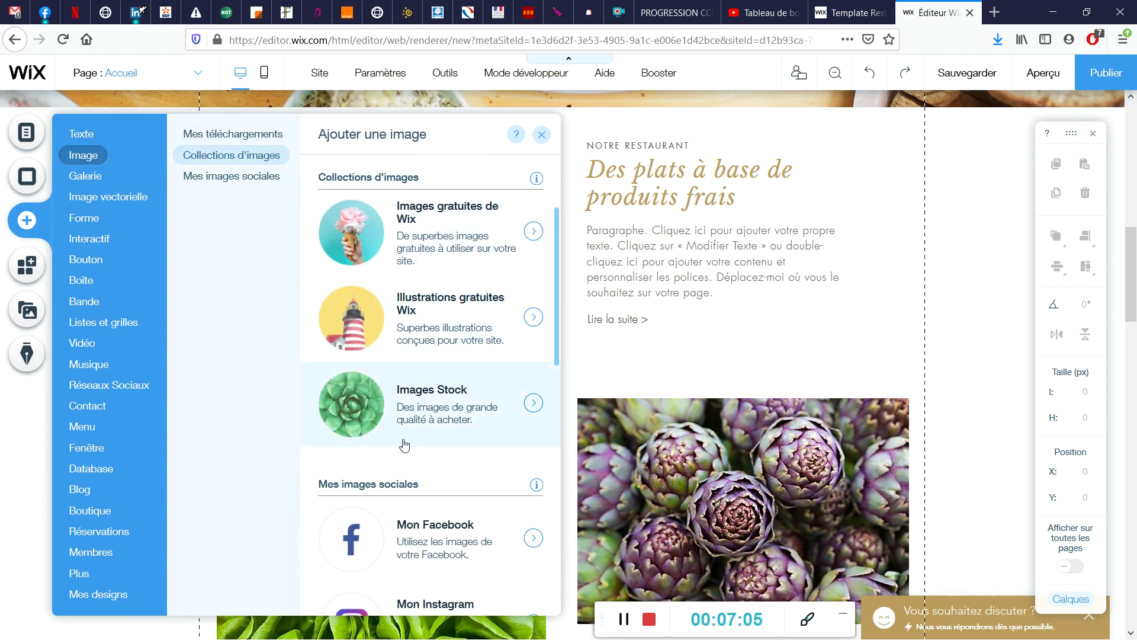
pyautogui.click(231, 183)
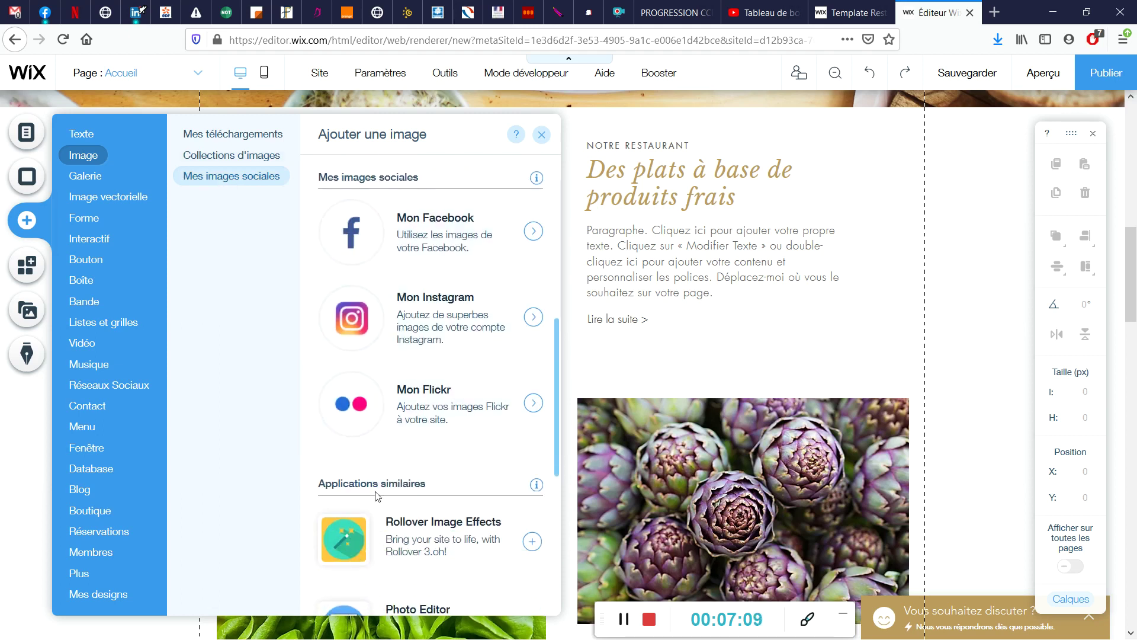
# - Browse the gallery elements and the vector image categories, including icons, Faune et flore, logos and badges, and Personnages
pyautogui.click(87, 174)
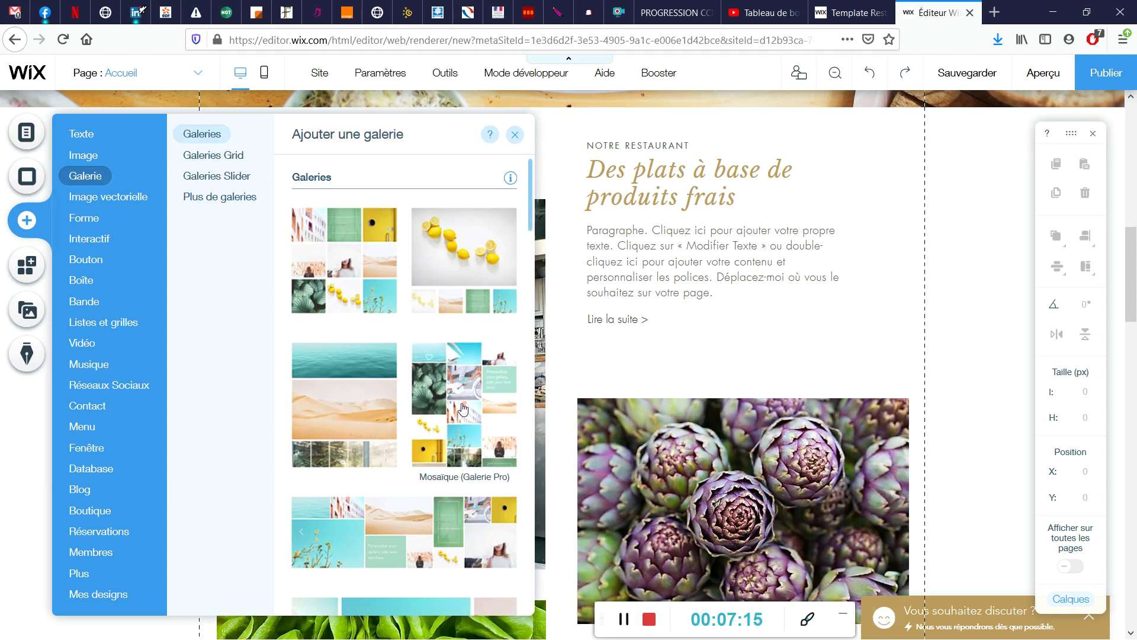
pyautogui.click(116, 197)
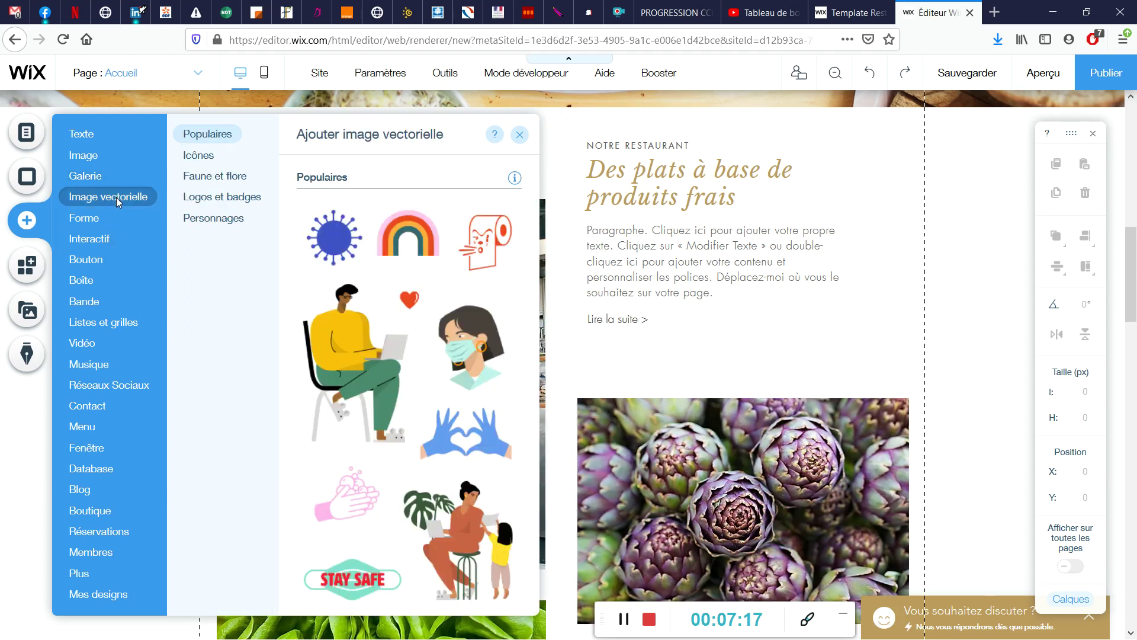
pyautogui.click(209, 157)
pyautogui.click(204, 175)
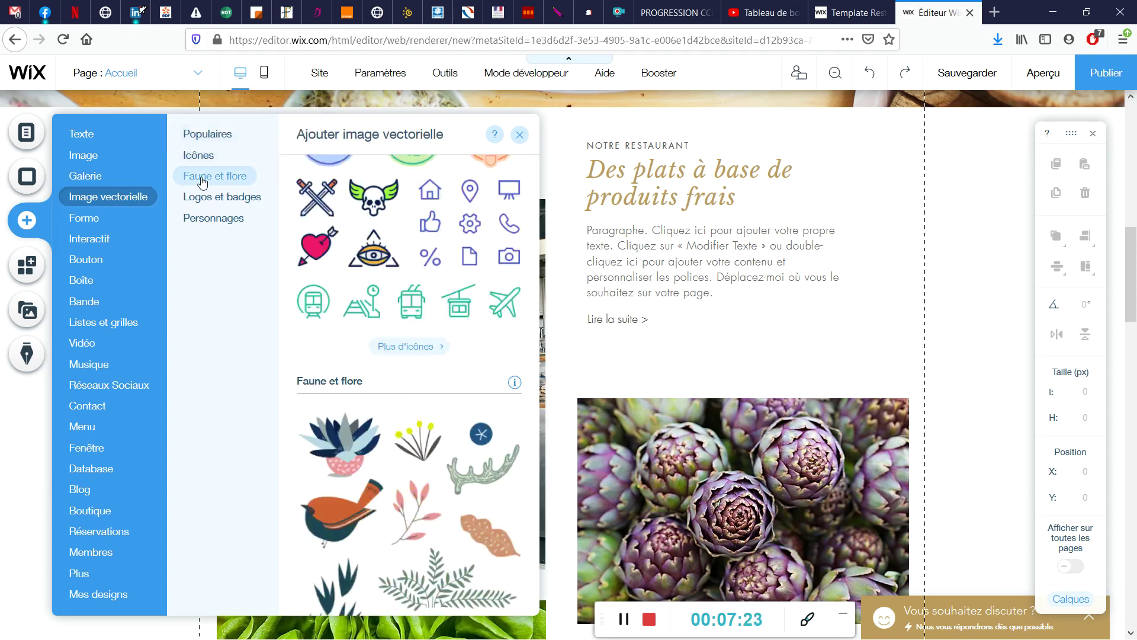
pyautogui.click(204, 198)
pyautogui.click(204, 224)
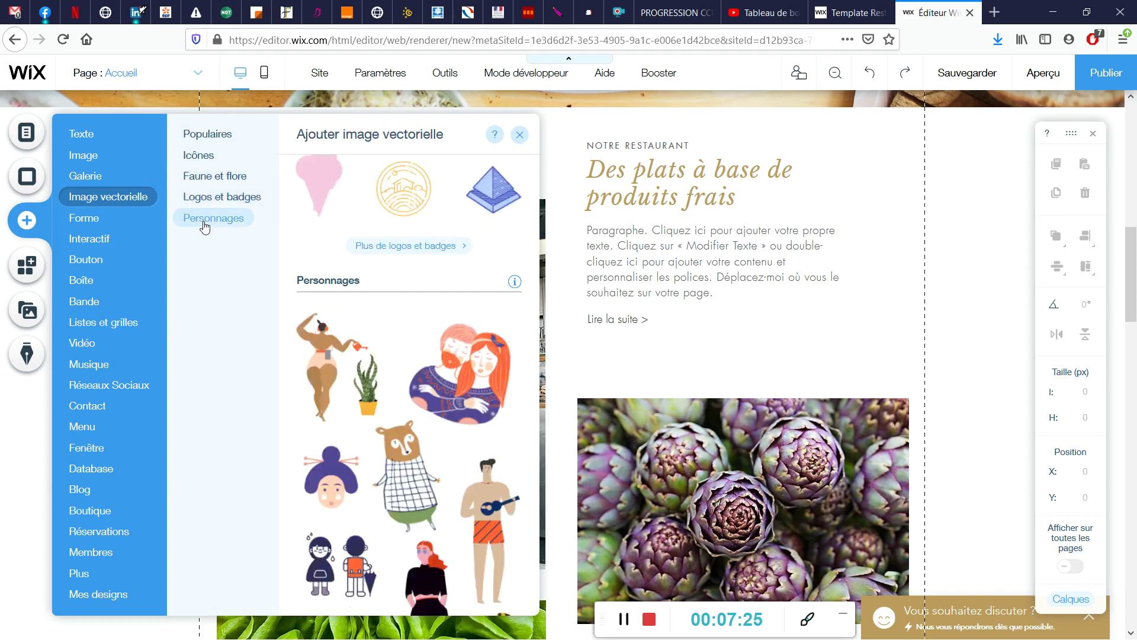
# - Browse the interactive elements and the button collections, comparing assorted, text and icon buttons
pyautogui.click(86, 237)
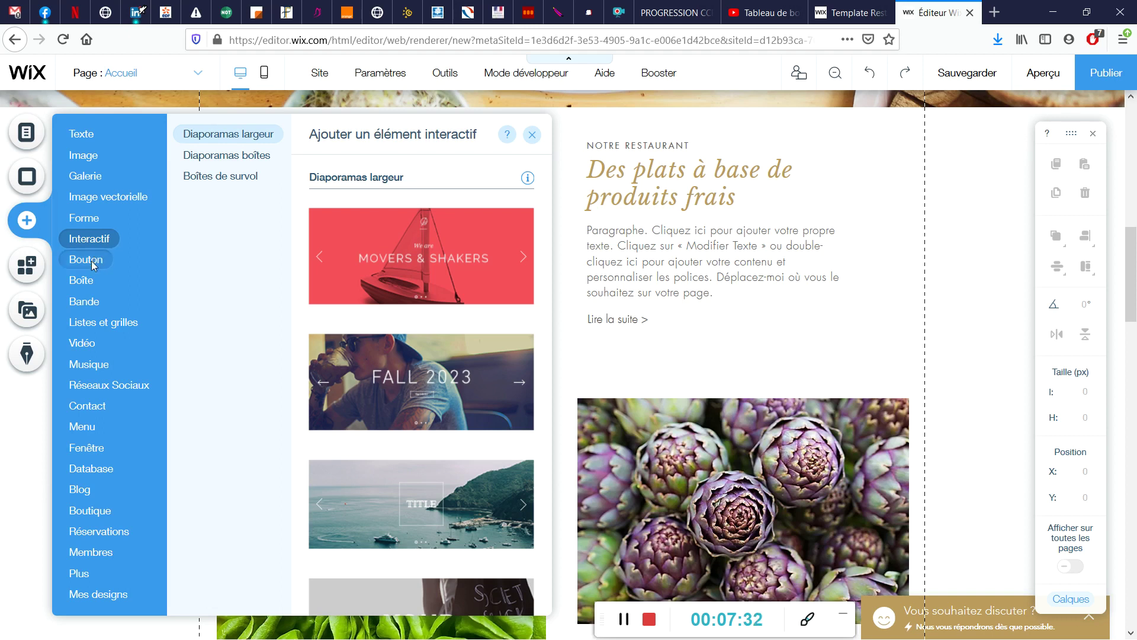
pyautogui.click(88, 264)
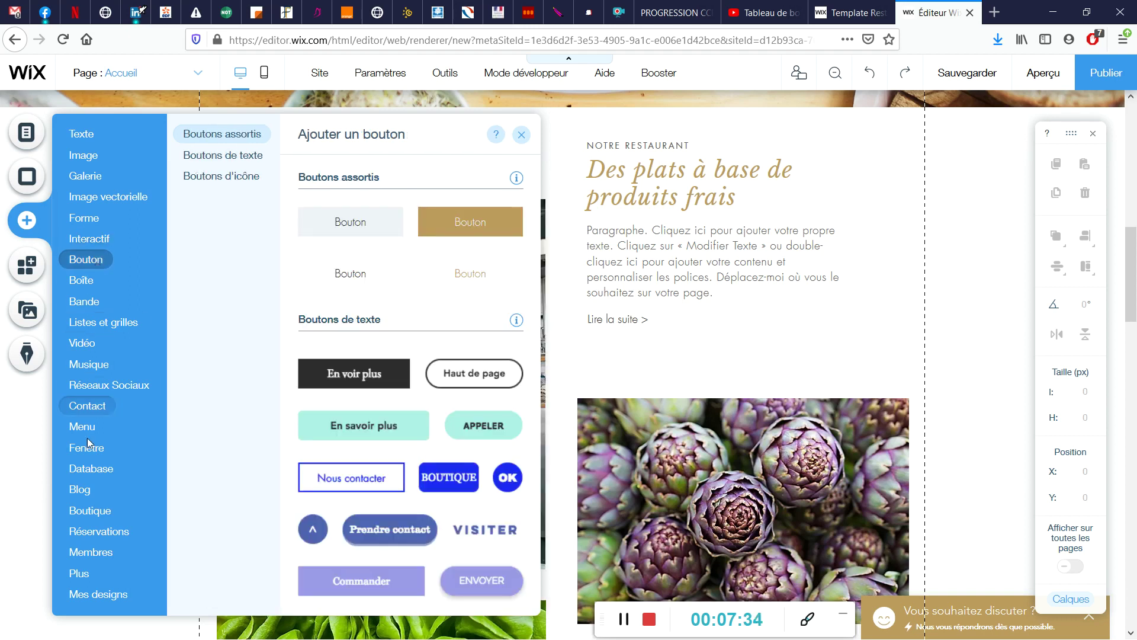
pyautogui.click(90, 262)
pyautogui.click(222, 178)
pyautogui.click(231, 137)
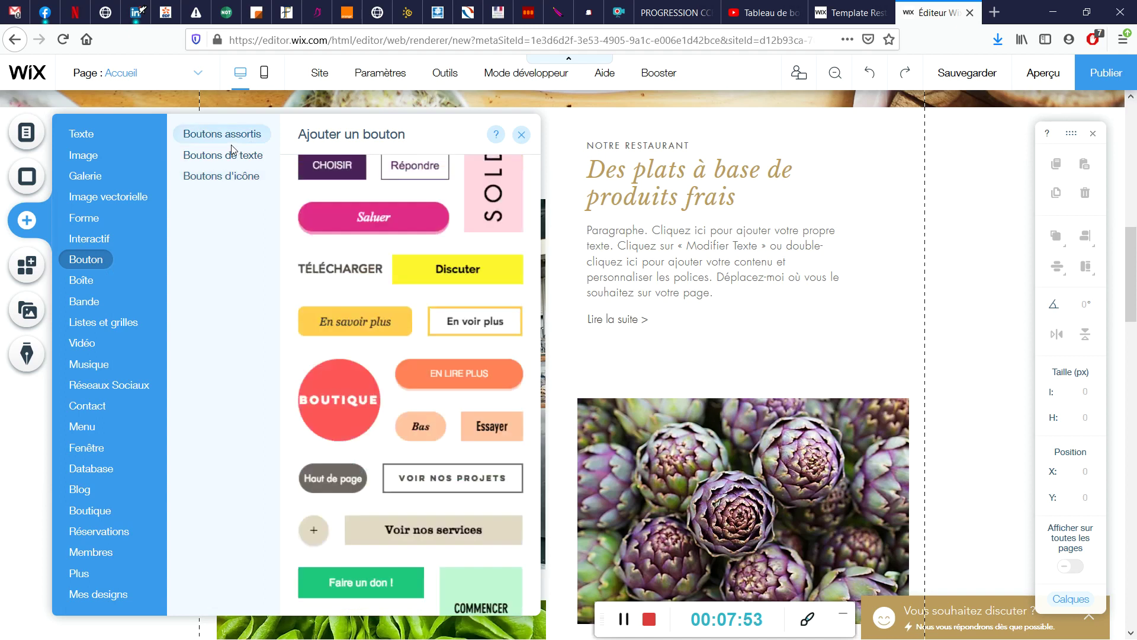
pyautogui.click(236, 154)
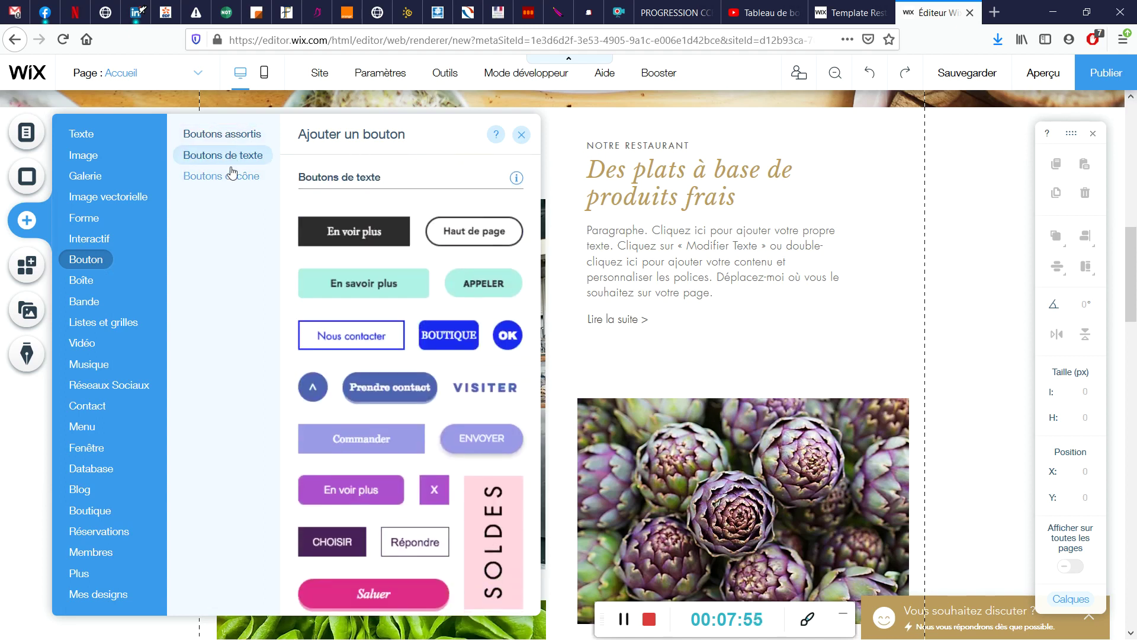
pyautogui.click(229, 176)
pyautogui.click(230, 156)
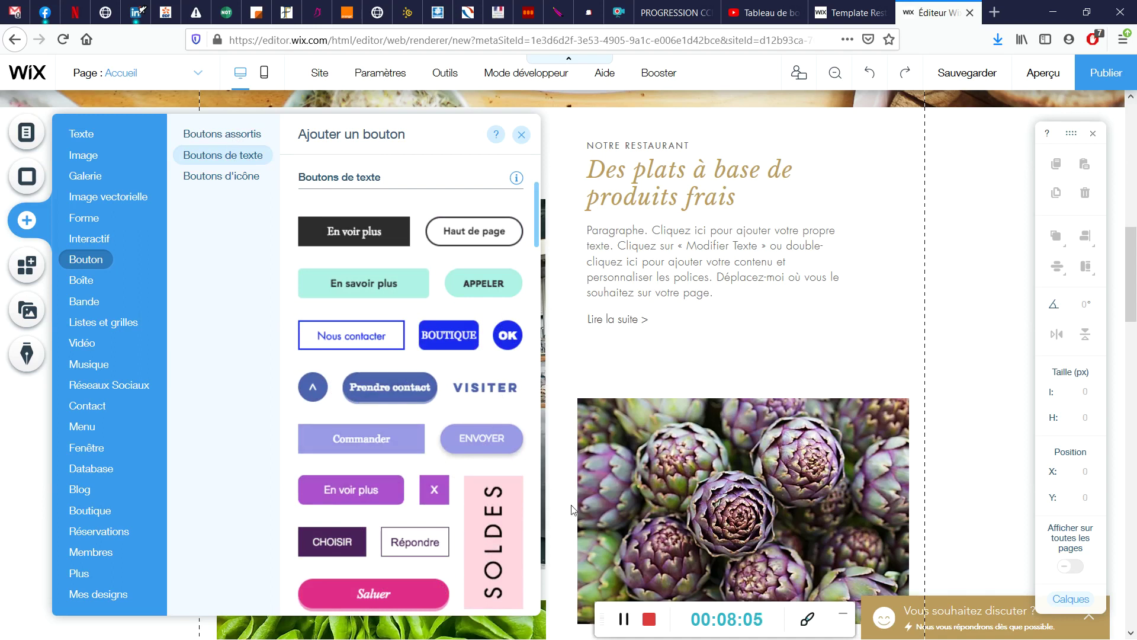
# - Add the Nous contacter text button below the Notre restaurant paragraph and change its text to "notre vision"
pyautogui.moveTo(384, 345); pyautogui.dragTo(803, 329)
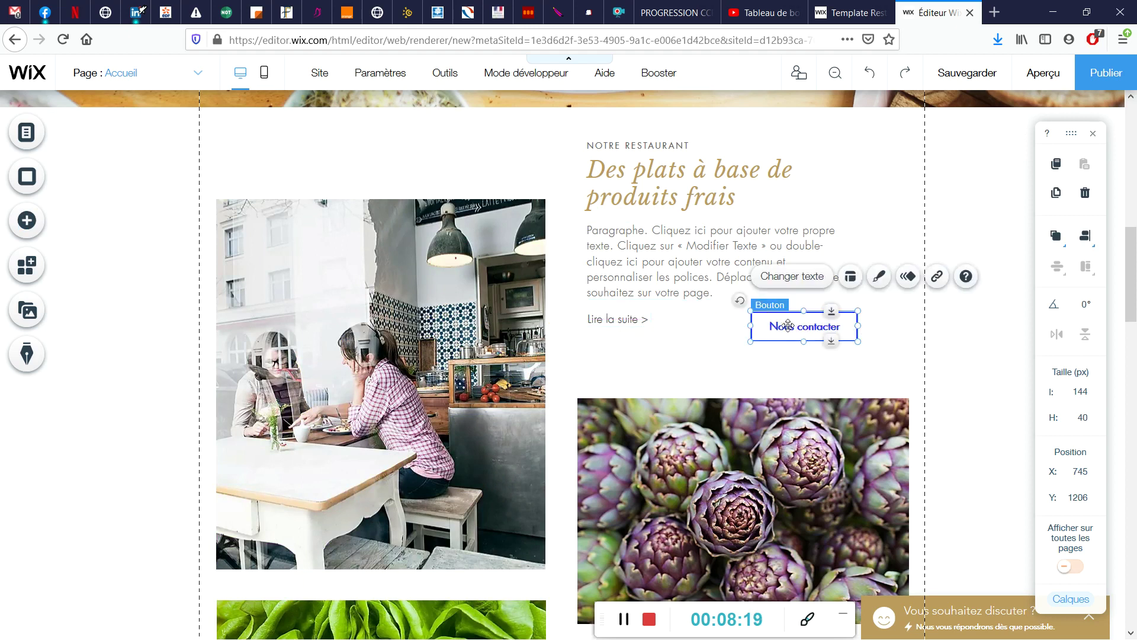
pyautogui.click(794, 278)
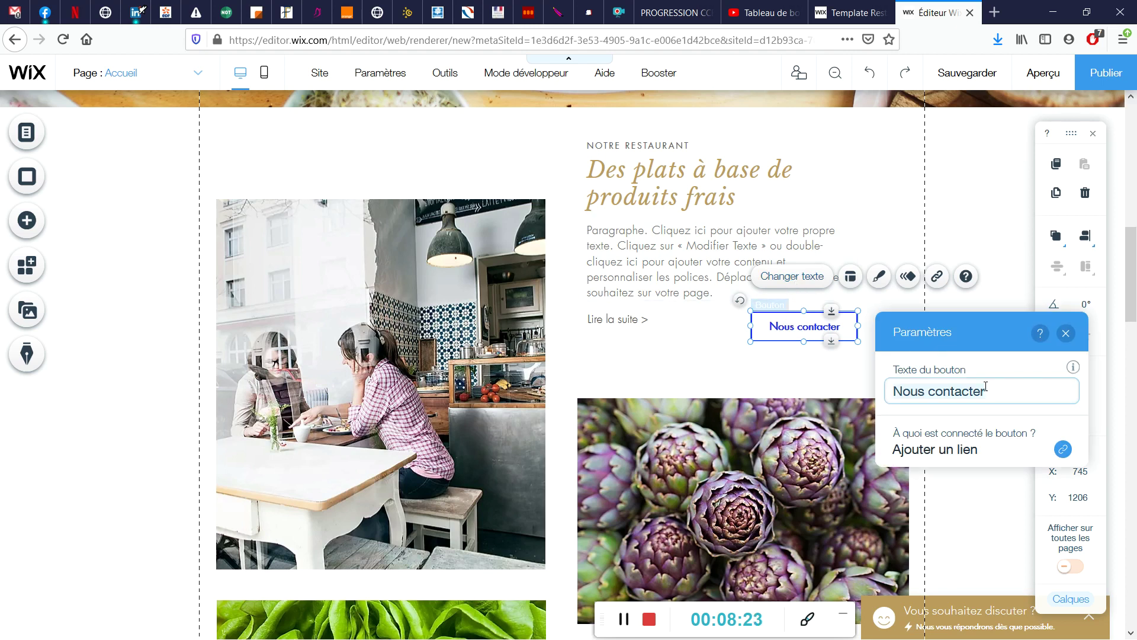
pyautogui.write('notre vision')
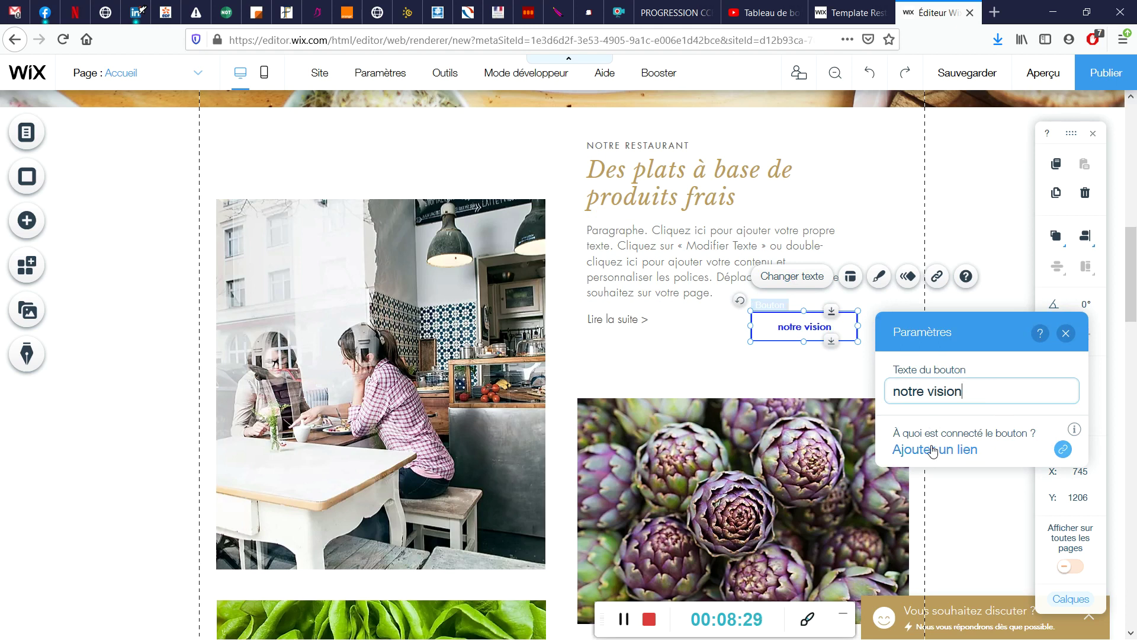
# - Choose the Notre vision page as the new button's link target
pyautogui.click(1063, 450)
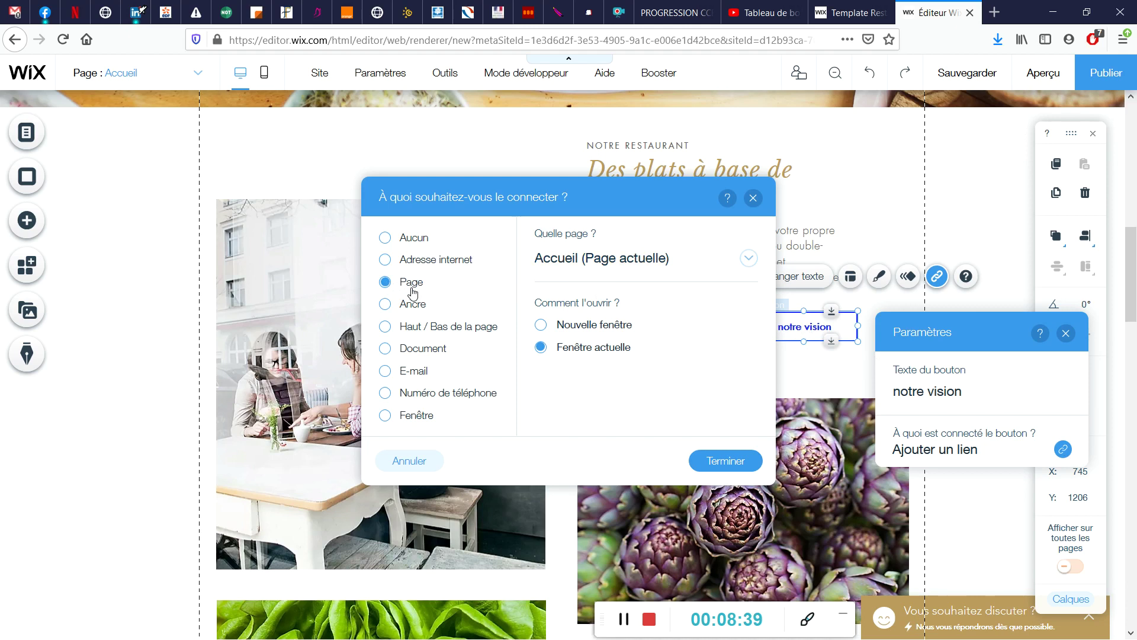
pyautogui.click(712, 270)
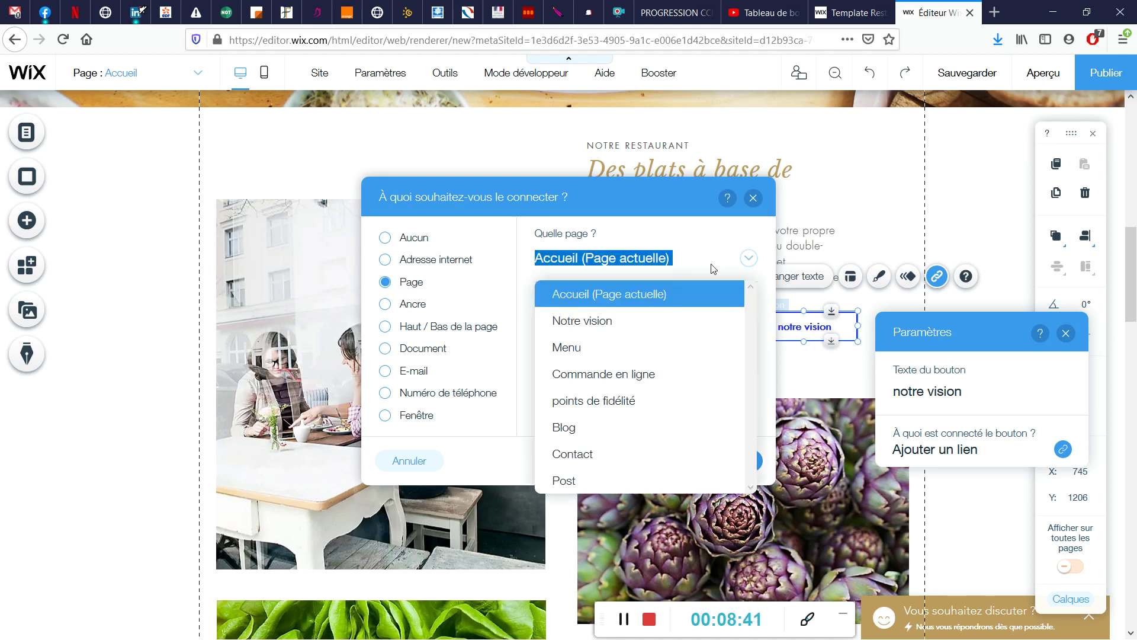
pyautogui.click(568, 323)
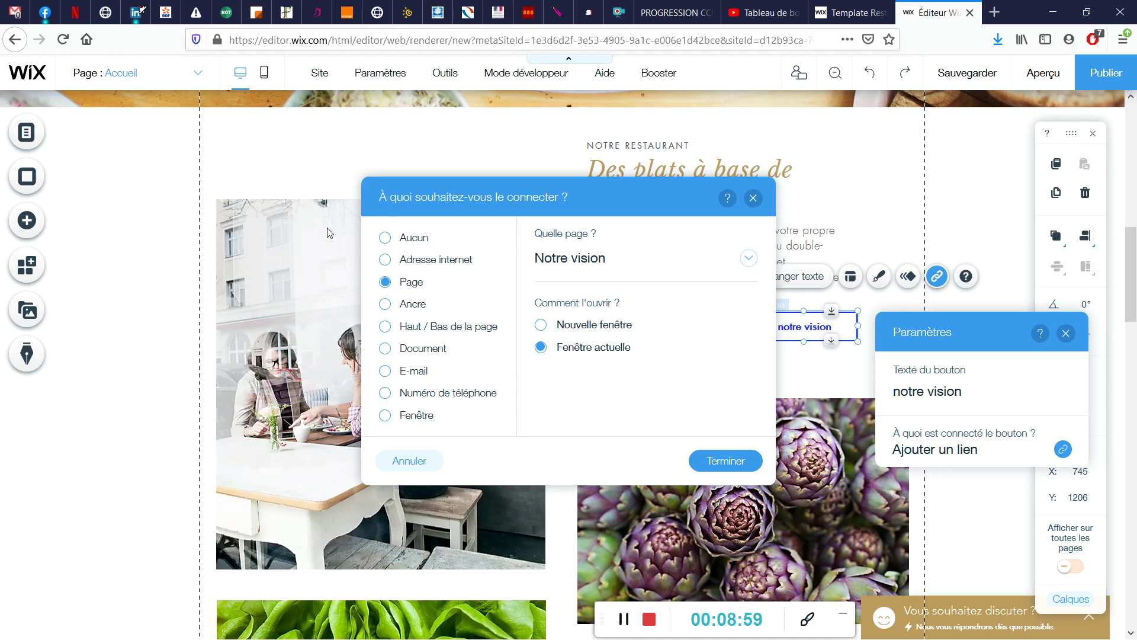
# - Examine the other link types for the button, including web address, anchor, page top or bottom, document, e-mail, phone number and window
pyautogui.click(385, 261)
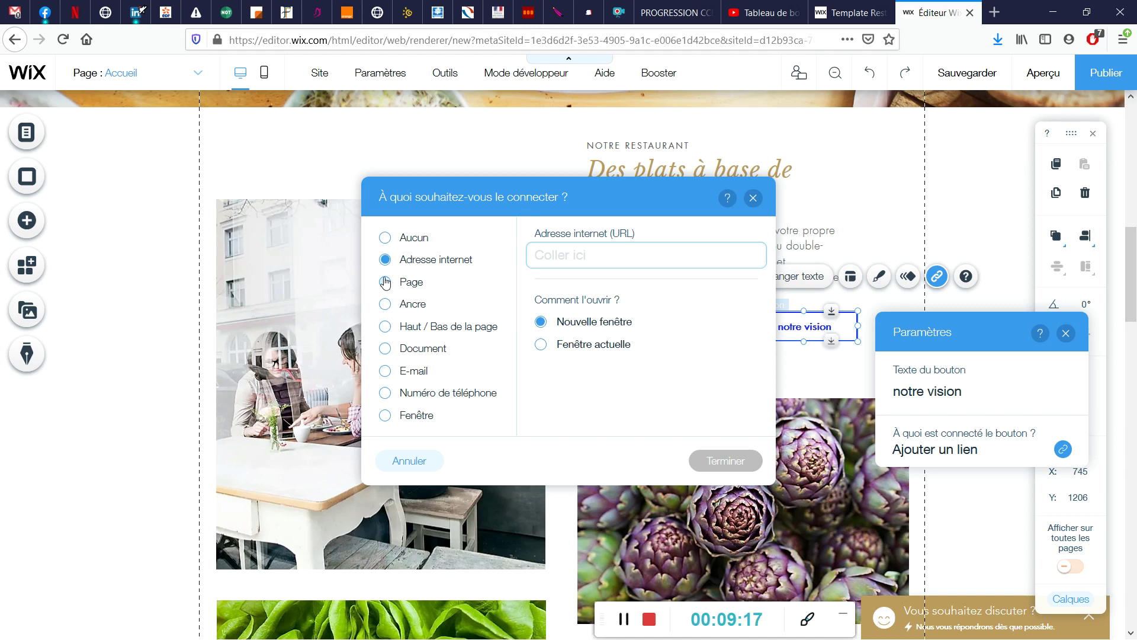
pyautogui.click(385, 238)
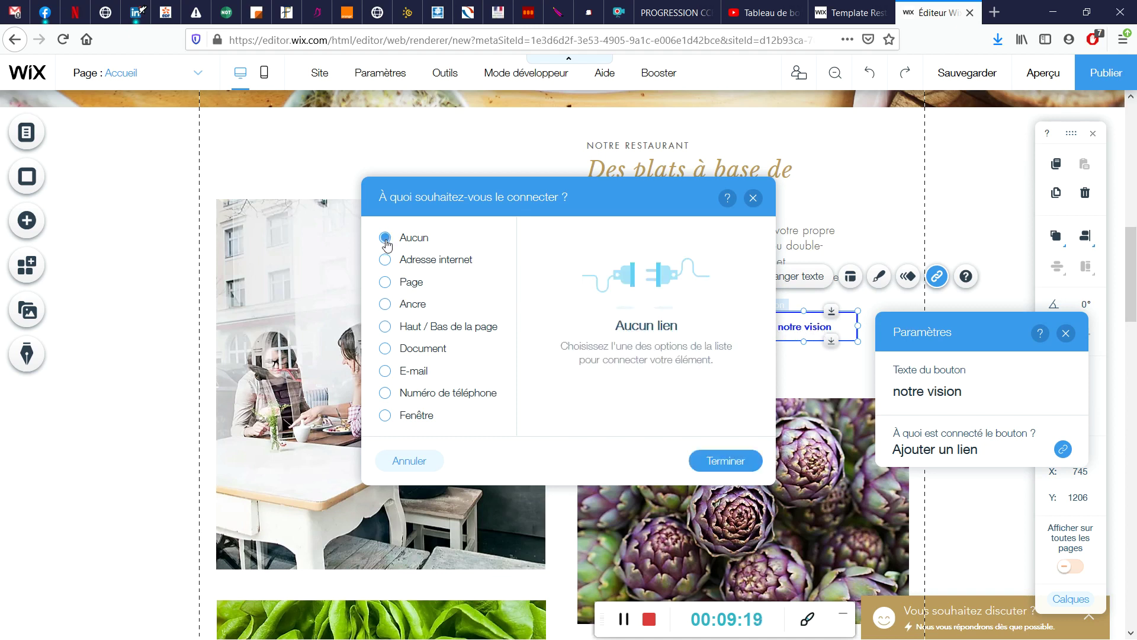
pyautogui.click(386, 264)
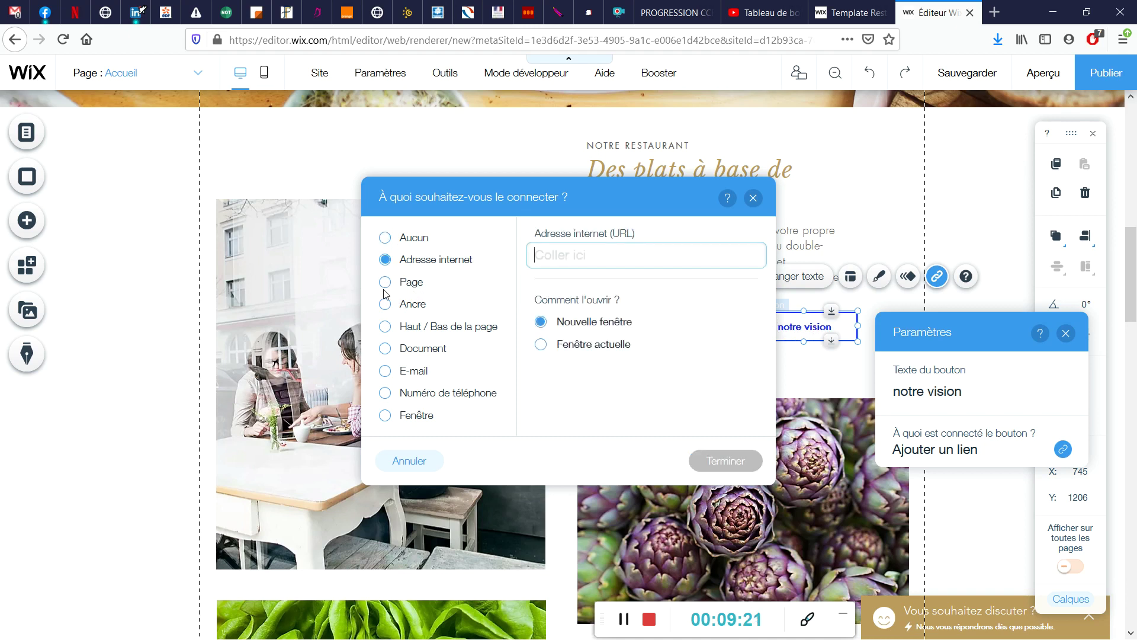
pyautogui.click(386, 283)
pyautogui.click(385, 305)
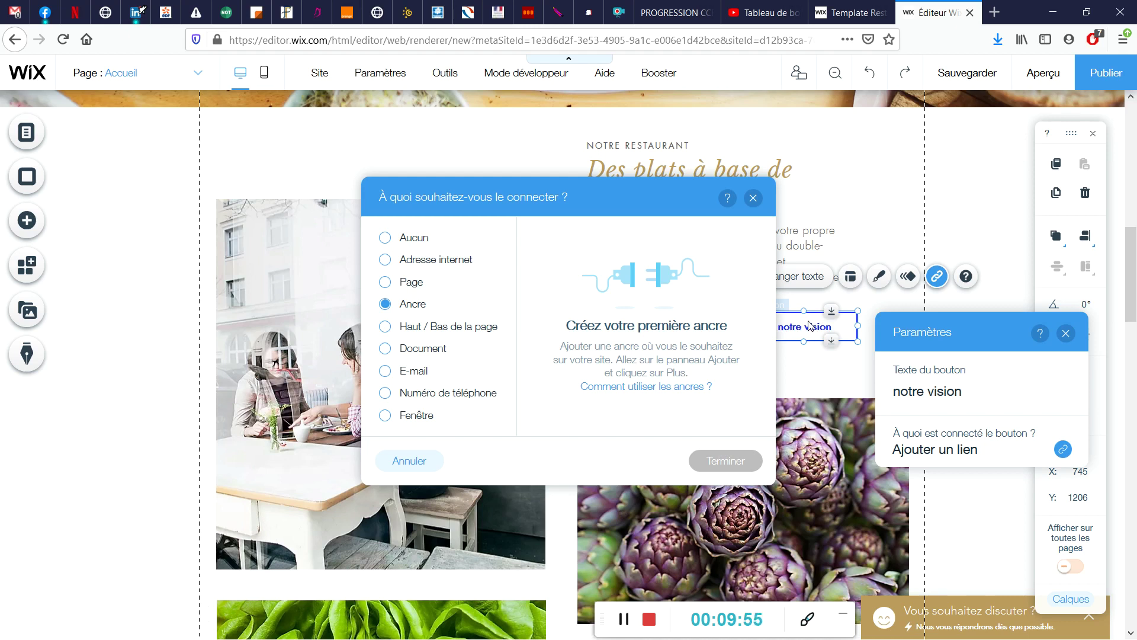
pyautogui.click(388, 332)
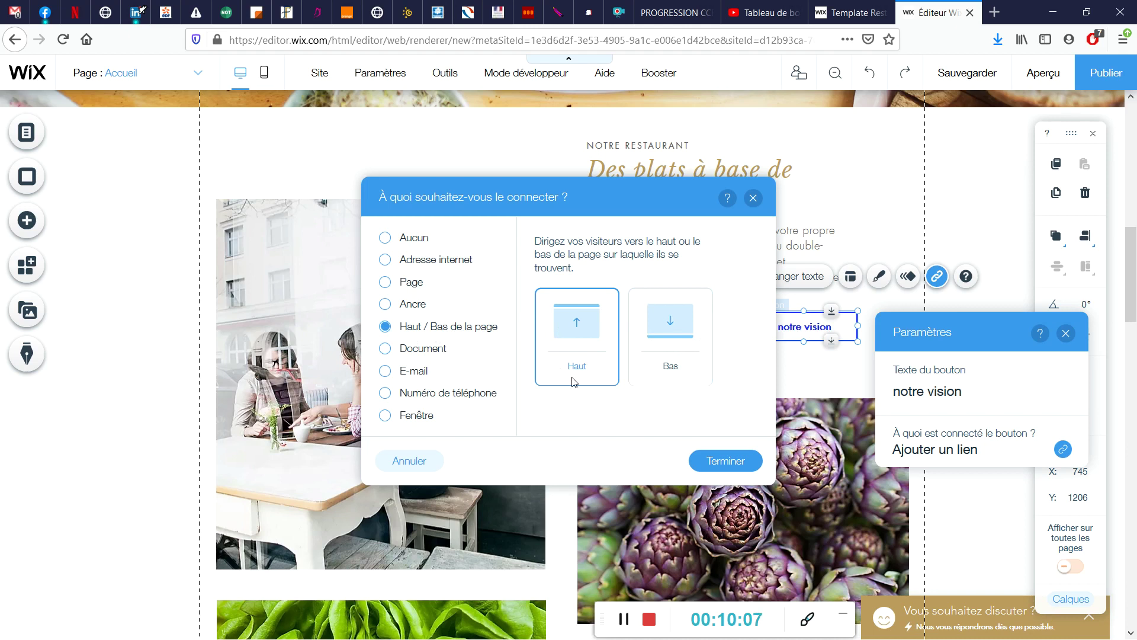
pyautogui.click(408, 355)
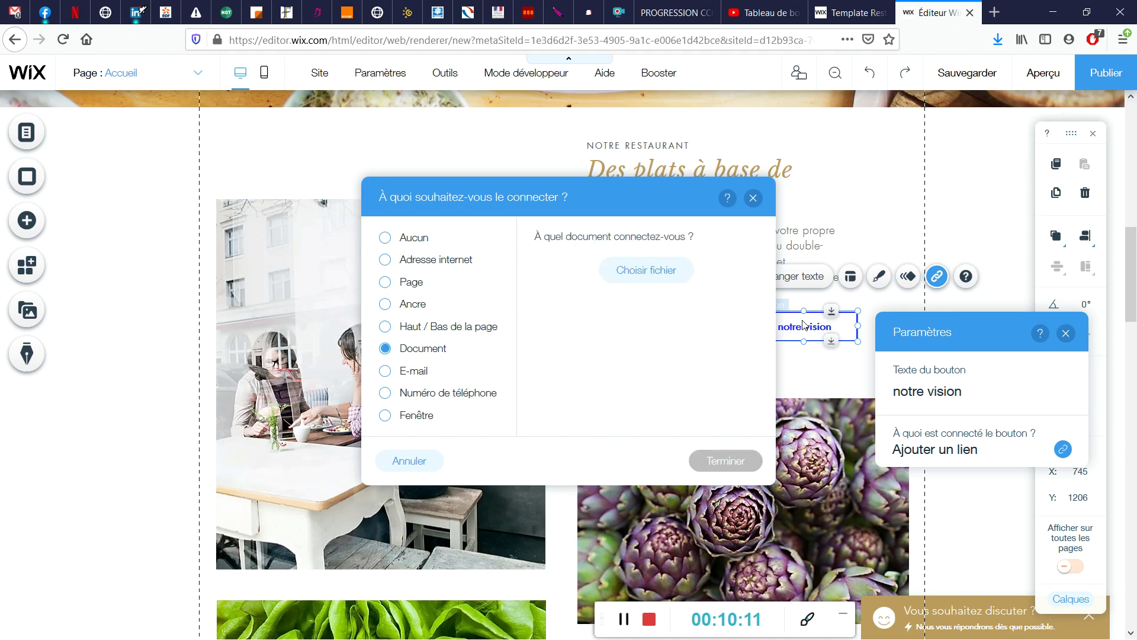
pyautogui.click(396, 371)
pyautogui.click(398, 398)
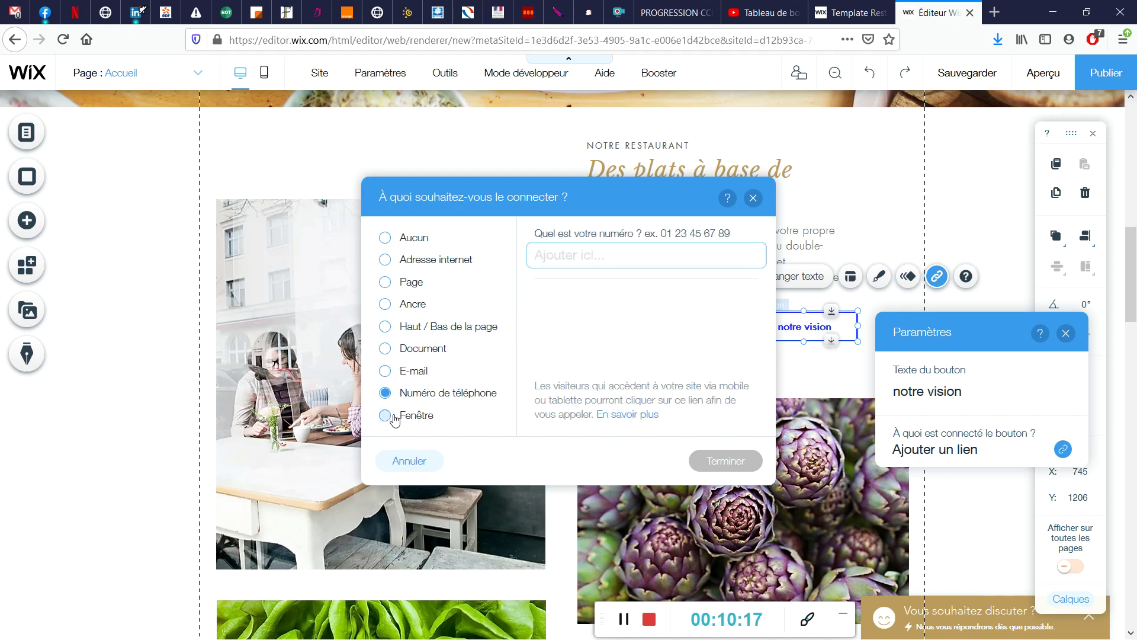
pyautogui.click(386, 415)
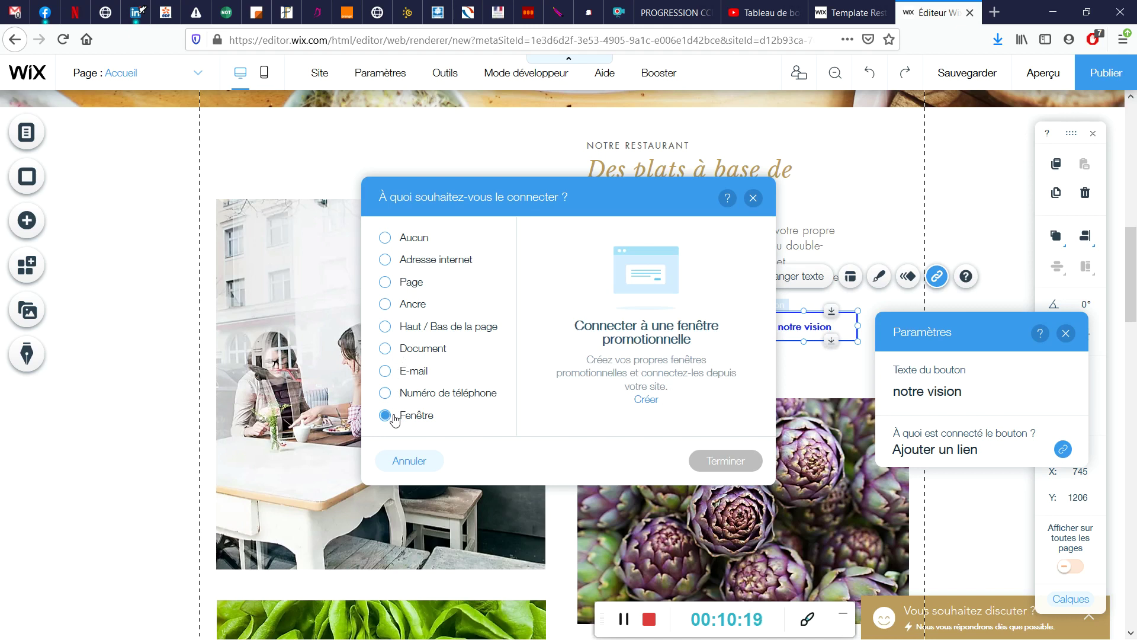
# - Link the button to the Notre vision page, opening in the current window, and apply the link
pyautogui.click(411, 286)
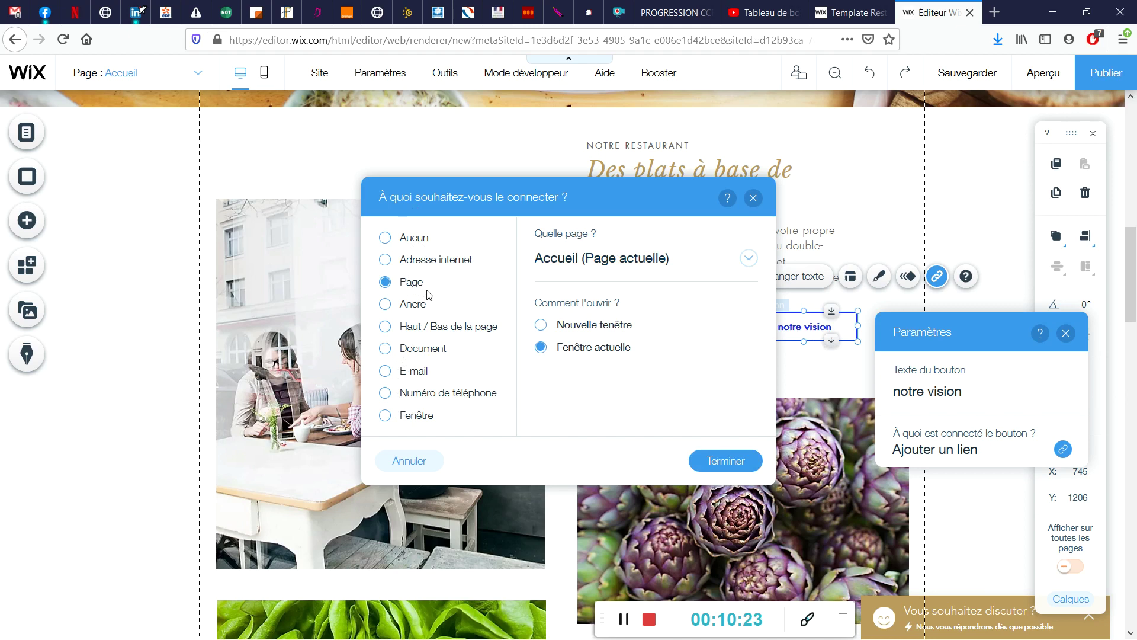
pyautogui.click(690, 269)
pyautogui.click(616, 328)
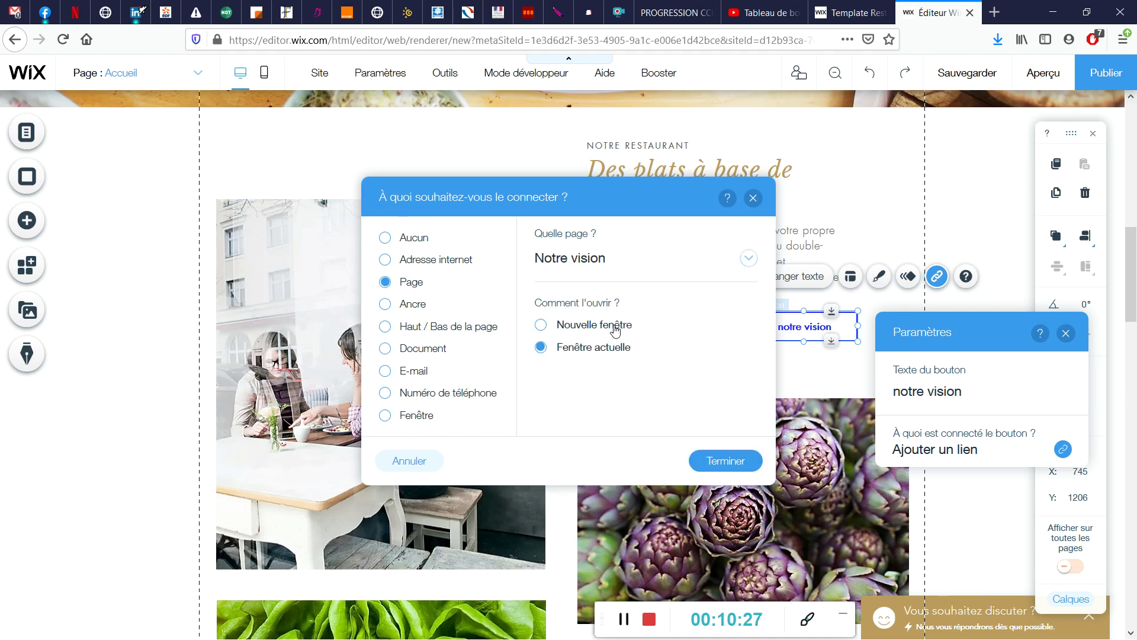
pyautogui.click(712, 456)
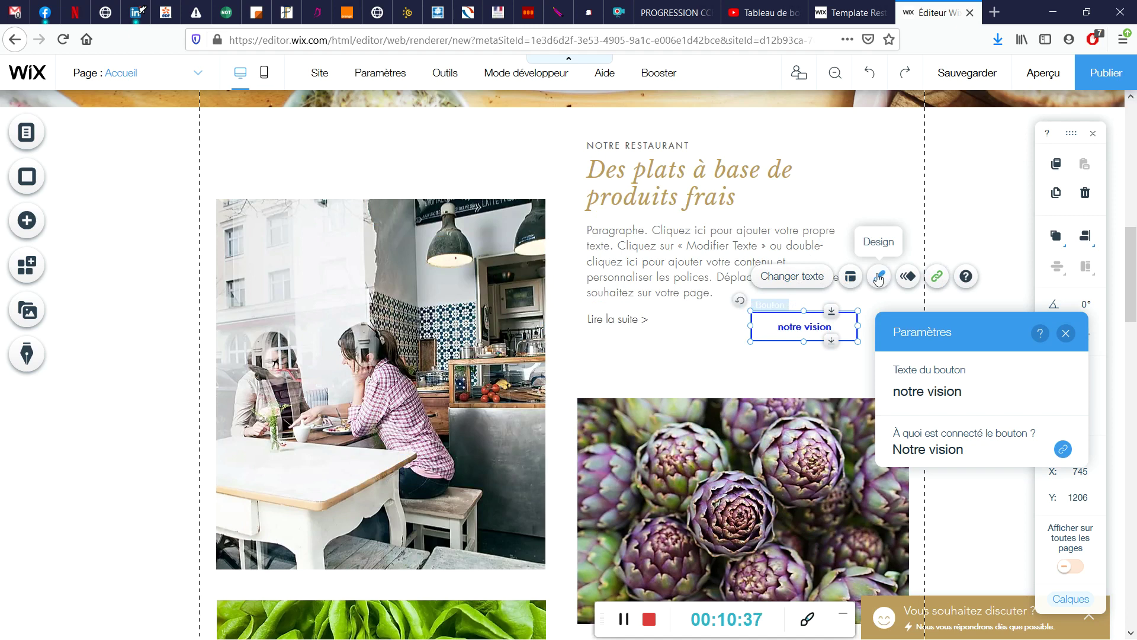
# - Browse the preset designs available for the notre vision button, with the design window moved clear of it
pyautogui.click(659, 246)
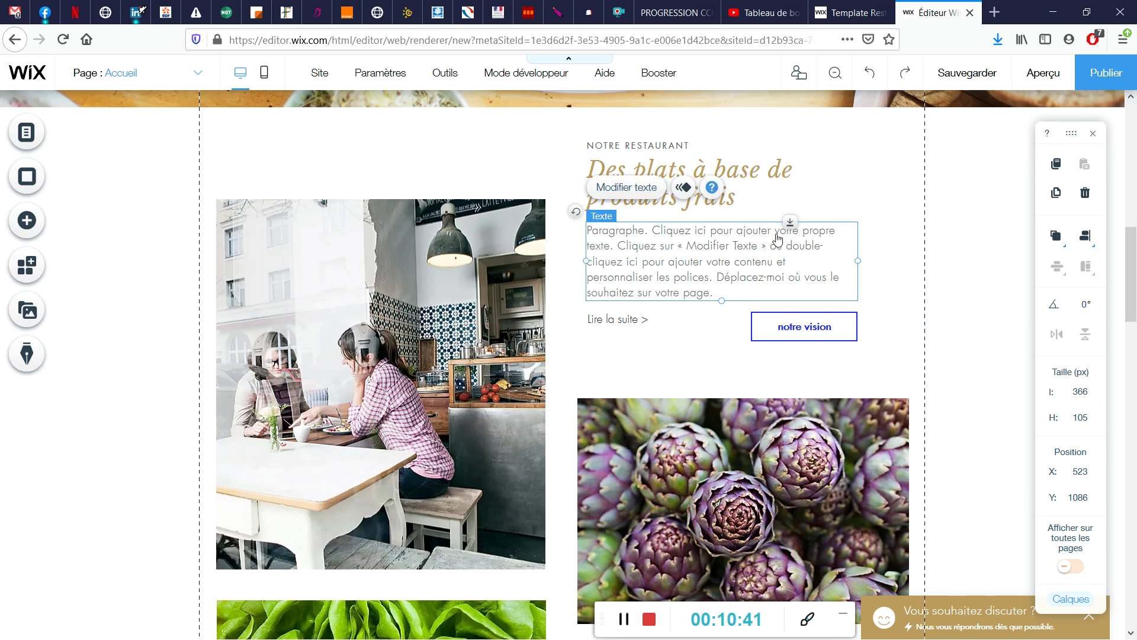
pyautogui.click(787, 332)
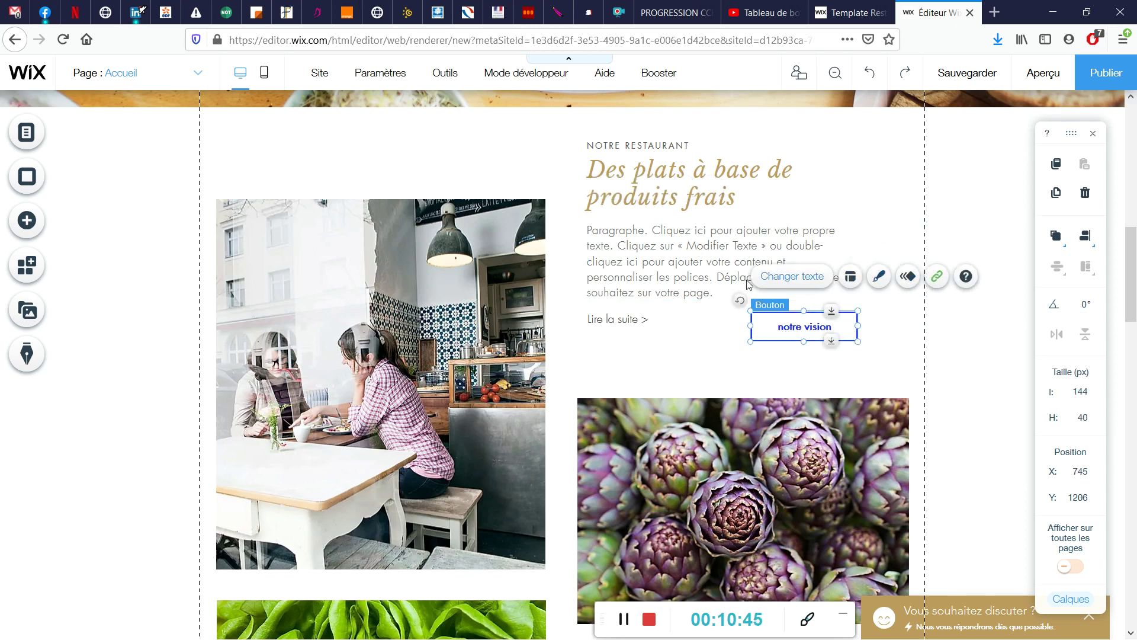
pyautogui.click(879, 276)
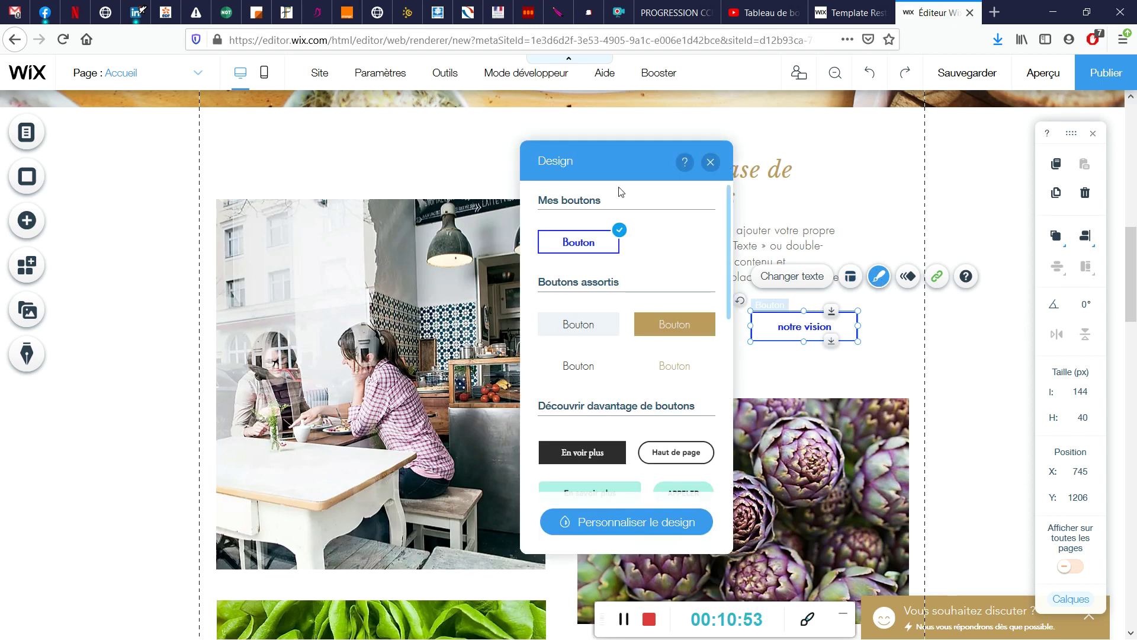
pyautogui.moveTo(619, 160); pyautogui.dragTo(541, 142)
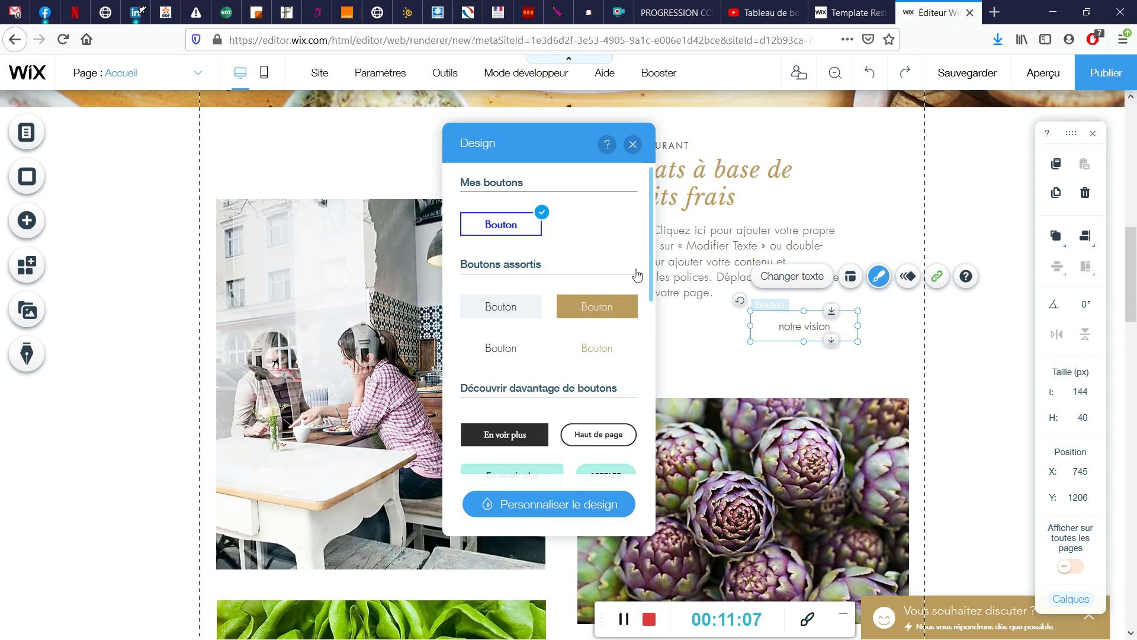
pyautogui.moveTo(652, 264); pyautogui.dragTo(642, 472)
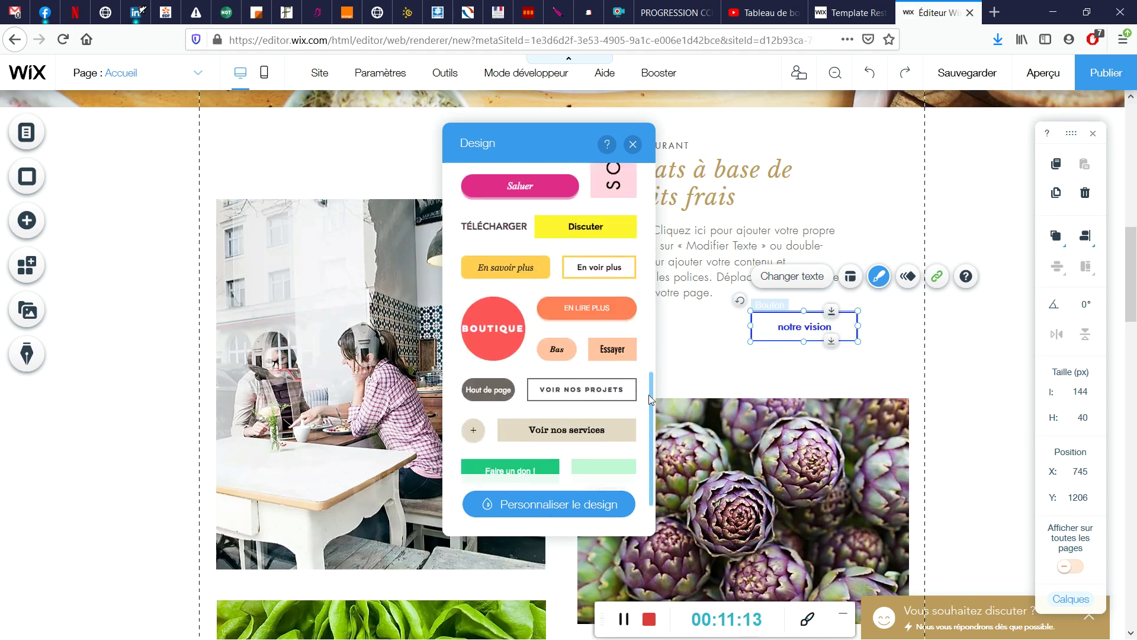
pyautogui.moveTo(650, 383); pyautogui.dragTo(651, 173)
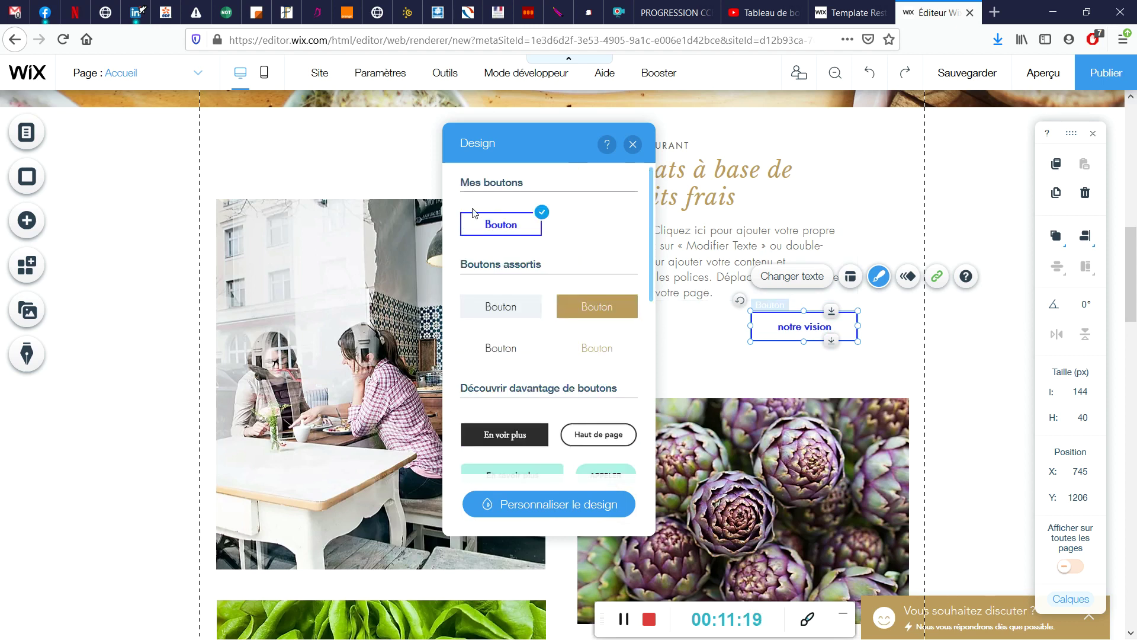
# - Try the raised, shadowed, gradient and arrow-shaped base styles in the button's custom design settings, returning to the first style
pyautogui.click(527, 506)
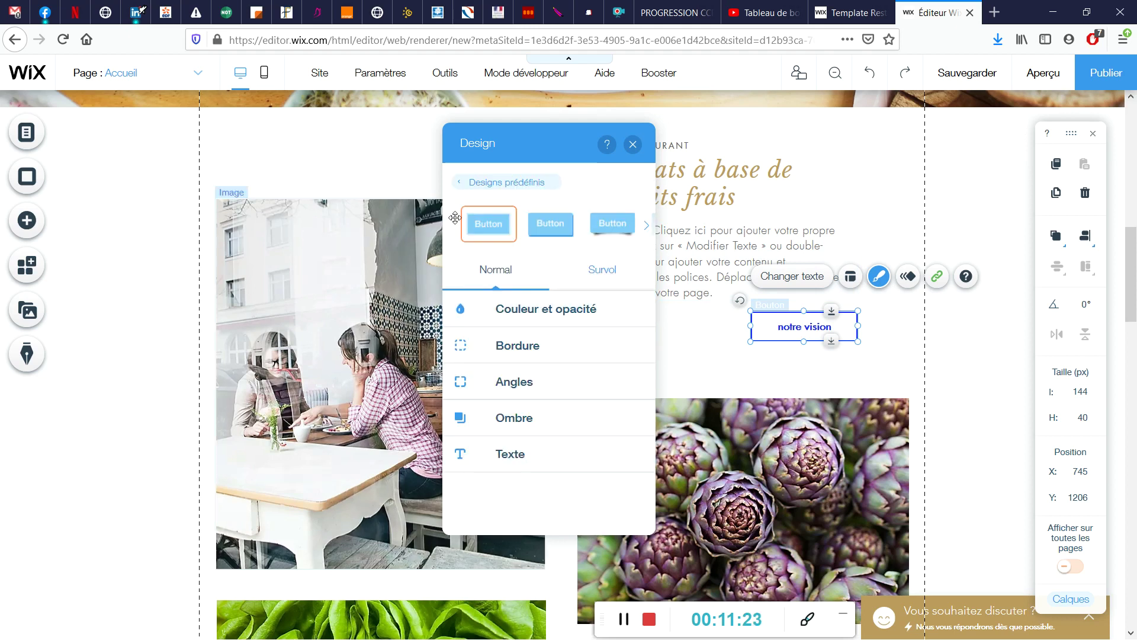
pyautogui.click(556, 229)
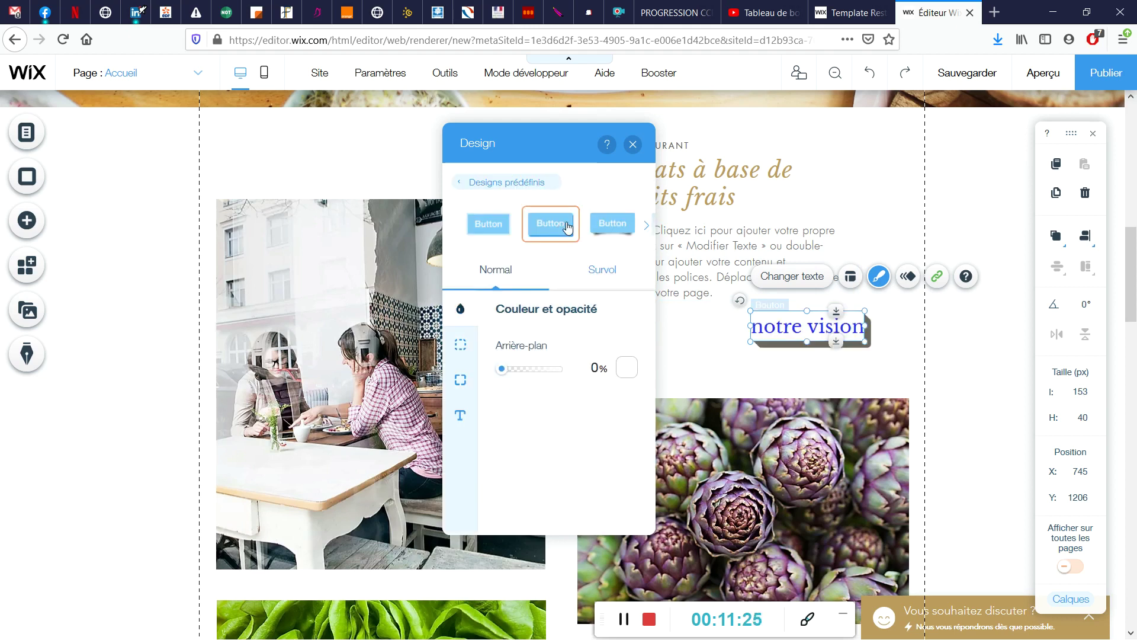
pyautogui.click(606, 223)
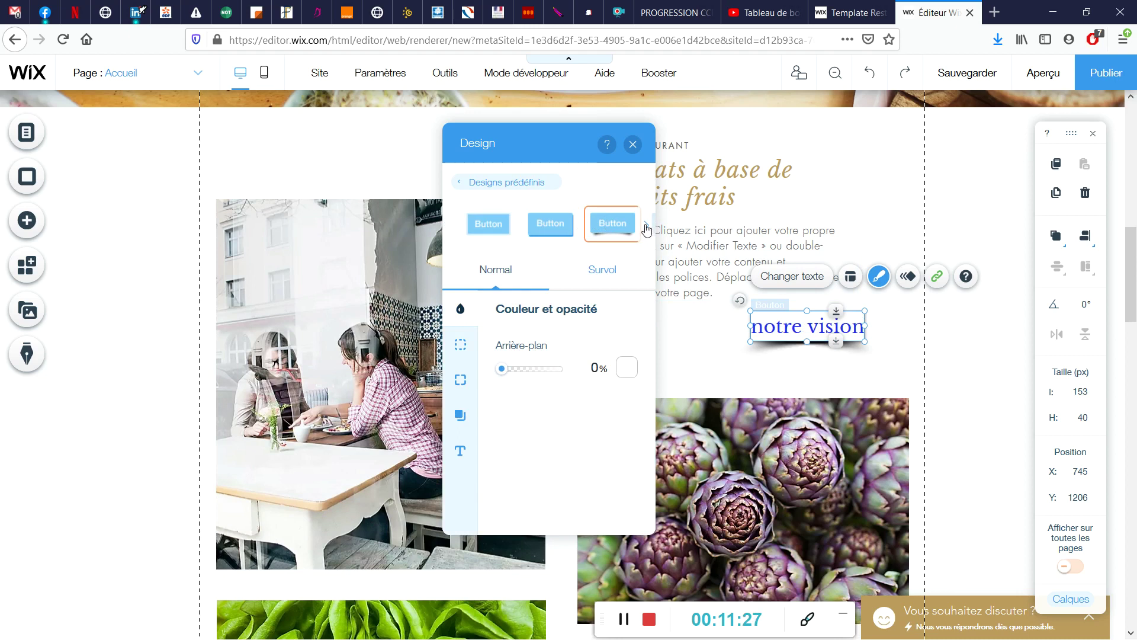
pyautogui.click(651, 228)
pyautogui.click(625, 228)
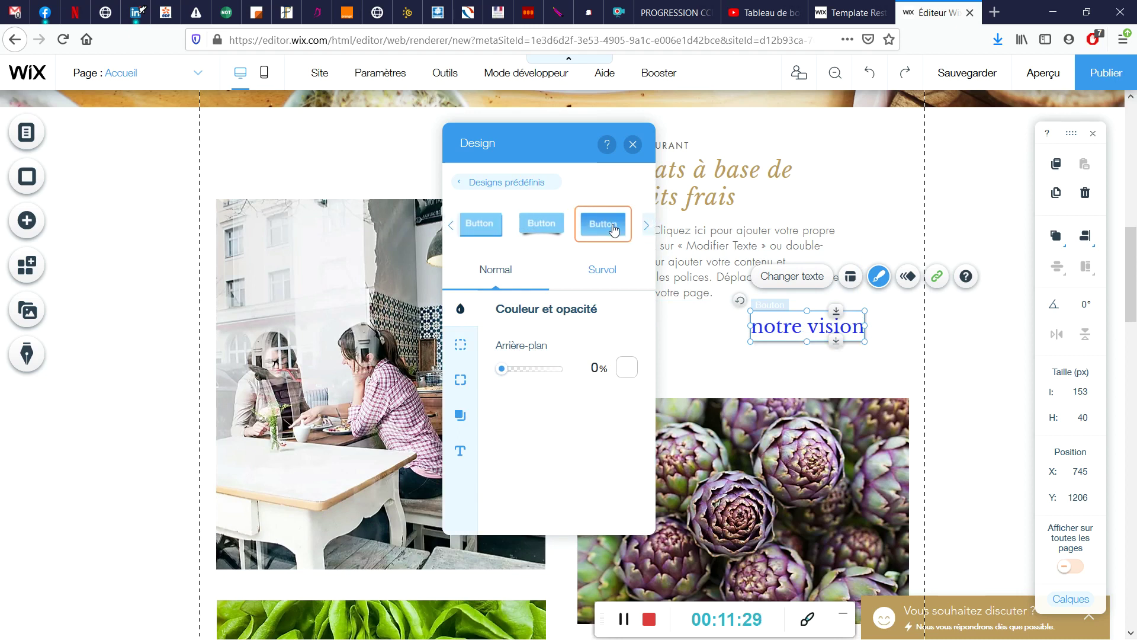
pyautogui.click(646, 226)
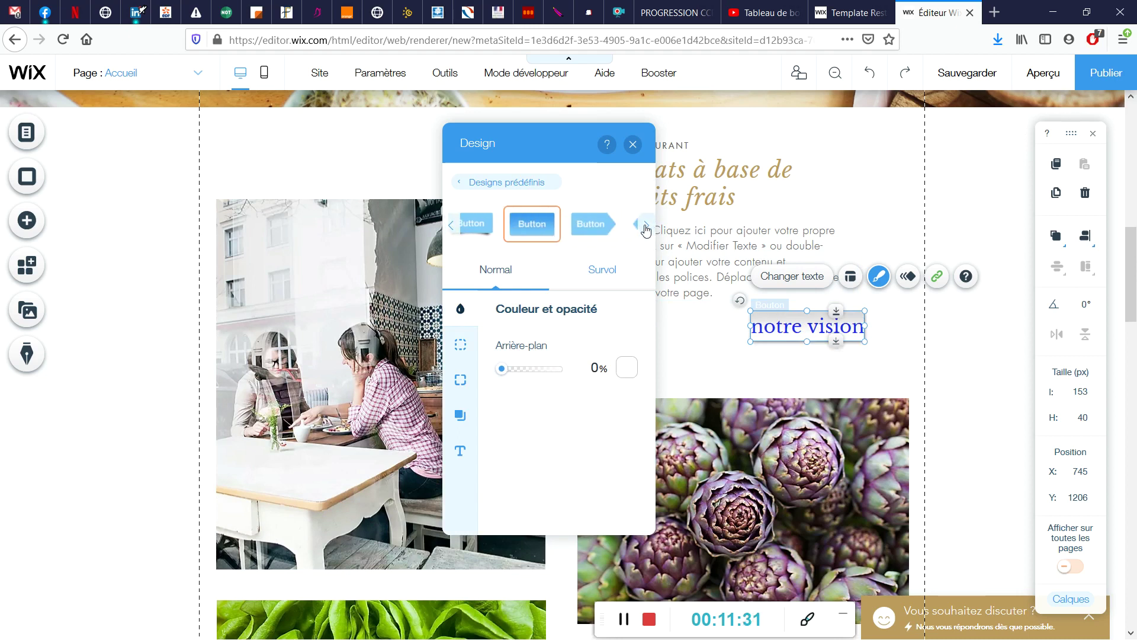
pyautogui.click(592, 223)
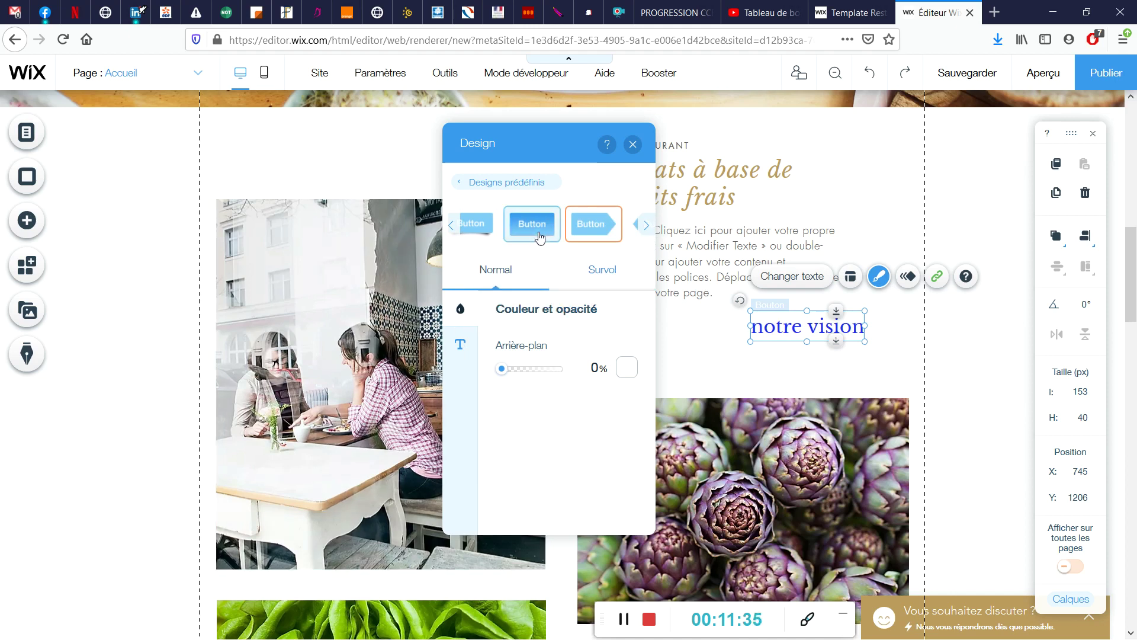
pyautogui.click(461, 225)
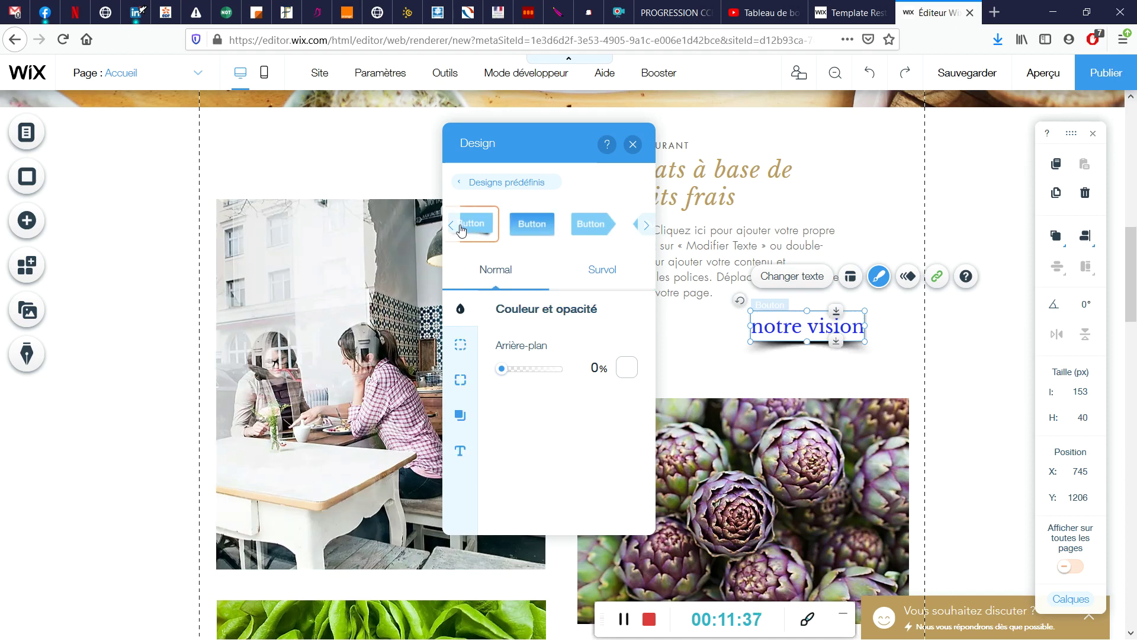
pyautogui.click(453, 229)
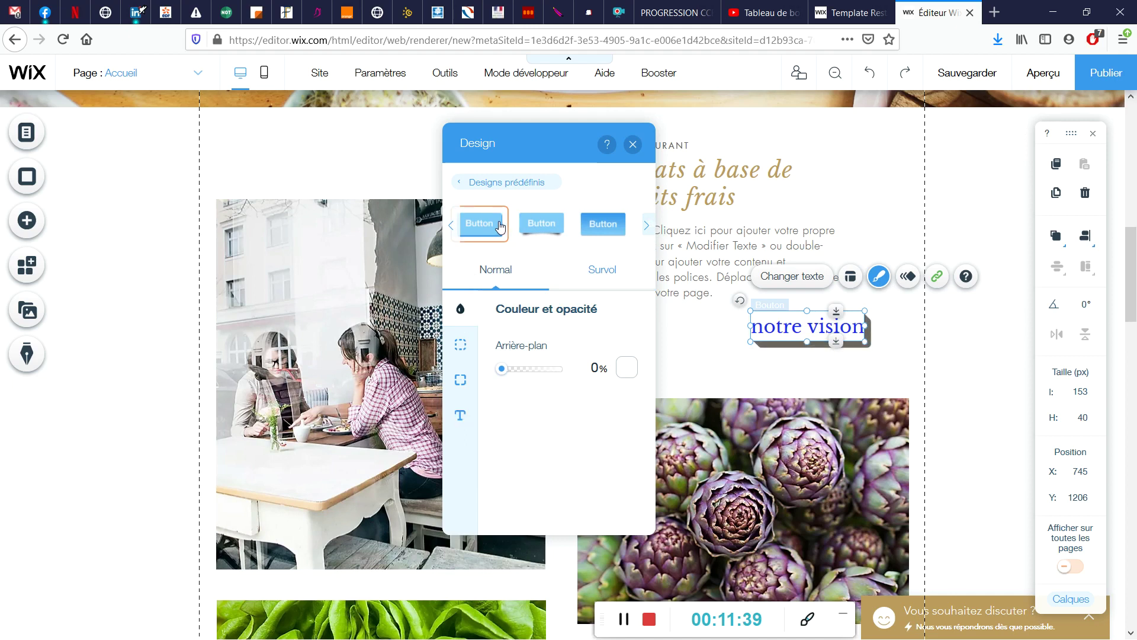
pyautogui.click(452, 230)
pyautogui.click(496, 229)
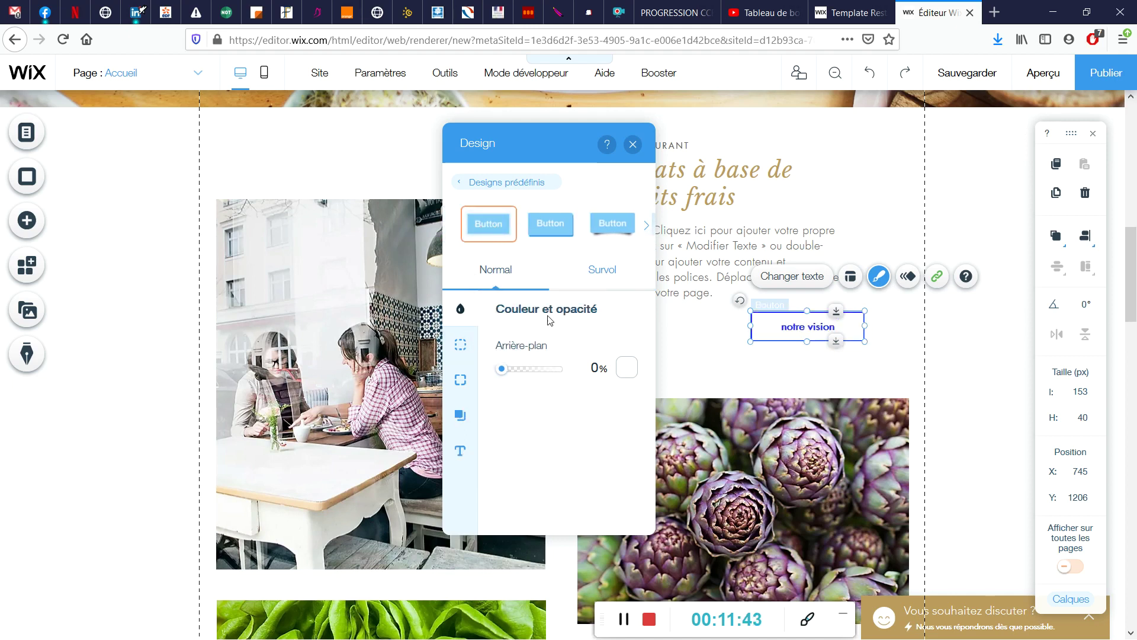
# - Give the notre vision button an orange-red background from the site colours and lower its opacity to a pale tint
pyautogui.click(550, 369)
pyautogui.click(628, 367)
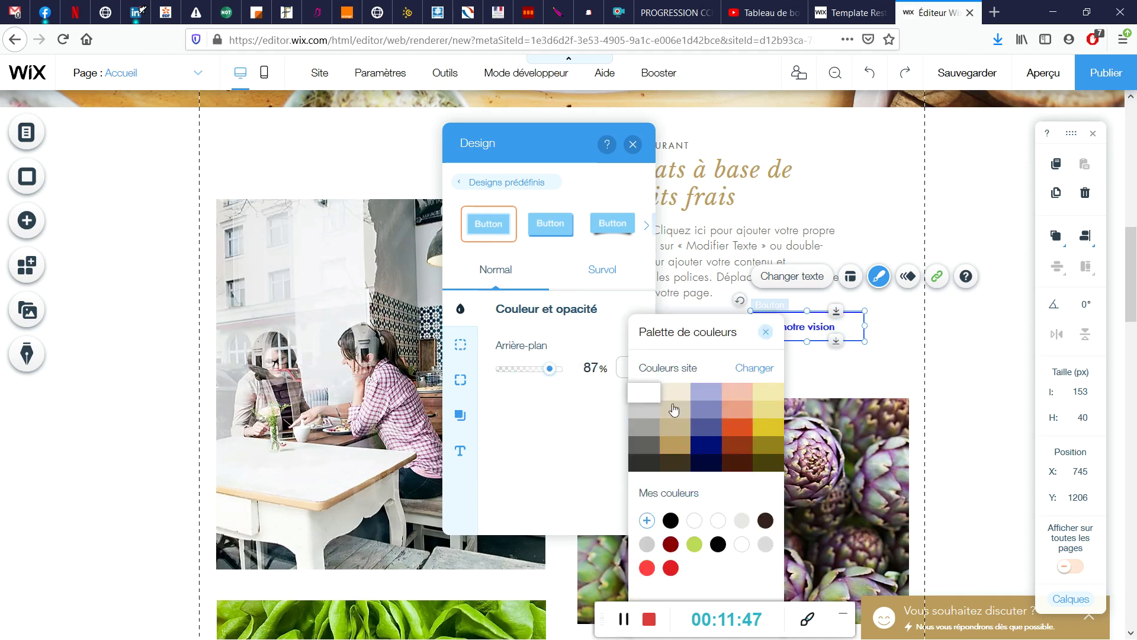
pyautogui.click(736, 432)
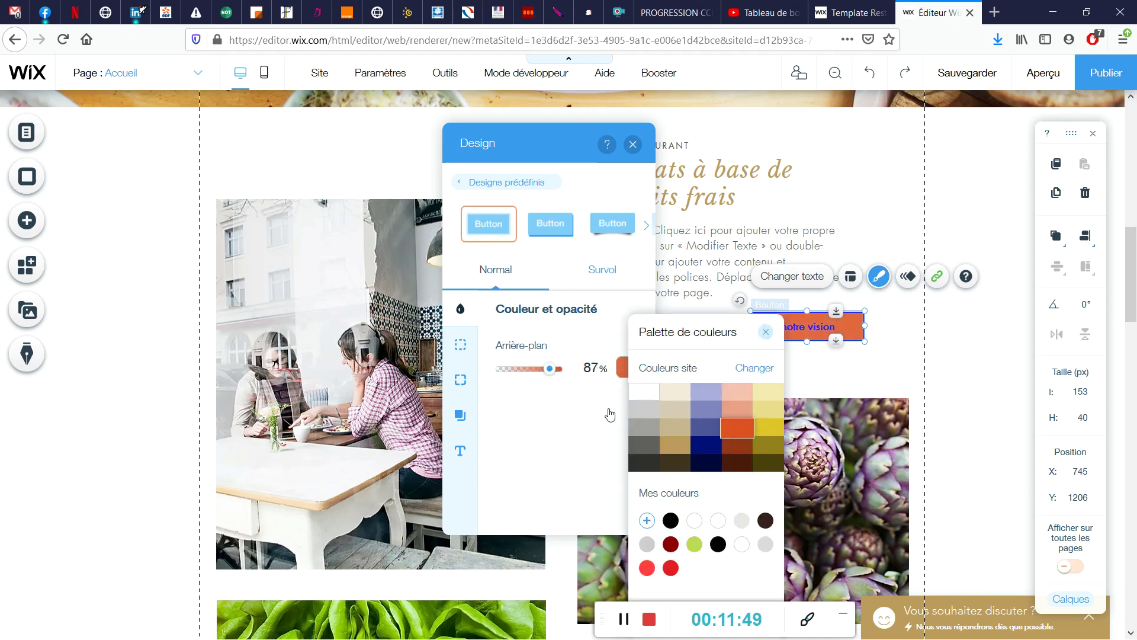
pyautogui.click(536, 402)
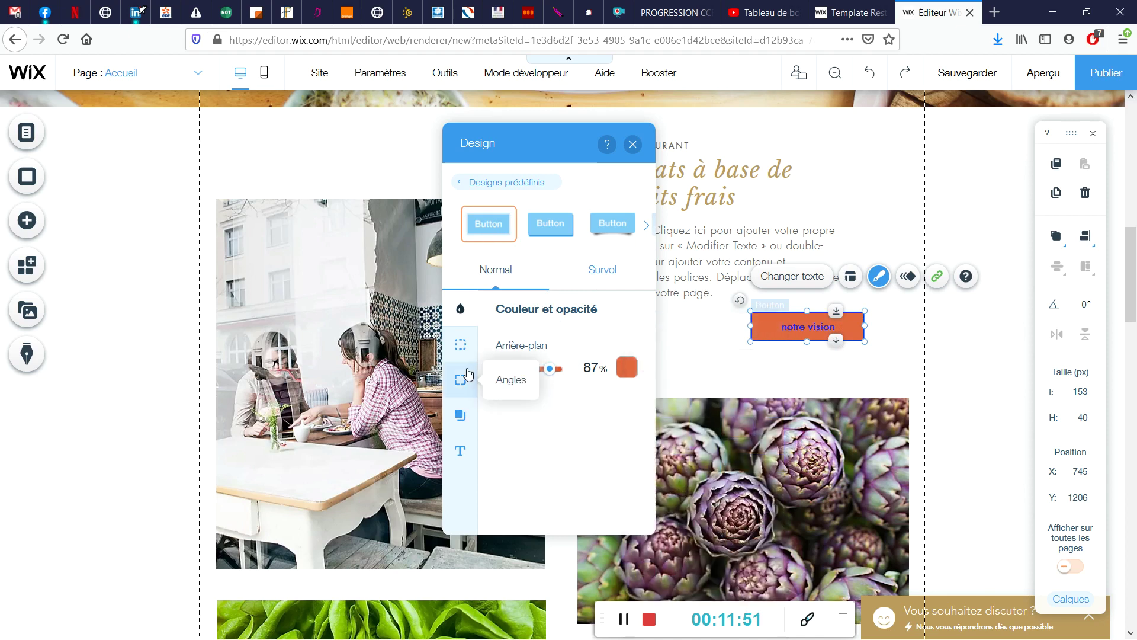
pyautogui.moveTo(548, 372); pyautogui.dragTo(524, 370)
# - Set the button's border width to 4 px and round all four corners with a 10 px radius
pyautogui.click(462, 347)
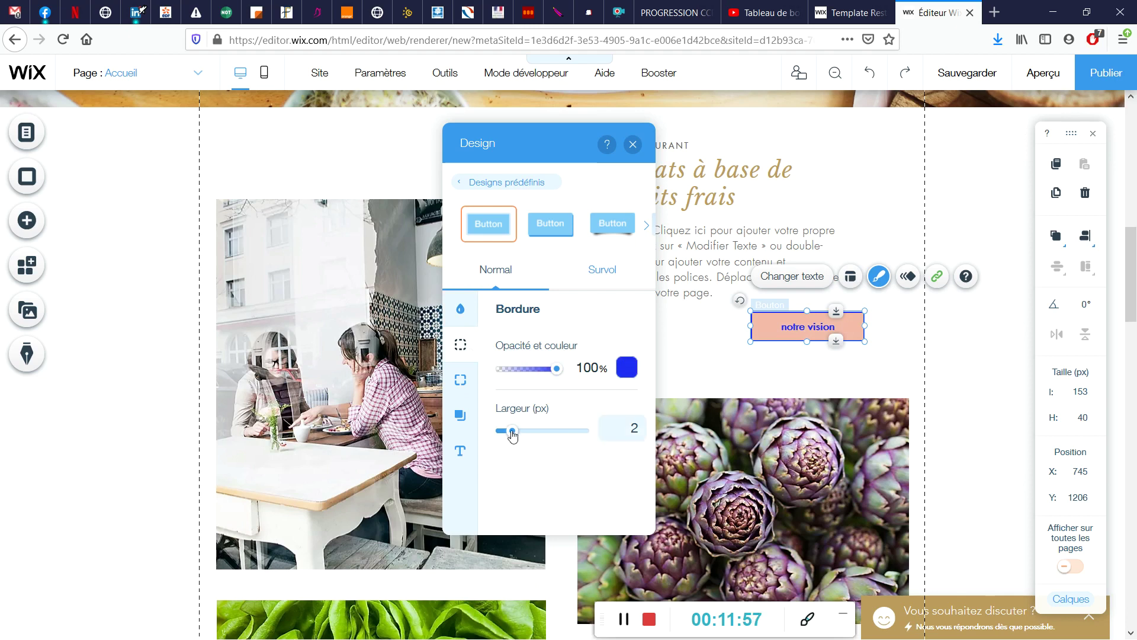
pyautogui.moveTo(512, 435)
pyautogui.mouseDown()
pyautogui.moveTo(564, 437)
pyautogui.moveTo(525, 438)
pyautogui.mouseUp()
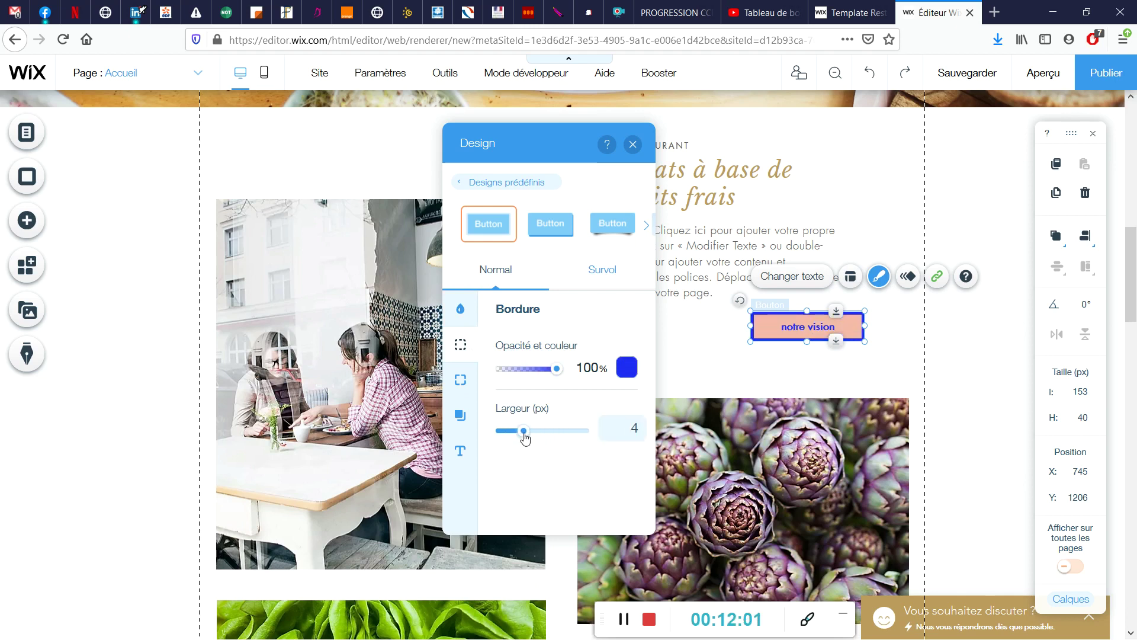
pyautogui.click(462, 384)
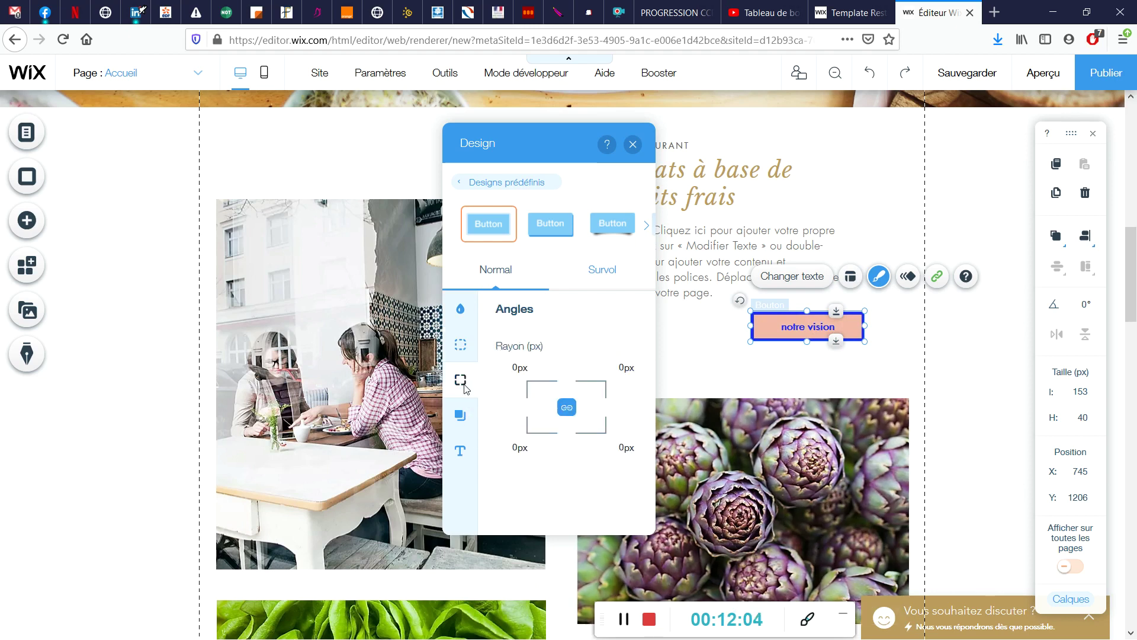
pyautogui.click(512, 368)
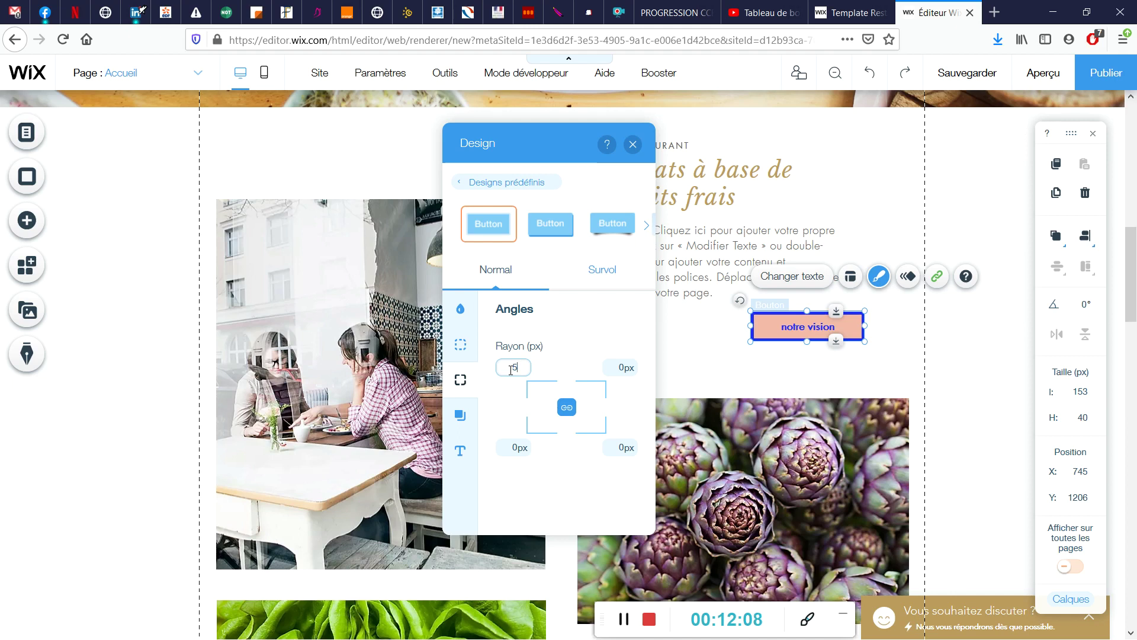
pyautogui.press('Return')
pyautogui.press('Return')
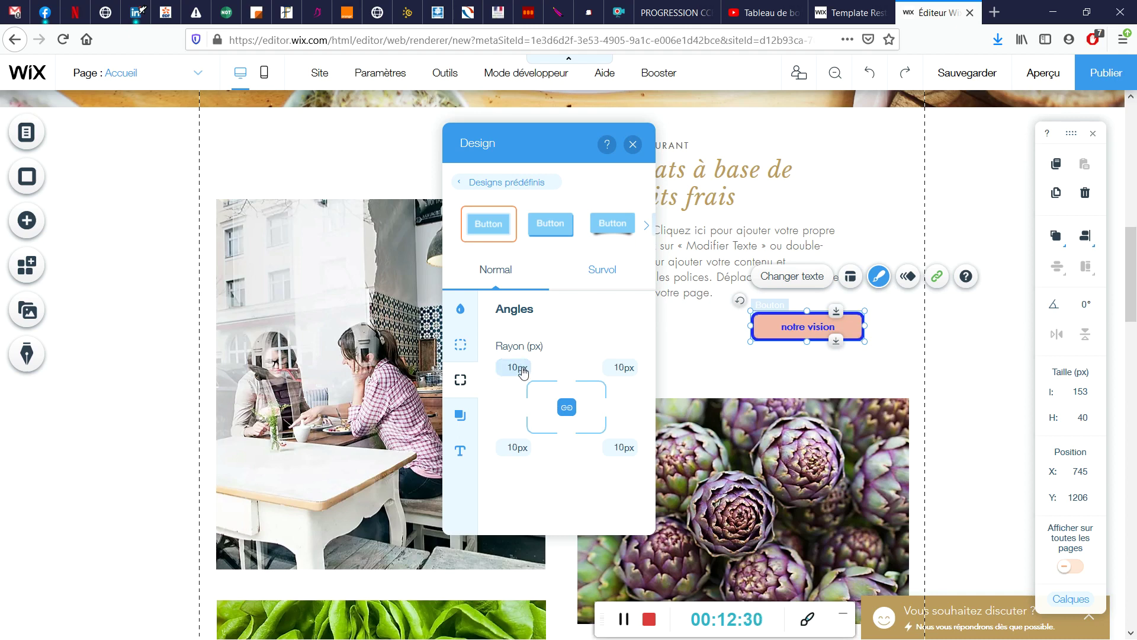
# - Enable the button's shadow, adjust its angle and review the remaining shadow settings
pyautogui.click(465, 418)
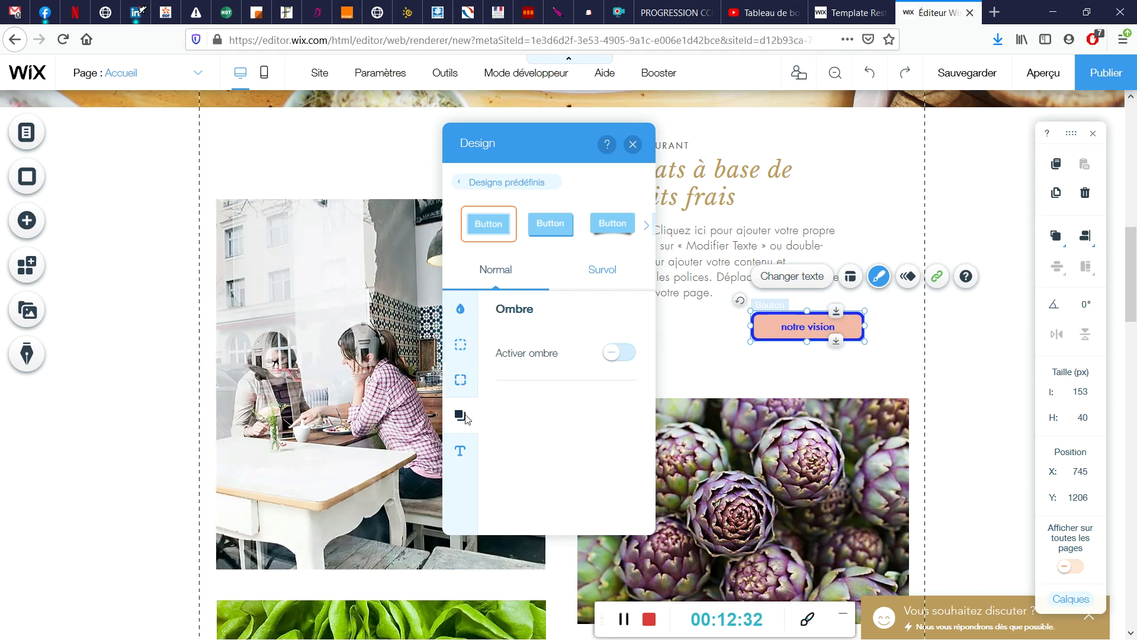
pyautogui.click(614, 354)
pyautogui.click(612, 355)
pyautogui.click(612, 353)
pyautogui.moveTo(561, 430); pyautogui.dragTo(528, 456)
pyautogui.scroll(-3, 491, 450)
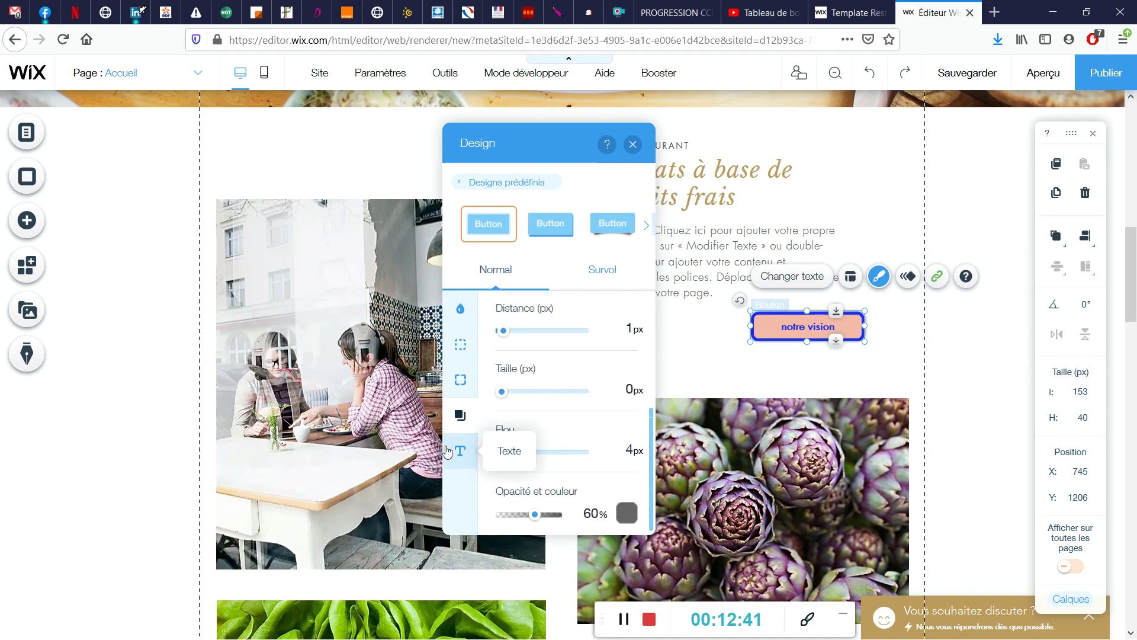
# - Change the button text's font to Georgia, then close the design settings and deselect the button
pyautogui.click(457, 448)
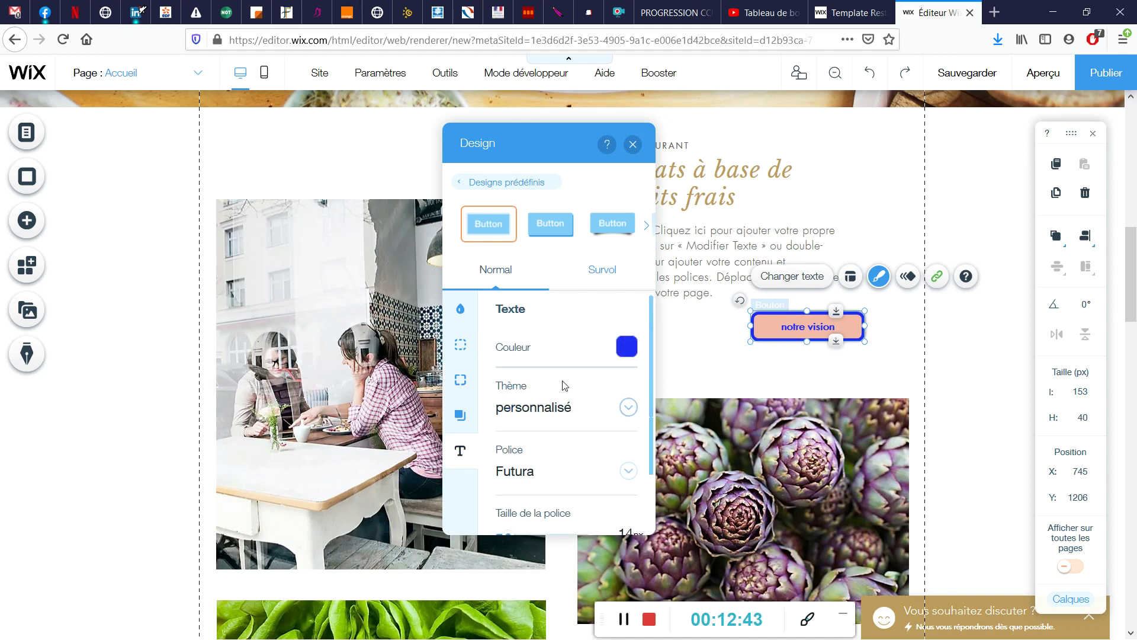
pyautogui.scroll(-2, 594, 419)
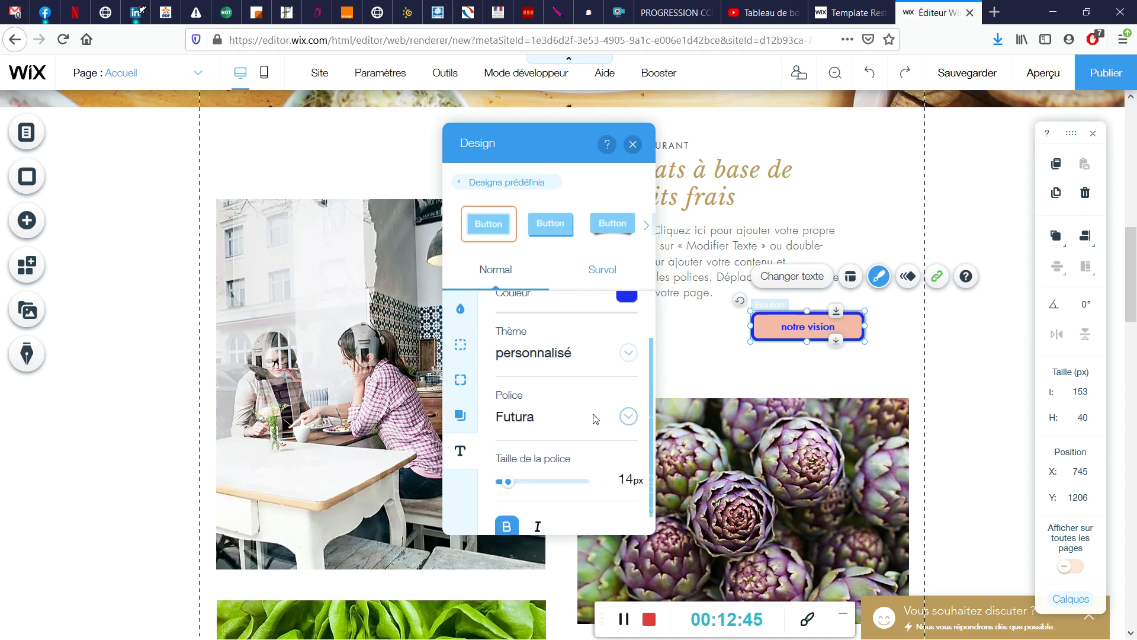
pyautogui.scroll(-1, 553, 486)
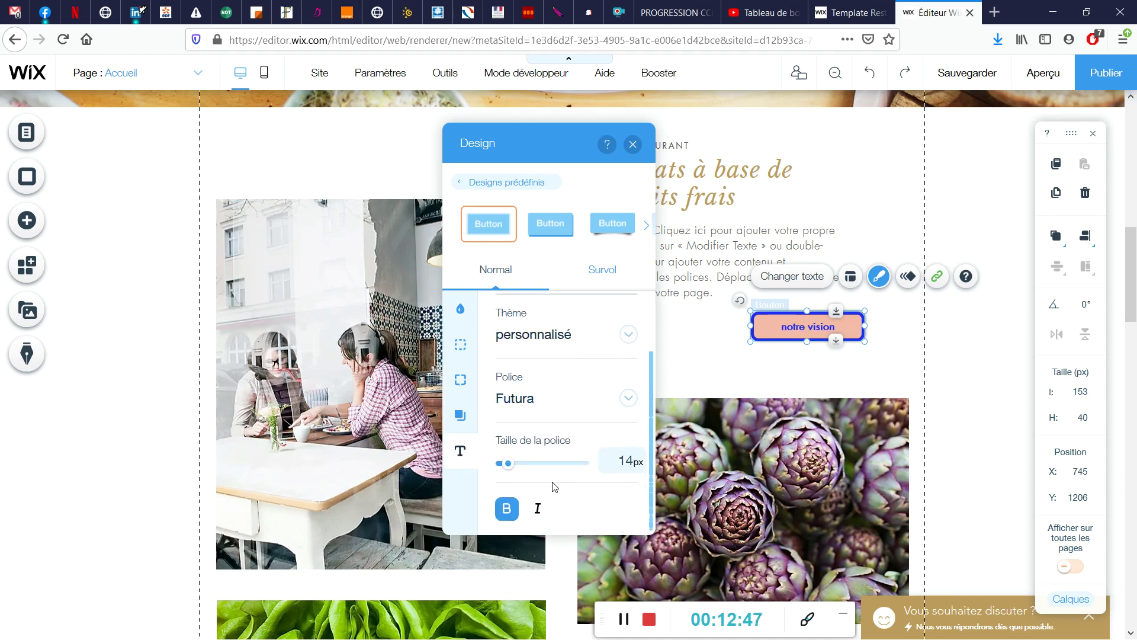
pyautogui.click(537, 401)
pyautogui.click(514, 552)
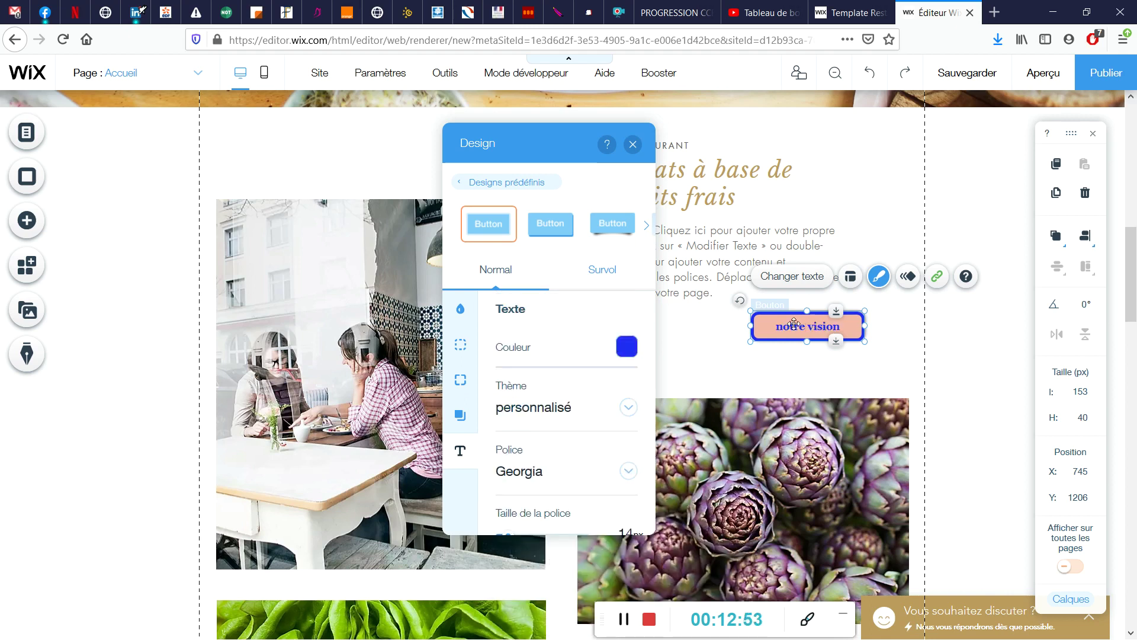
pyautogui.click(633, 144)
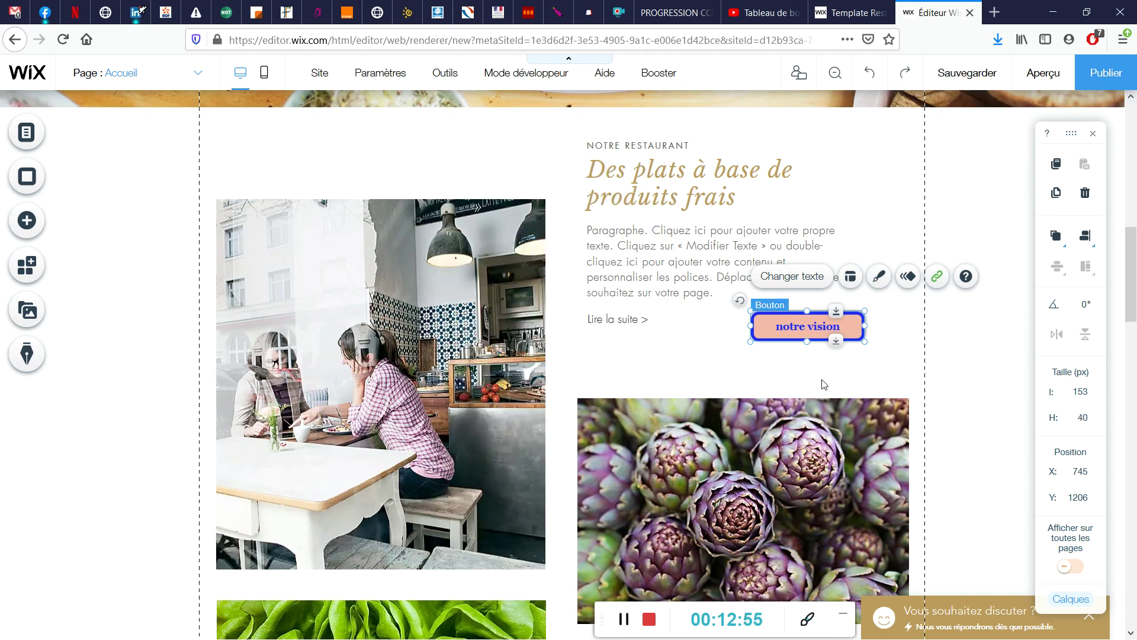
pyautogui.click(904, 351)
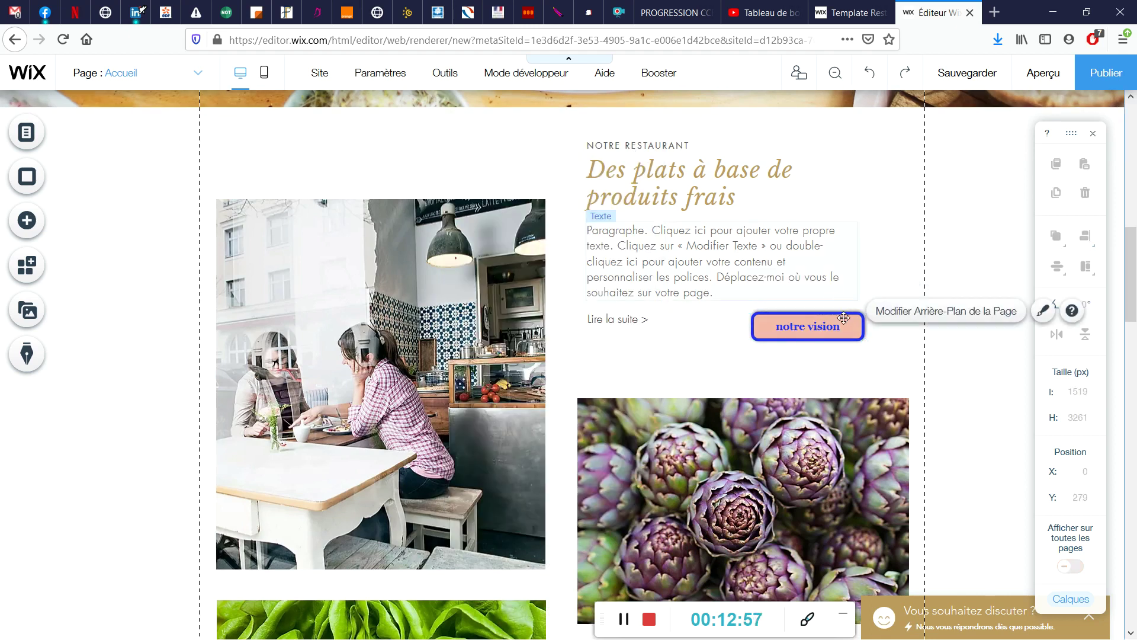
# - Replace the food photo behind the home page's large band with the blurred coloured lights image from the suggested backgrounds
pyautogui.scroll(8, 624, 224)
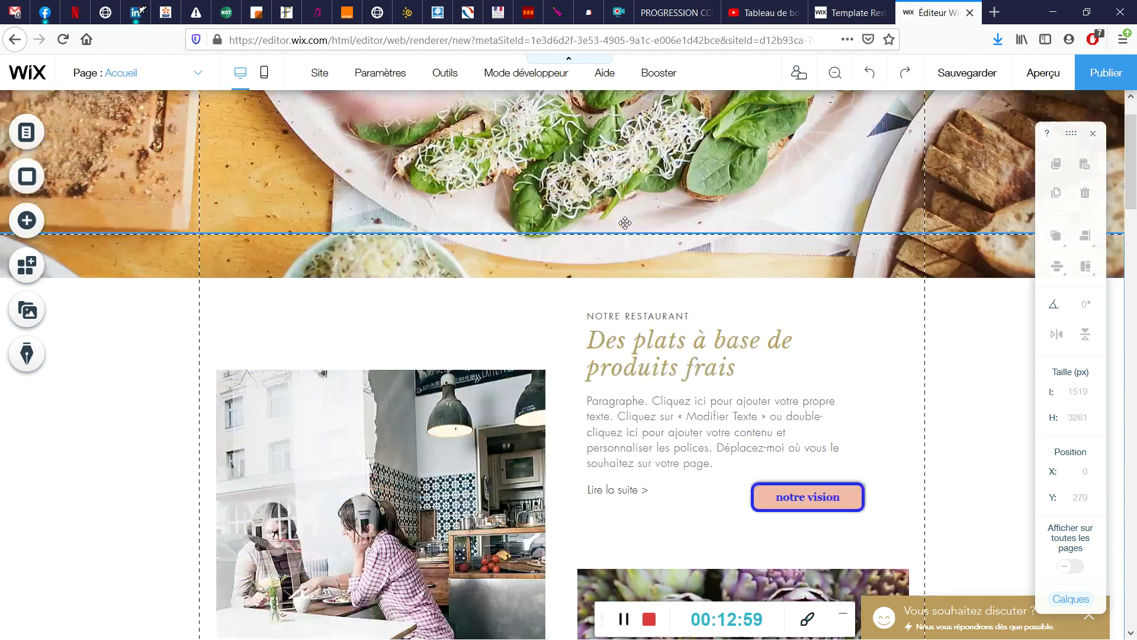
pyautogui.scroll(-3, 622, 230)
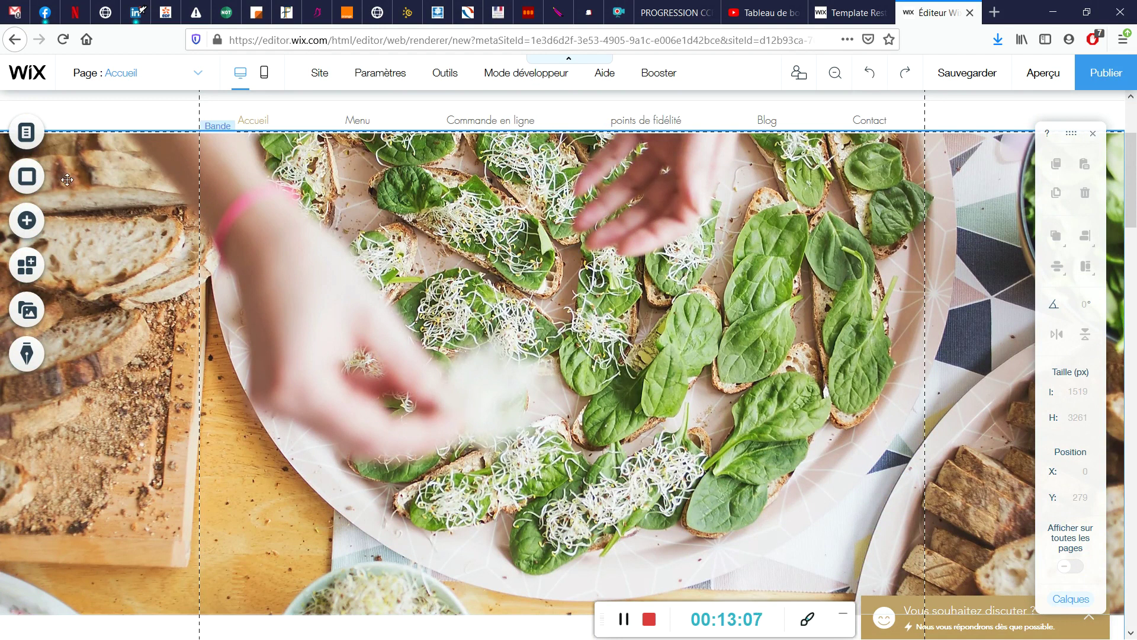
pyautogui.click(600, 406)
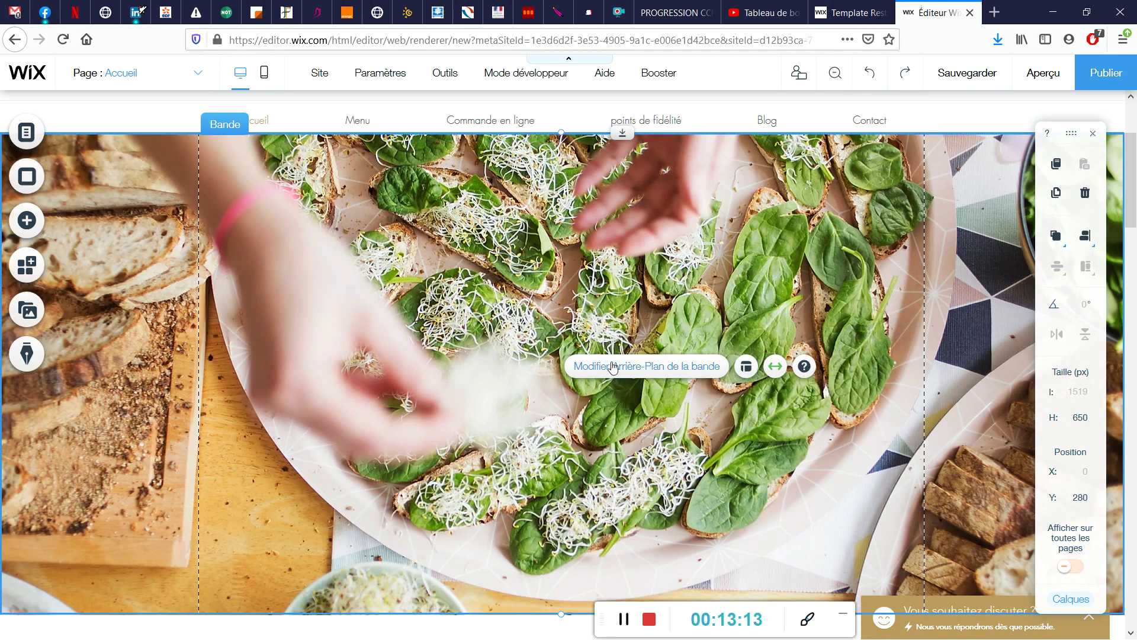
pyautogui.click(700, 376)
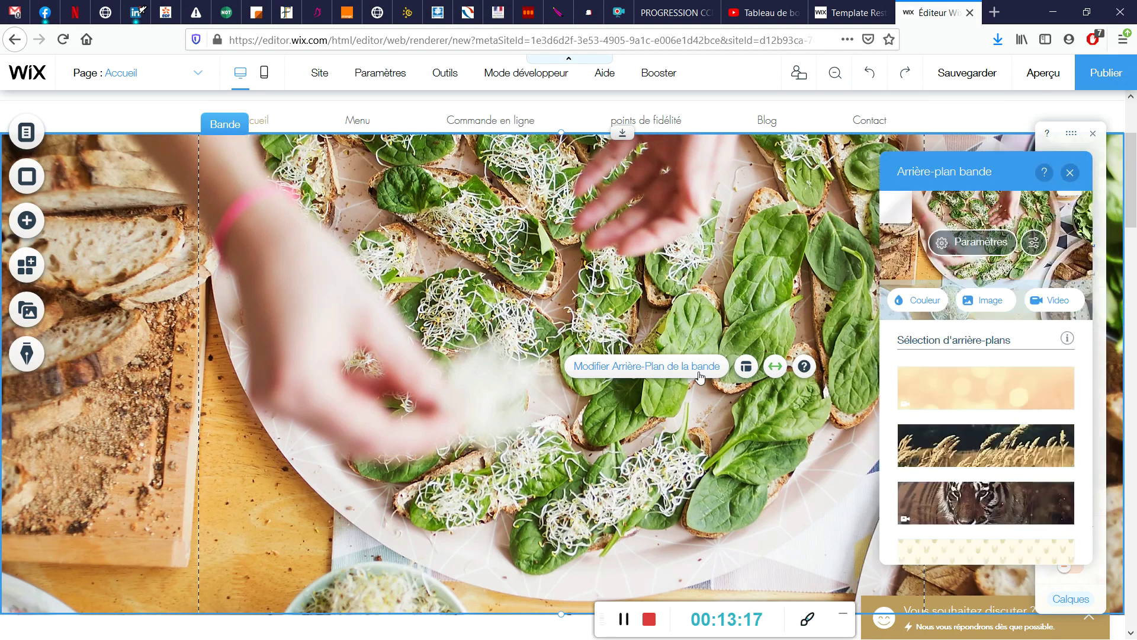
pyautogui.scroll(-5, 979, 373)
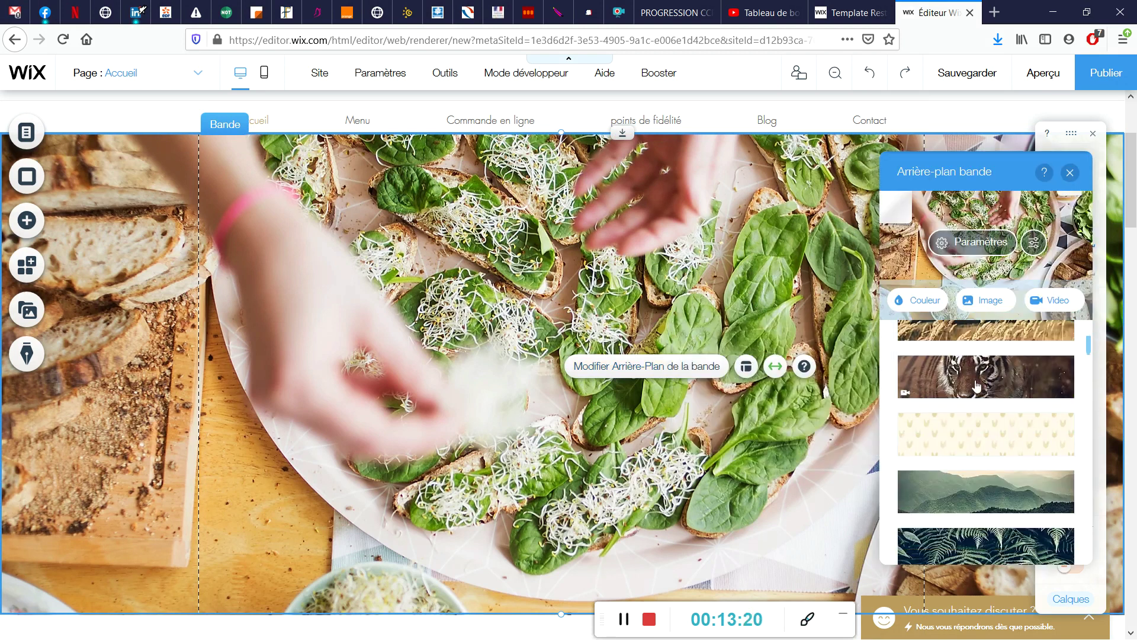
pyautogui.scroll(-6, 977, 386)
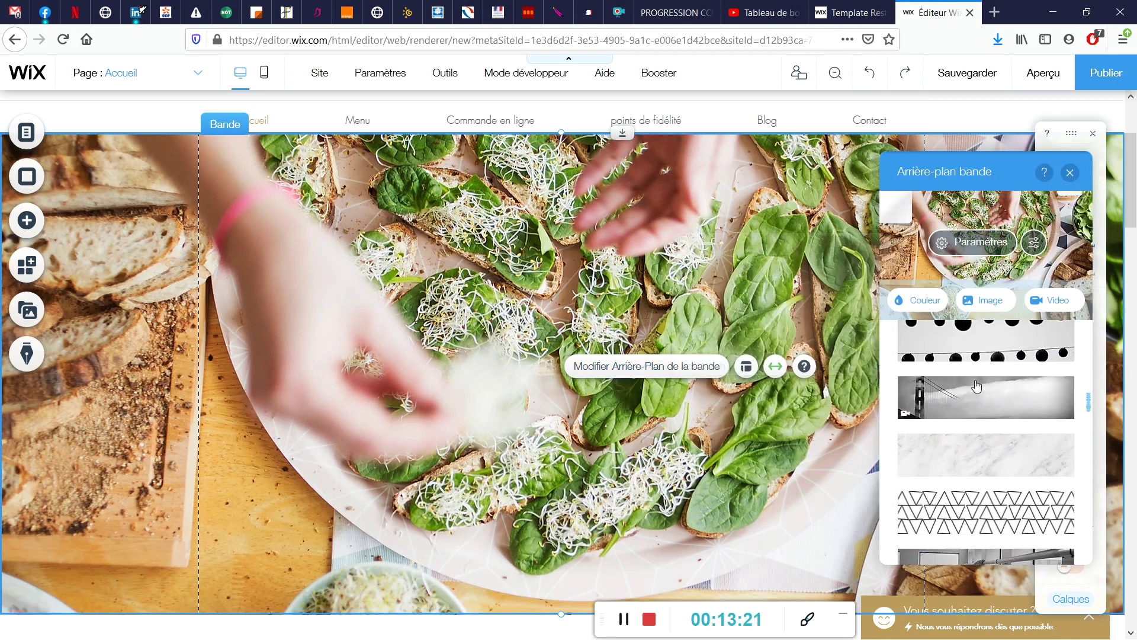
pyautogui.scroll(-5, 976, 386)
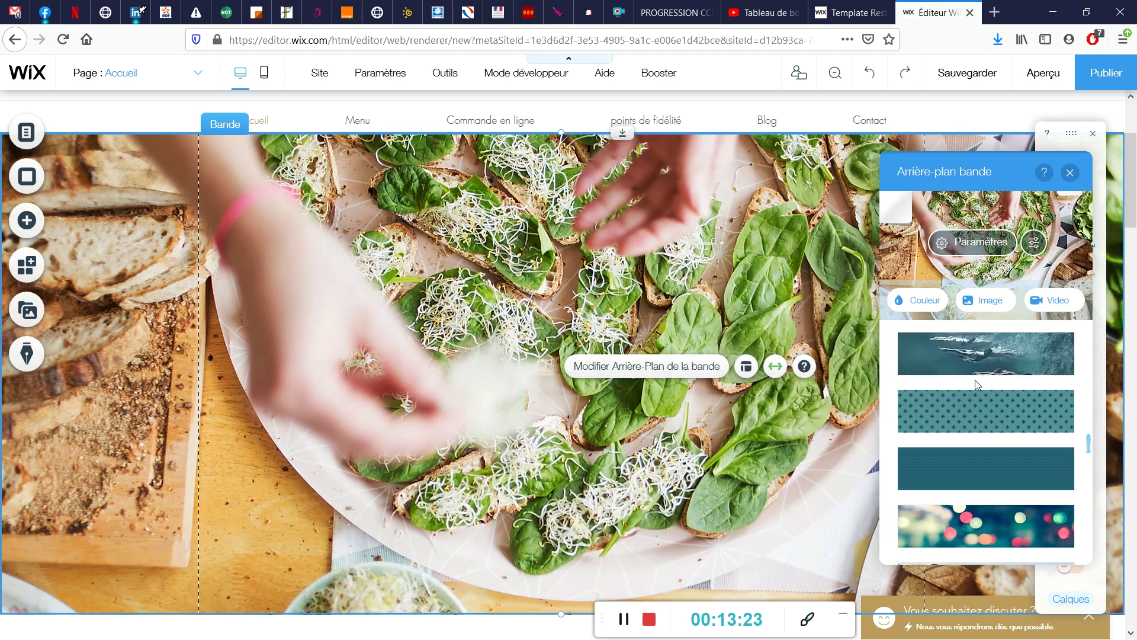
pyautogui.click(974, 428)
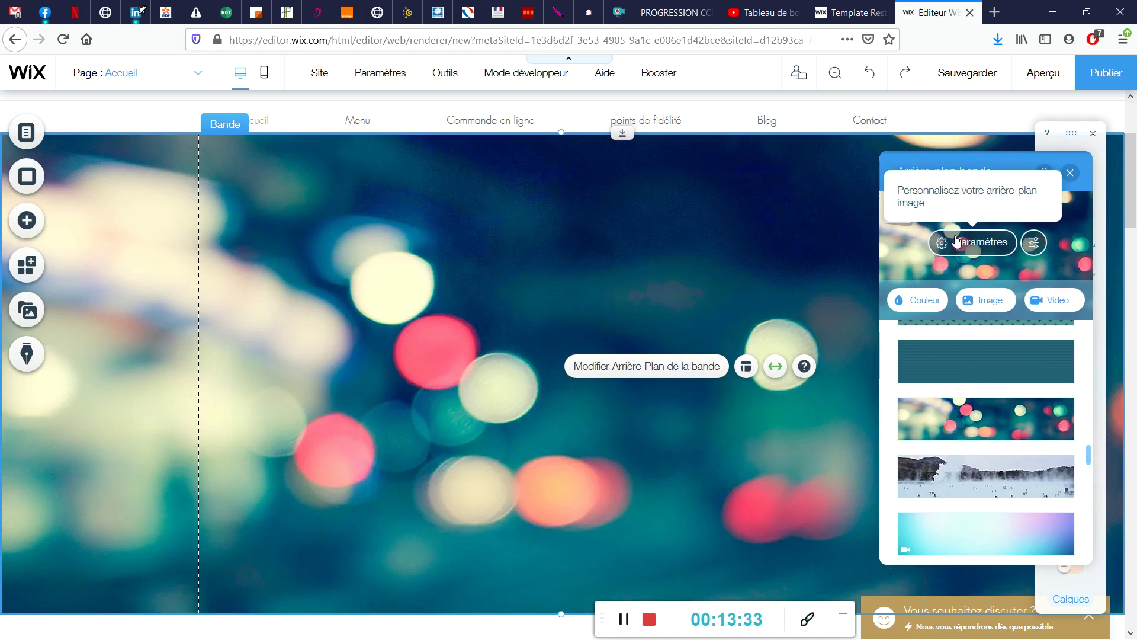
# - Set the band background image's opacity to 68% in its image settings
pyautogui.click(978, 255)
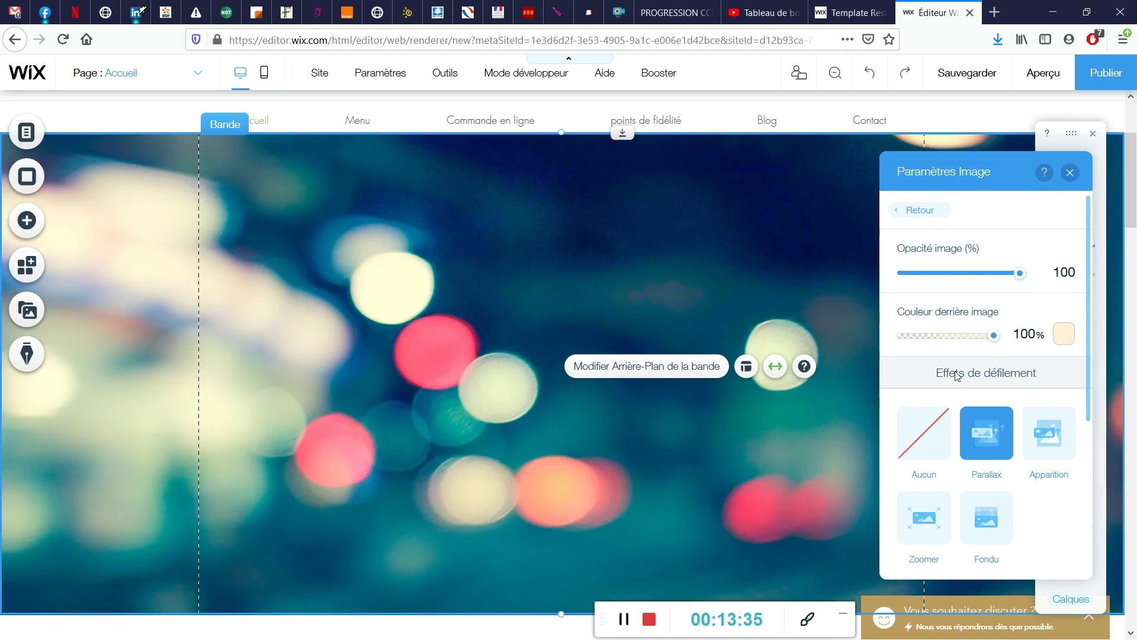
pyautogui.moveTo(991, 277)
pyautogui.mouseDown()
pyautogui.moveTo(928, 275)
pyautogui.moveTo(981, 274)
pyautogui.mouseUp()
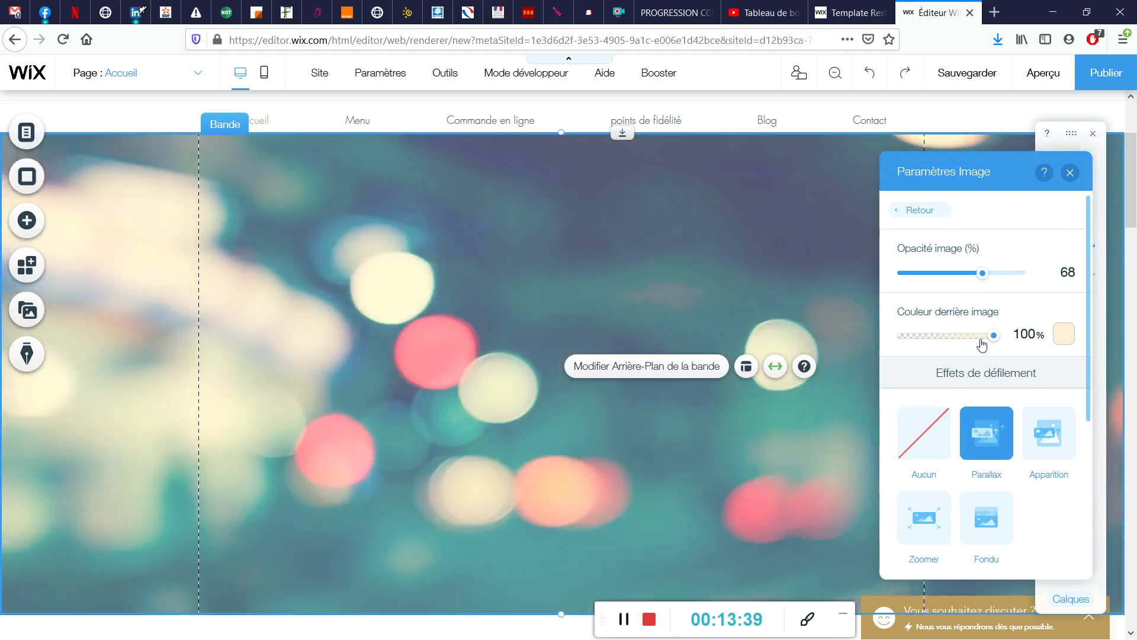
# - Set the colour behind the band's background image to orange #DE5021 at 100% opacity
pyautogui.moveTo(994, 336)
pyautogui.mouseDown()
pyautogui.moveTo(937, 337)
pyautogui.moveTo(1015, 336)
pyautogui.mouseUp()
pyautogui.click(1066, 342)
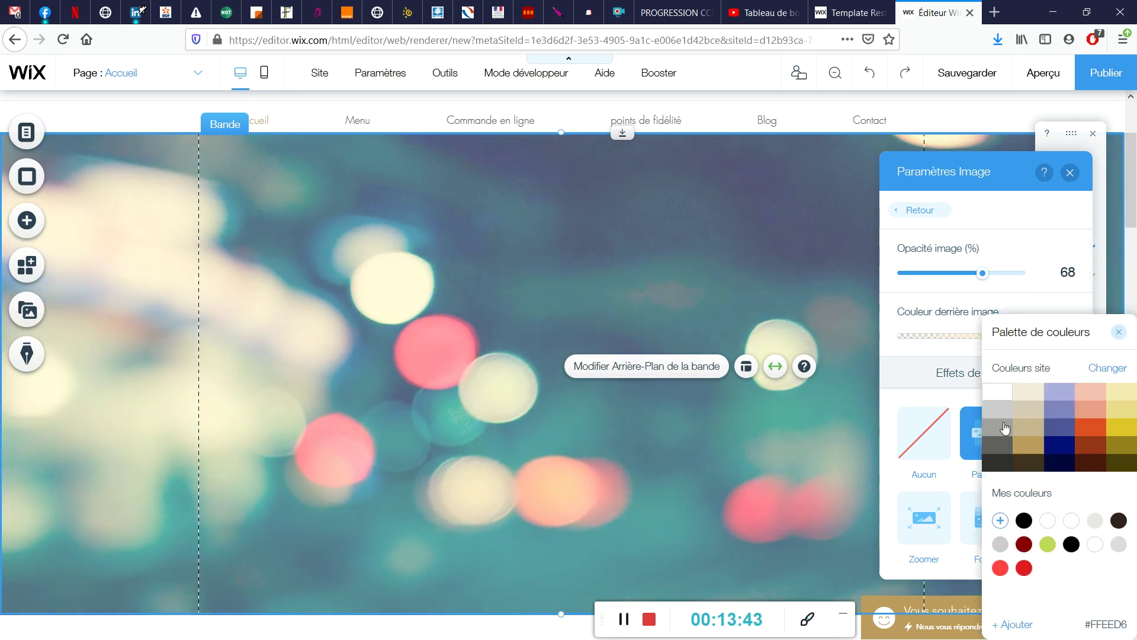
pyautogui.click(1085, 432)
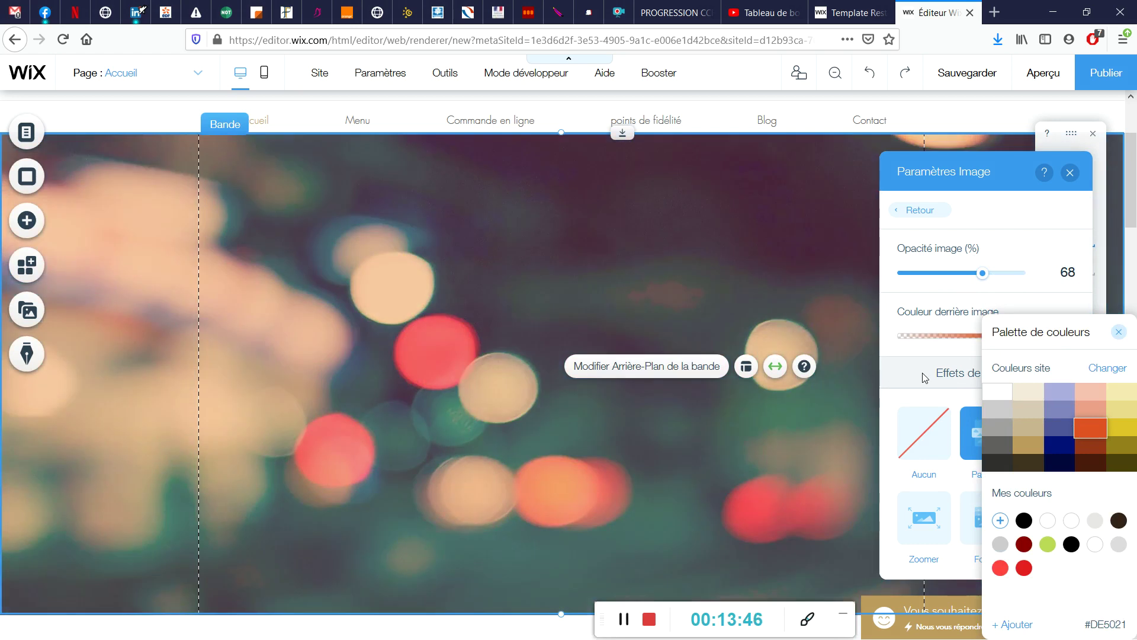
pyautogui.click(925, 377)
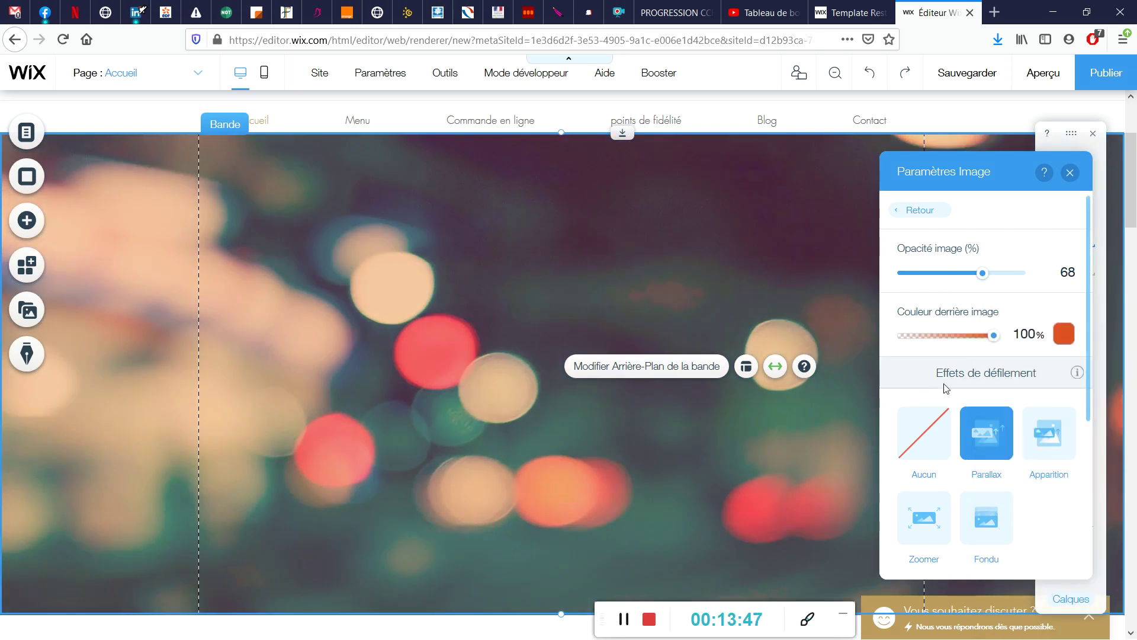
# - Try the Apparition scroll effect, set the band background to Zoomer instead, and close the image settings
pyautogui.scroll(-2, 942, 385)
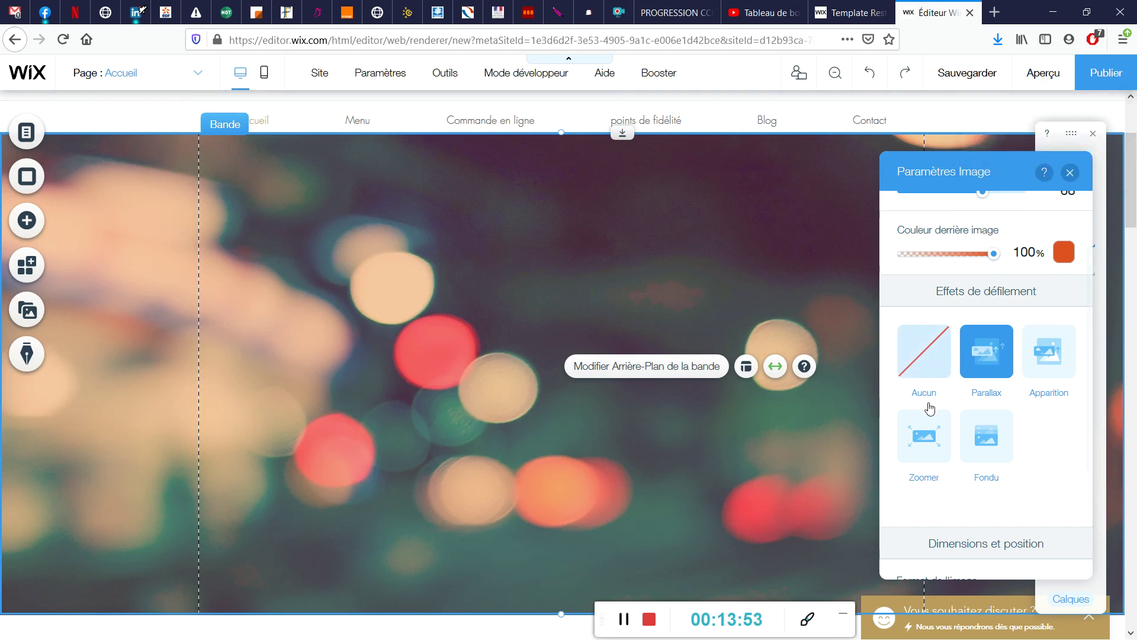
pyautogui.click(1054, 363)
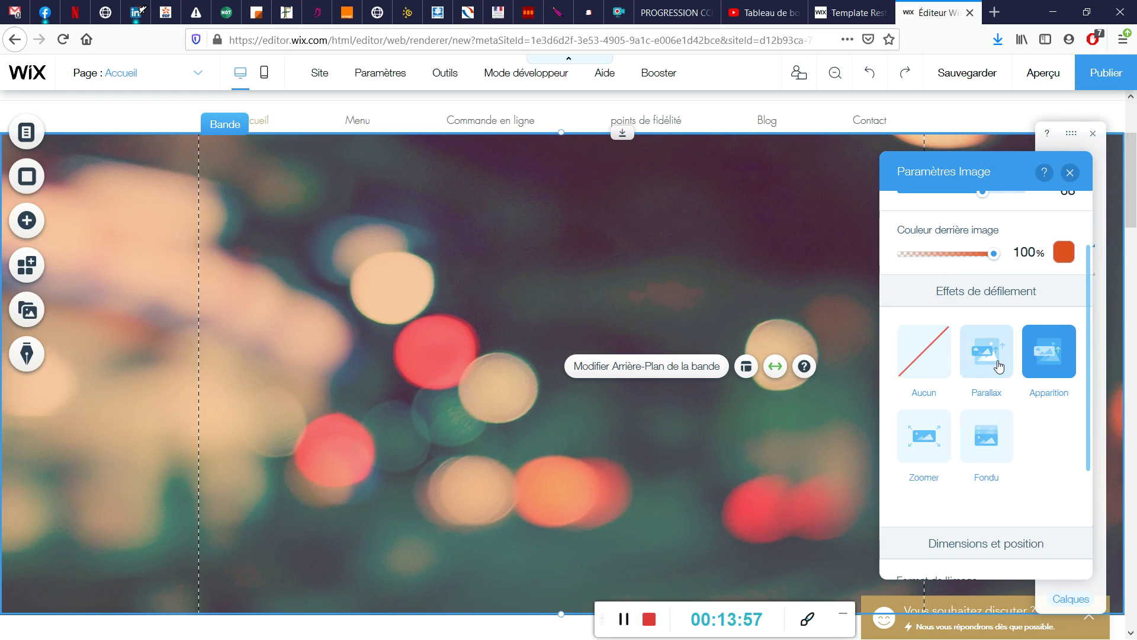
pyautogui.click(928, 437)
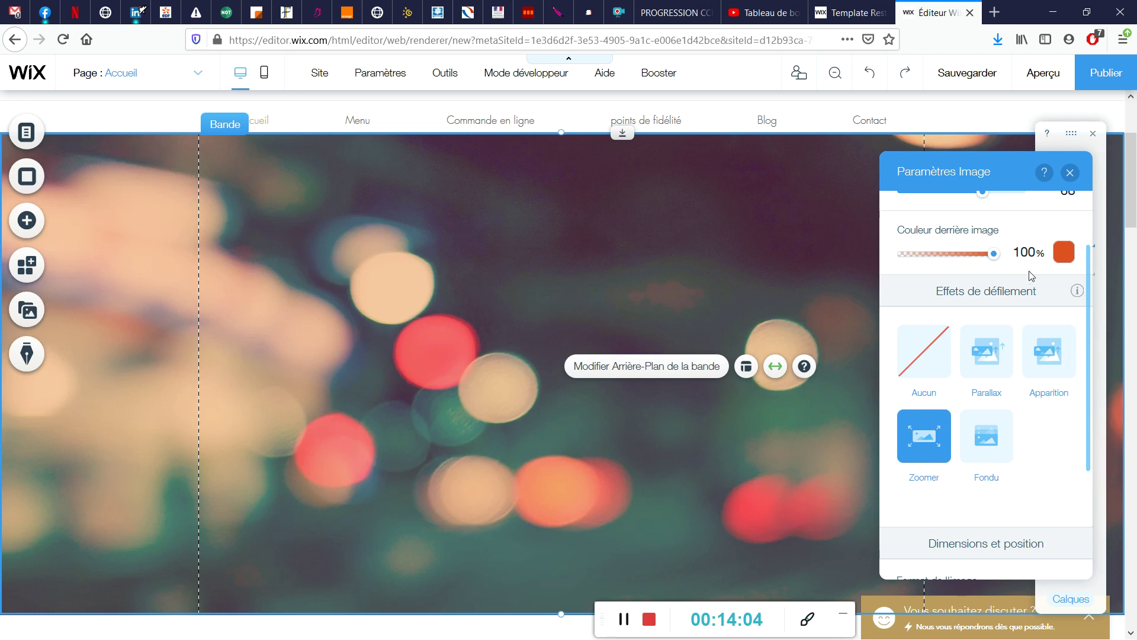
pyautogui.click(1070, 173)
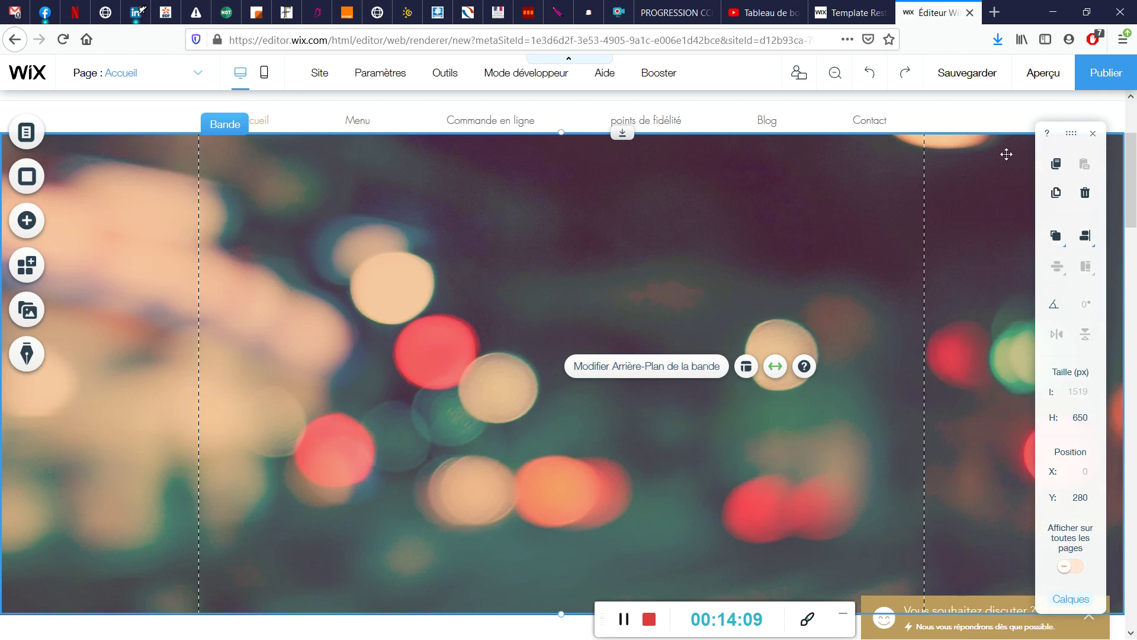
# - Preview the site and examine how the band's background image behaves while scrolling the home page
pyautogui.click(1050, 77)
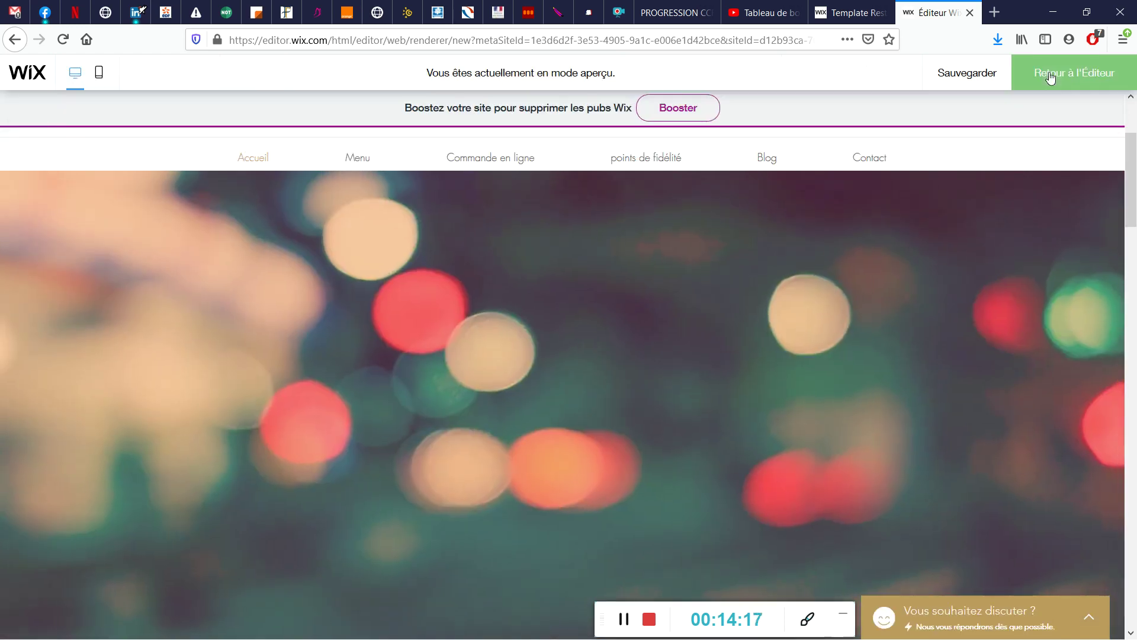
pyautogui.scroll(-5, 639, 326)
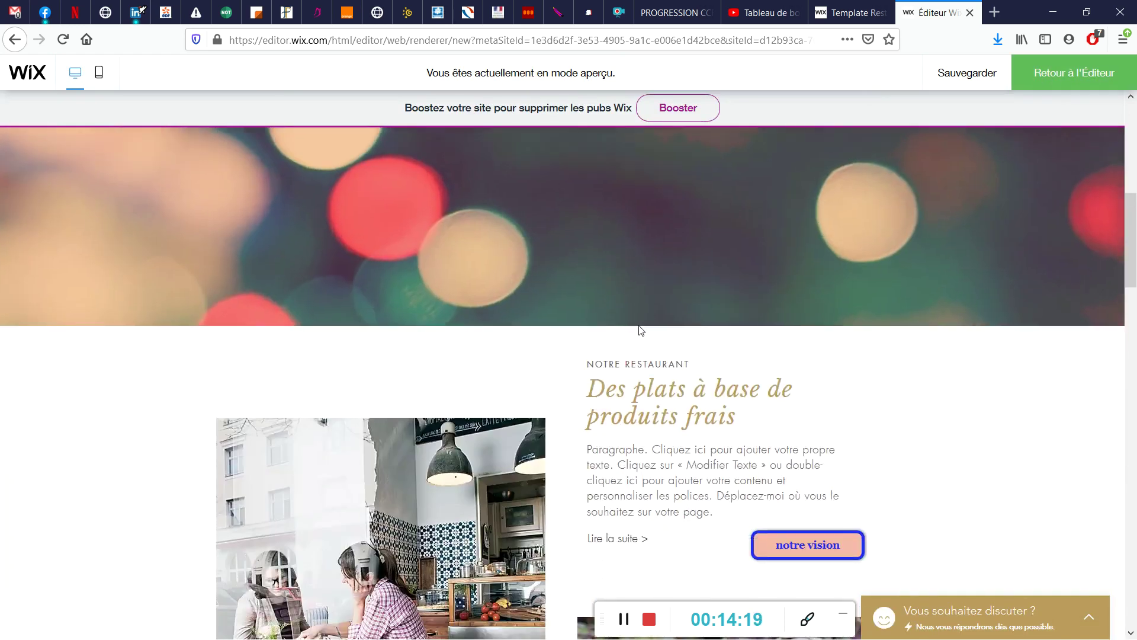
pyautogui.scroll(5, 638, 330)
pyautogui.scroll(-7, 640, 329)
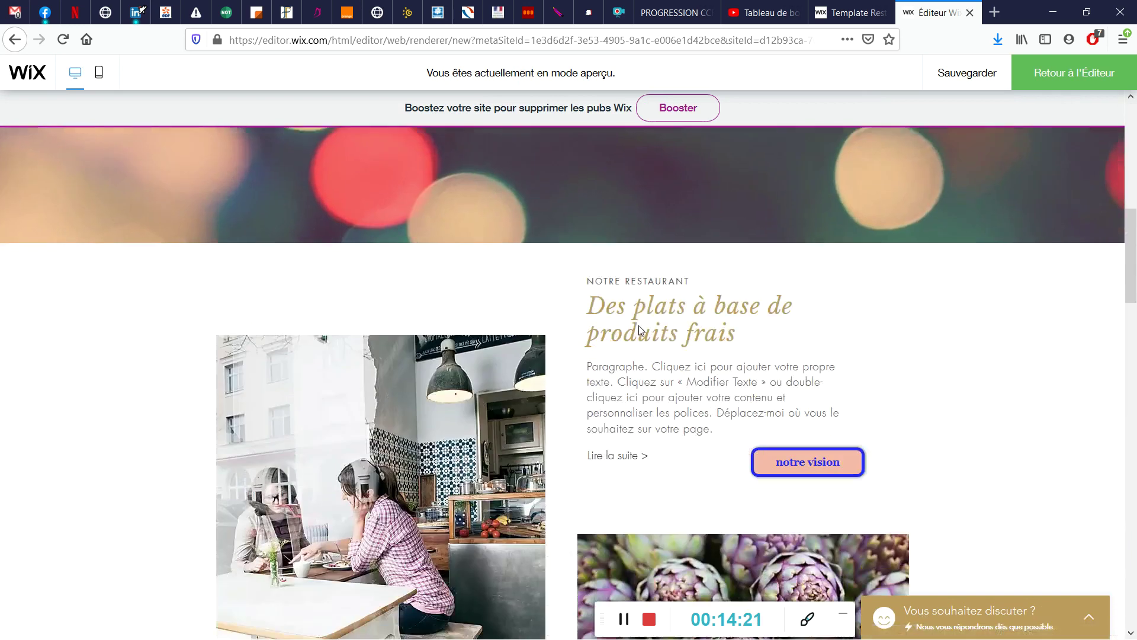
pyautogui.scroll(5, 639, 328)
pyautogui.scroll(-5, 639, 328)
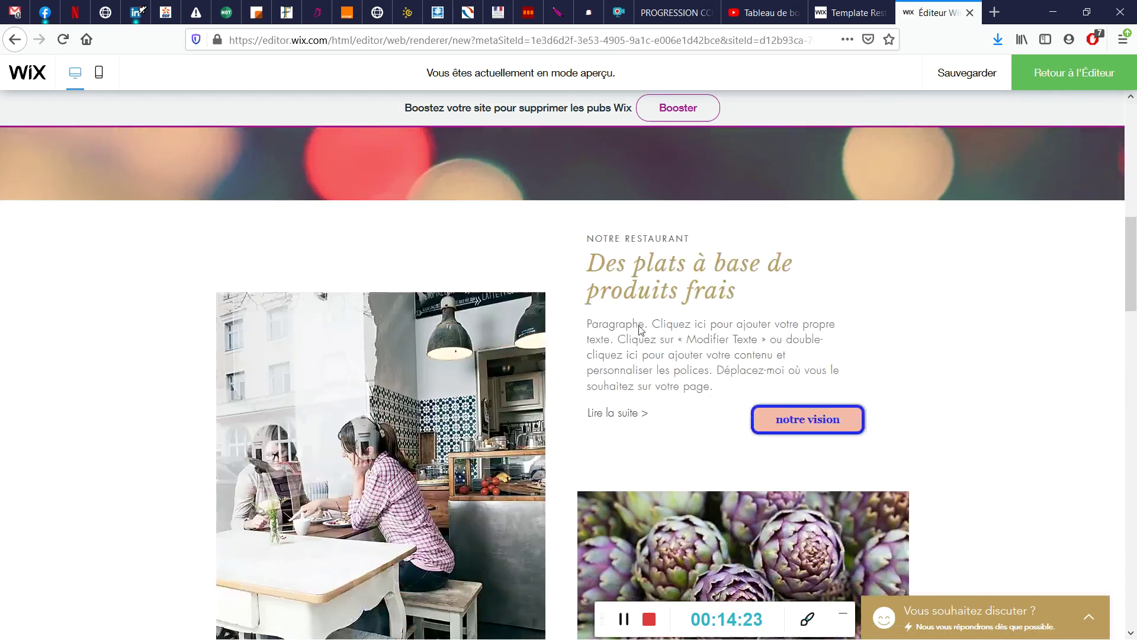
pyautogui.scroll(5, 638, 326)
pyautogui.scroll(-6, 639, 325)
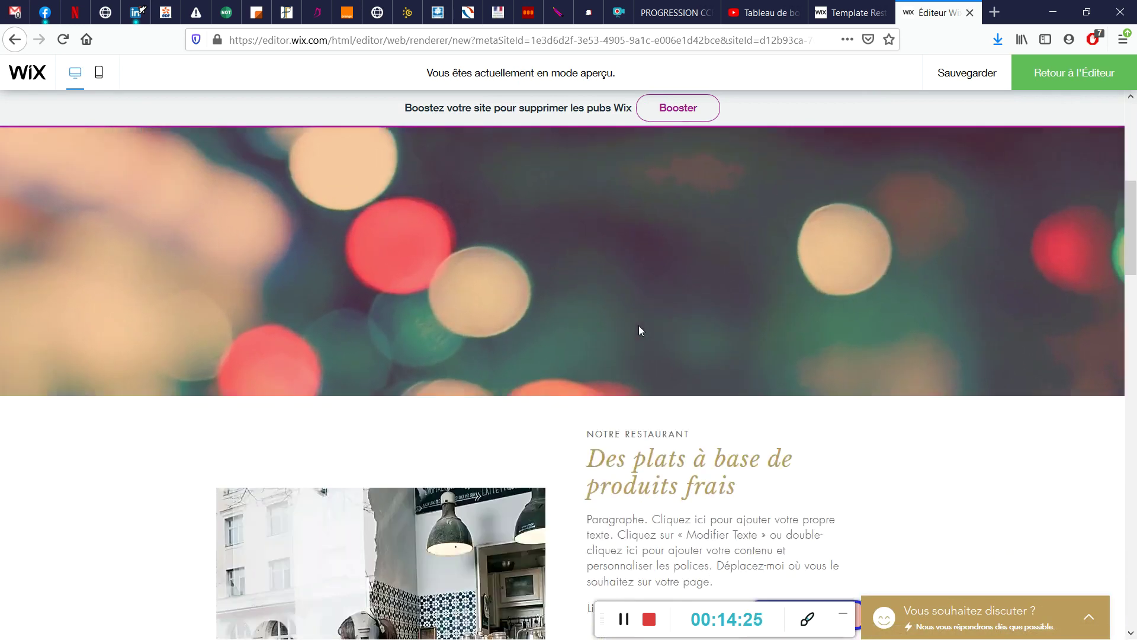
pyautogui.scroll(-1, 639, 327)
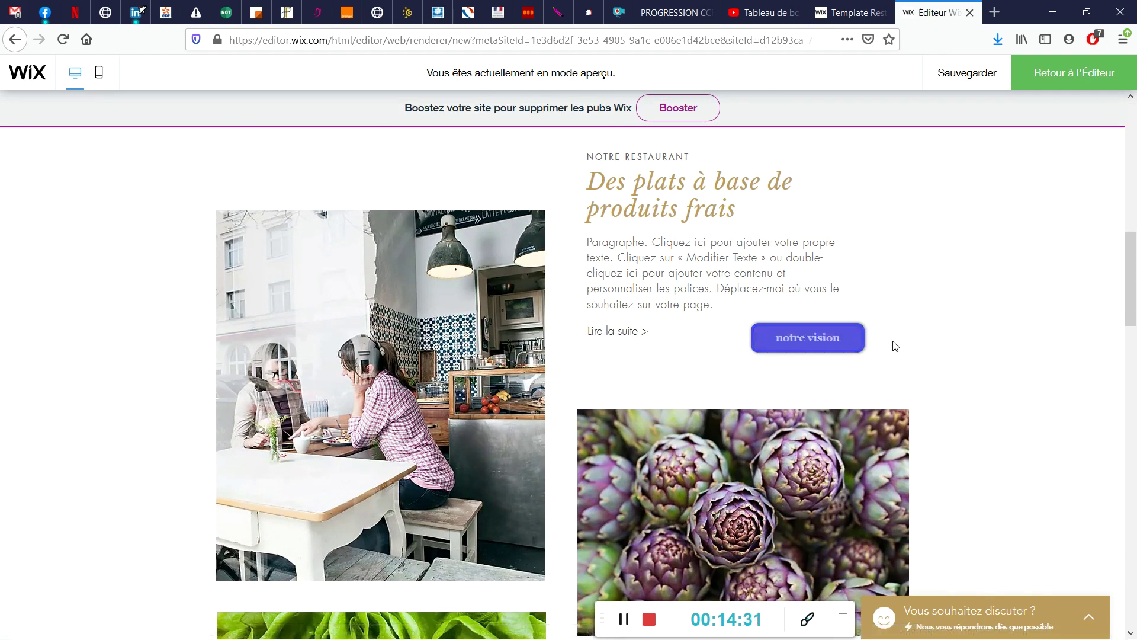
# - Test the "notre vision" button's link in the preview, review the page it leads to, and return to the editor
pyautogui.click(794, 346)
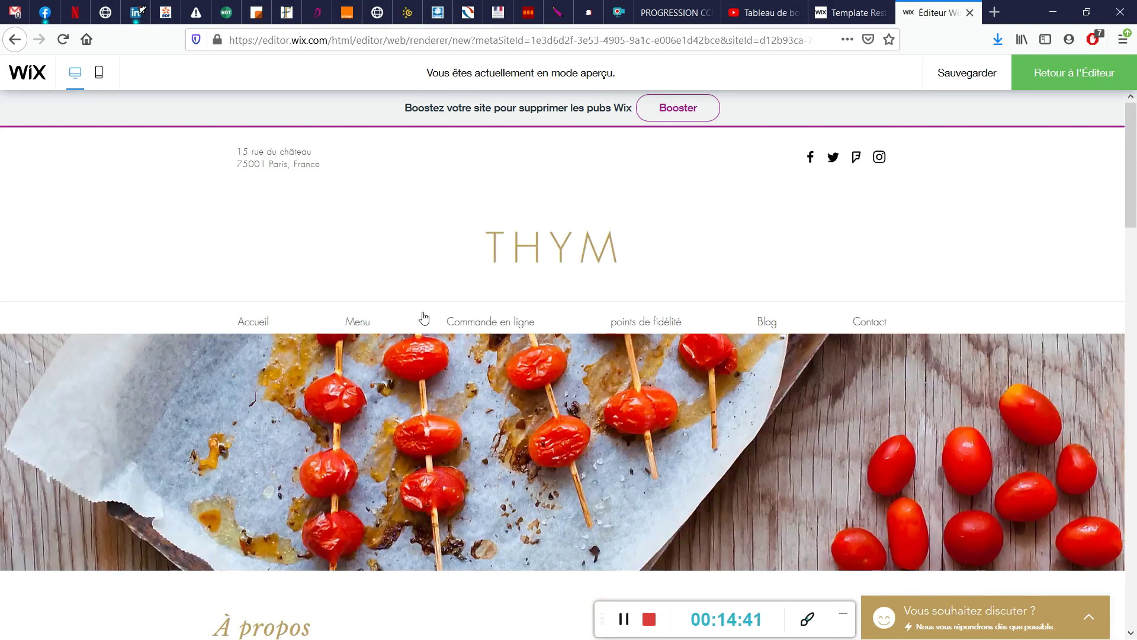
pyautogui.scroll(-5, 503, 319)
pyautogui.scroll(5, 502, 318)
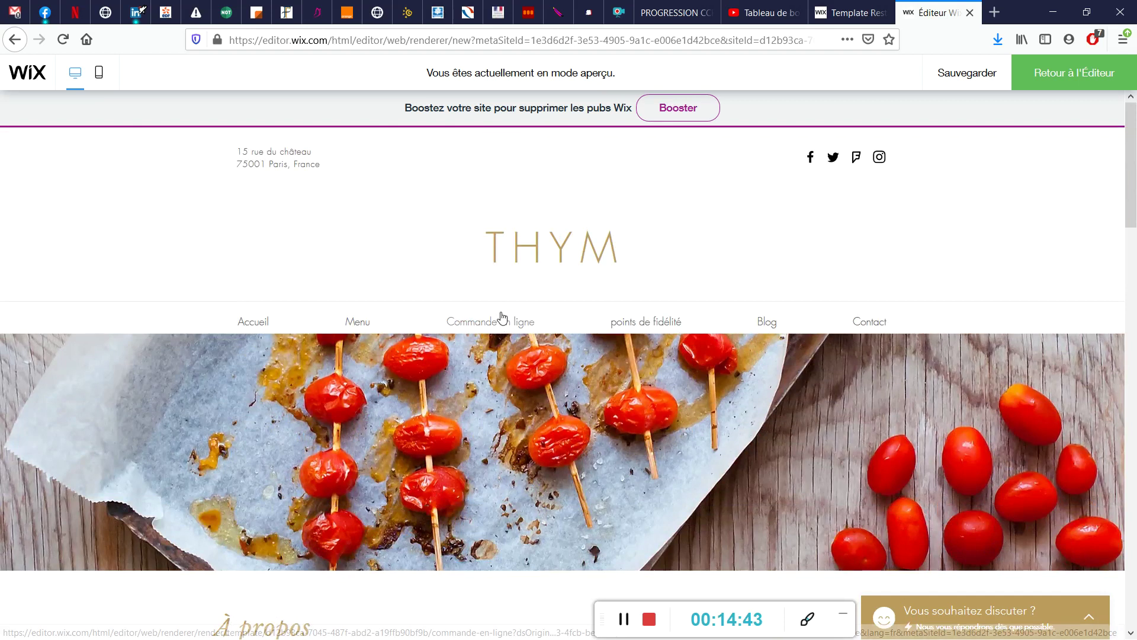
pyautogui.click(1061, 73)
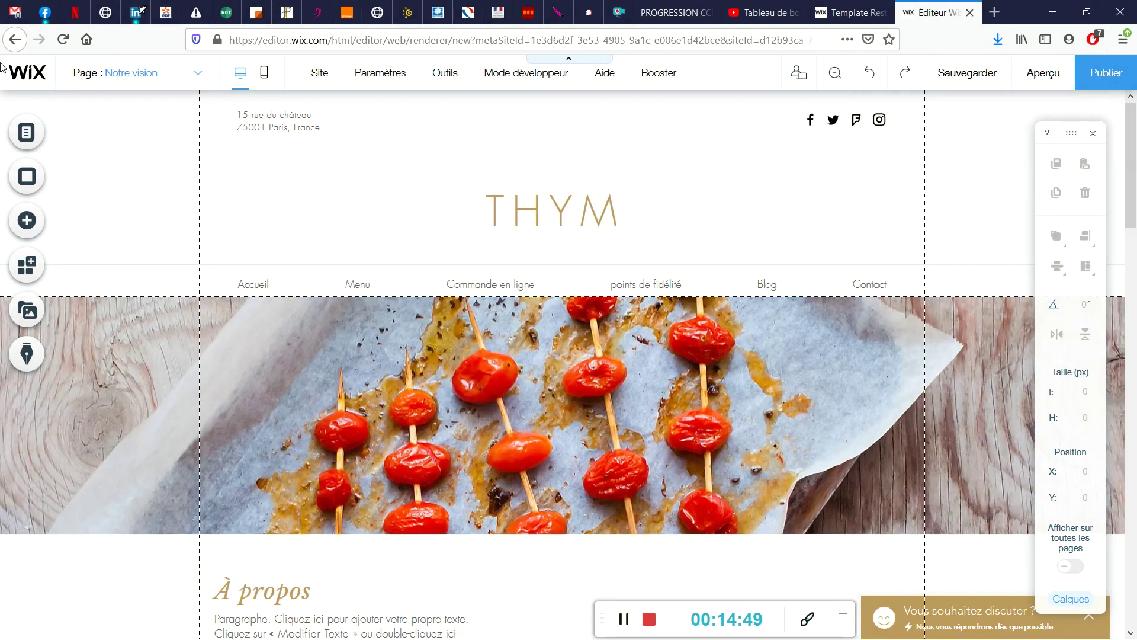
# - Open the "points de fidélité" page for editing from the site's page list, then close the list
pyautogui.click(34, 138)
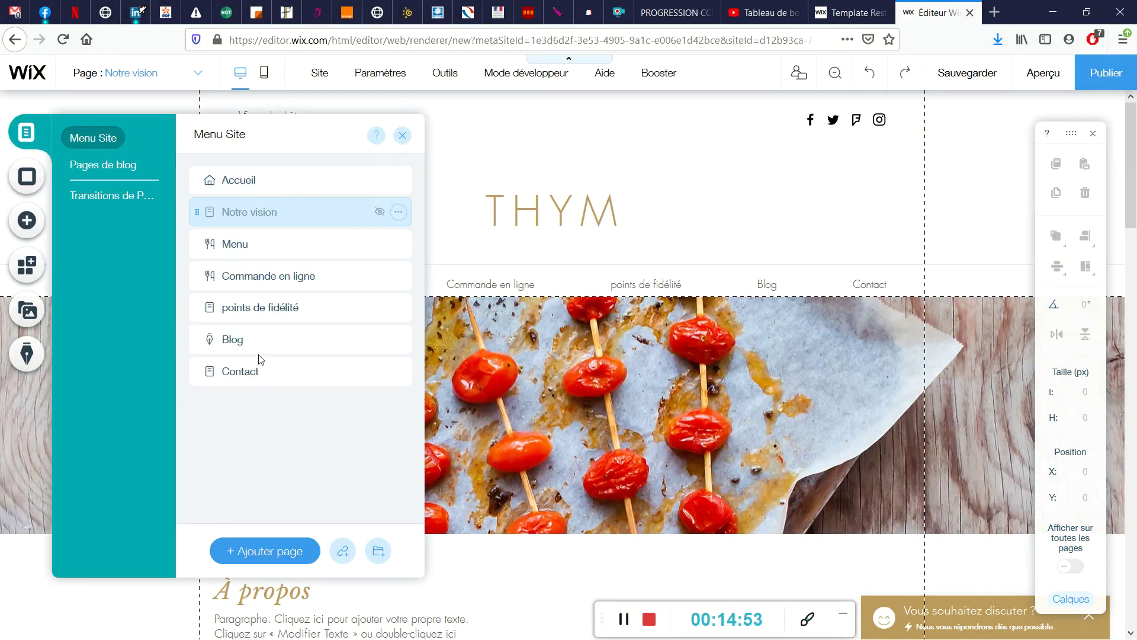
pyautogui.click(320, 312)
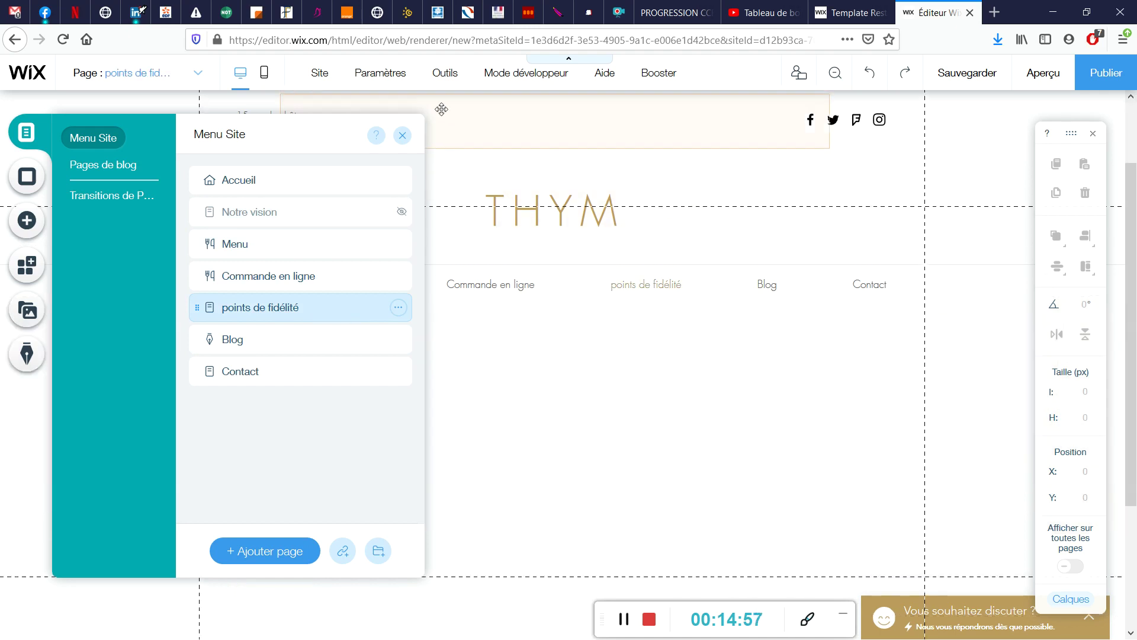
pyautogui.click(402, 136)
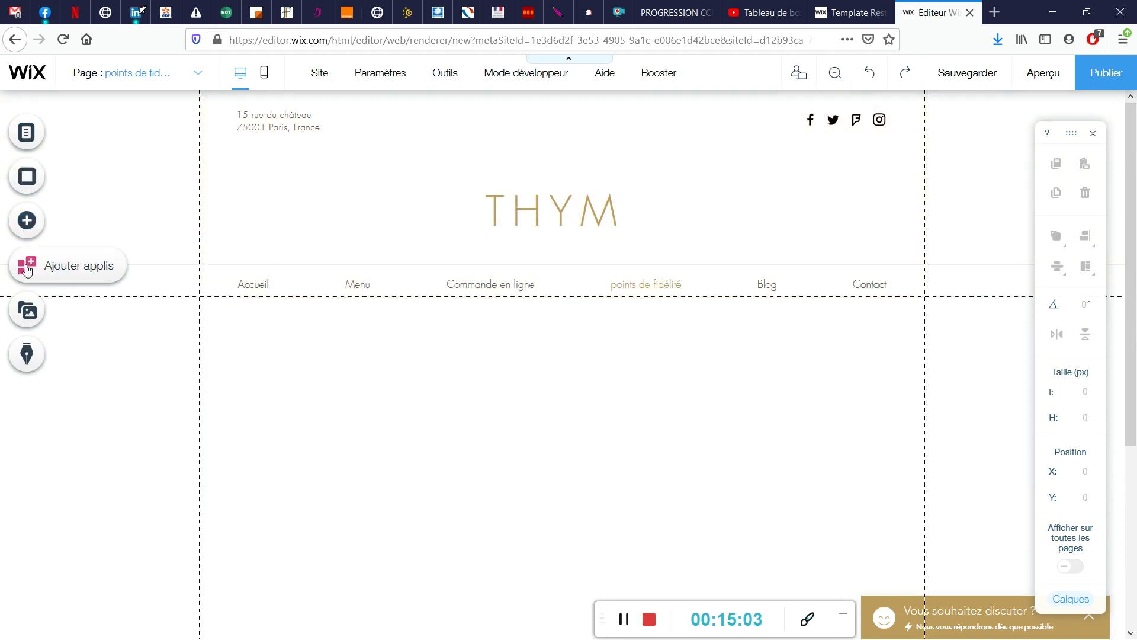
# - Add the man's head with a dark quiff from the Personnages vector images and enlarge it to about 182 × 247 px at X 49, Y 311
pyautogui.click(25, 220)
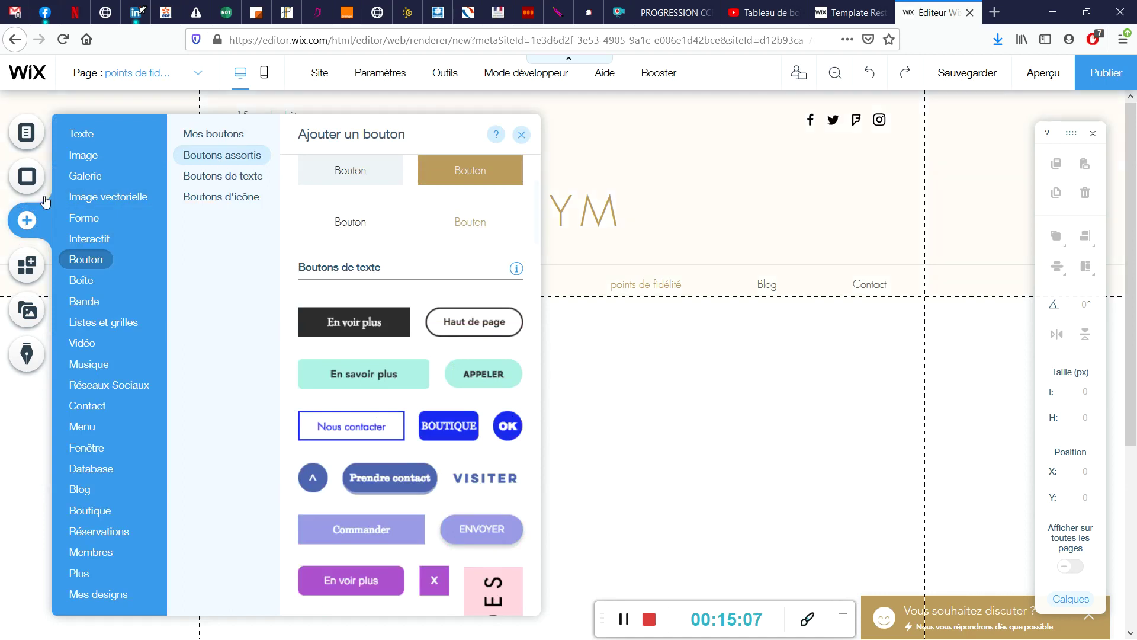
pyautogui.moveTo(93, 158)
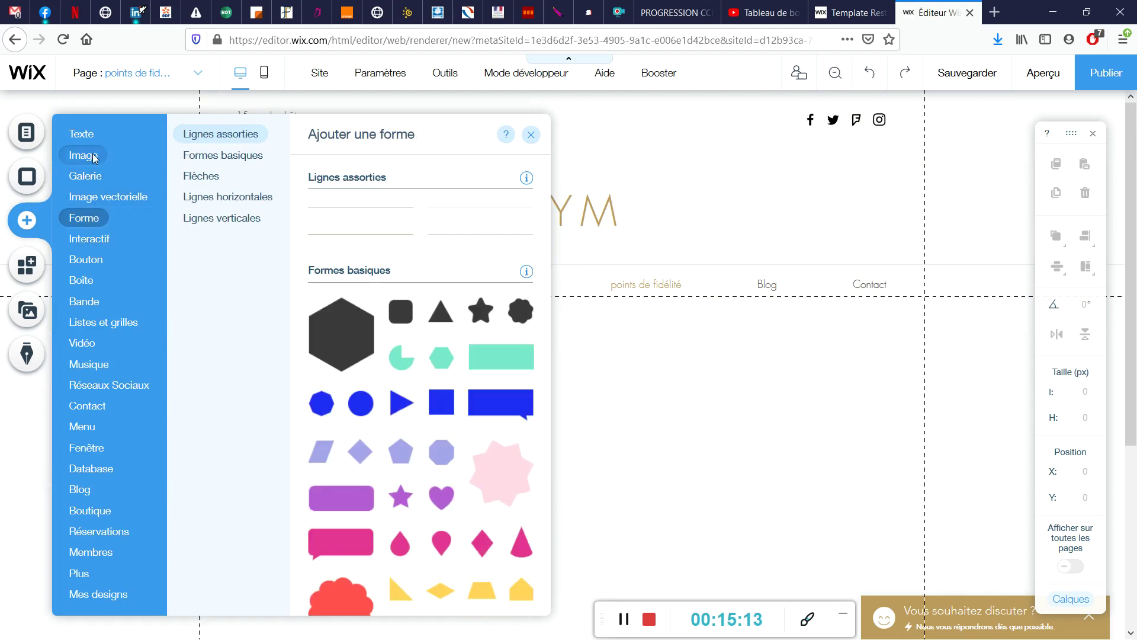
pyautogui.moveTo(97, 195)
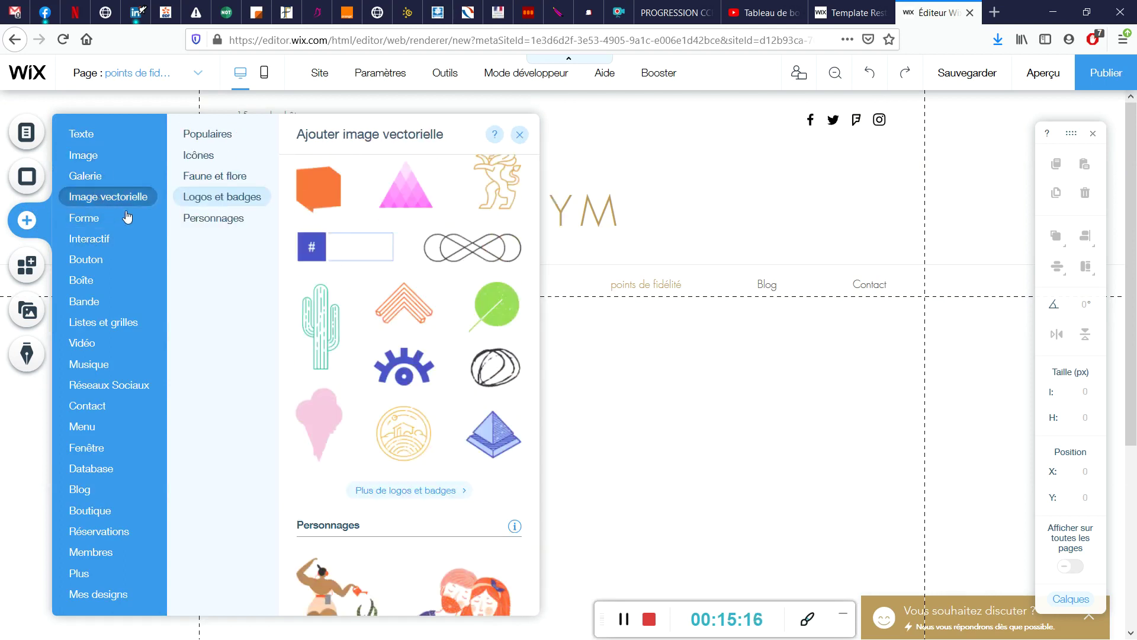
pyautogui.click(235, 220)
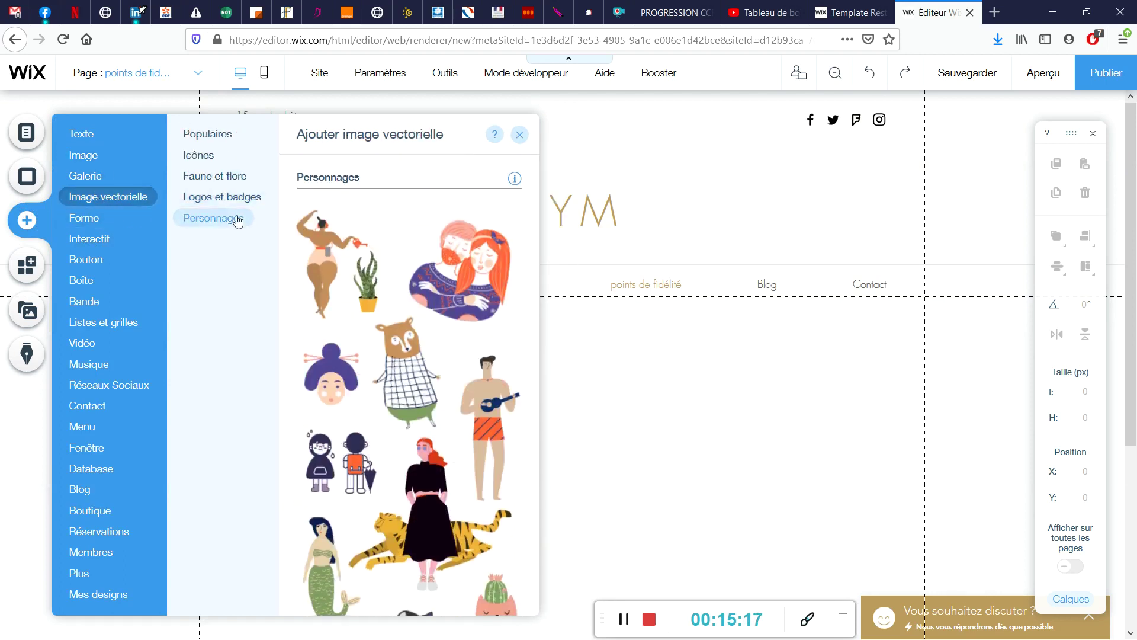
pyautogui.scroll(-4, 371, 426)
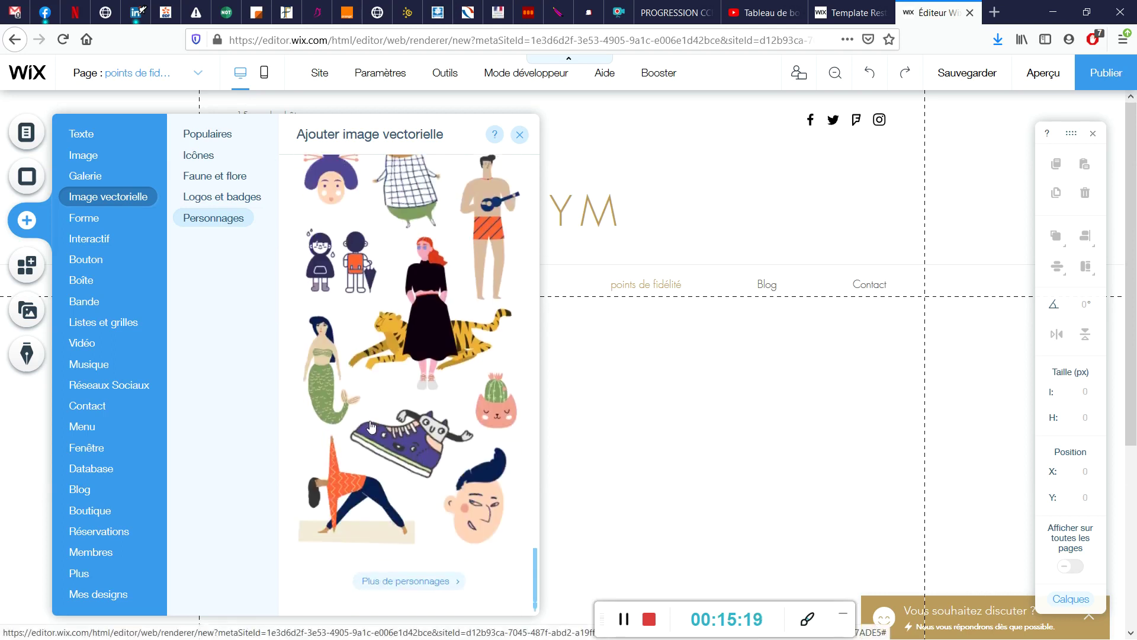
pyautogui.click(474, 508)
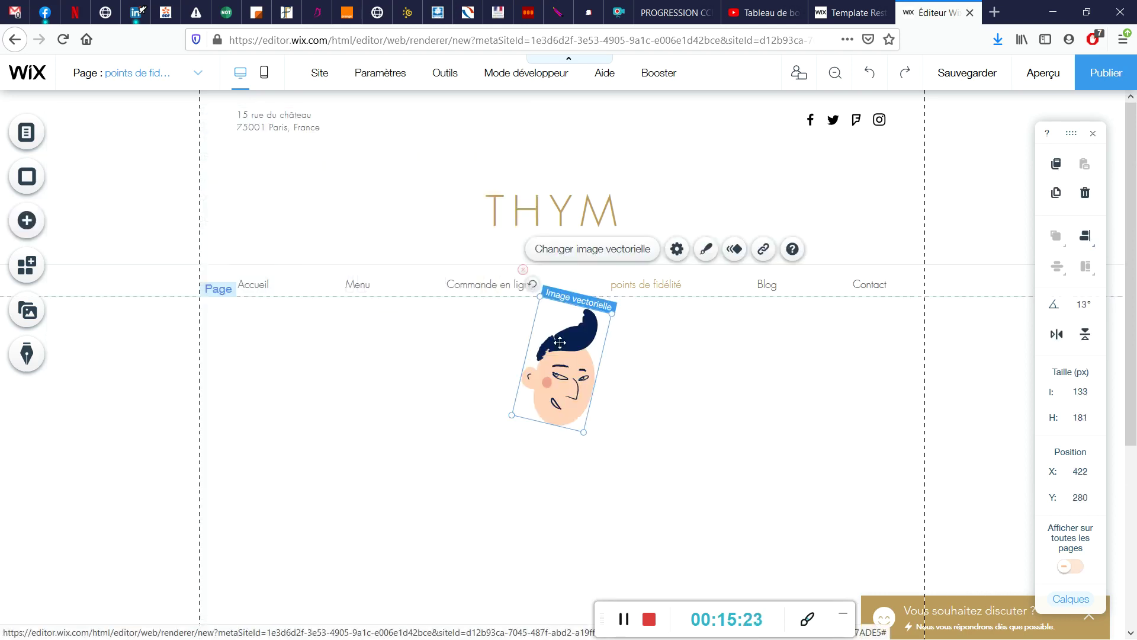
pyautogui.moveTo(558, 342); pyautogui.dragTo(280, 408)
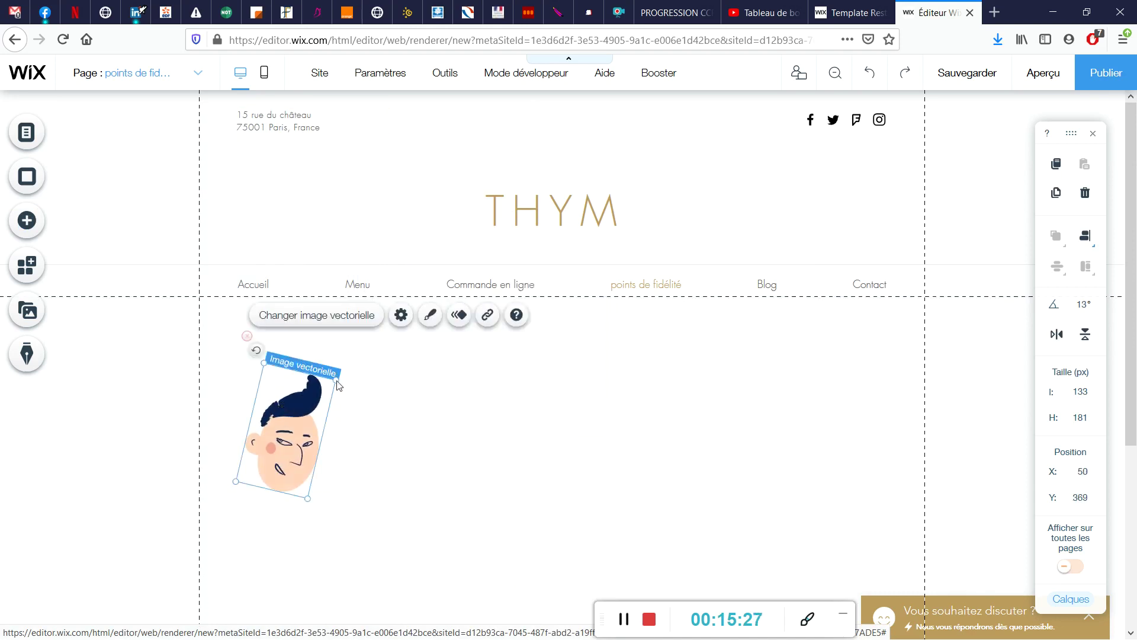
pyautogui.moveTo(334, 378); pyautogui.dragTo(391, 361)
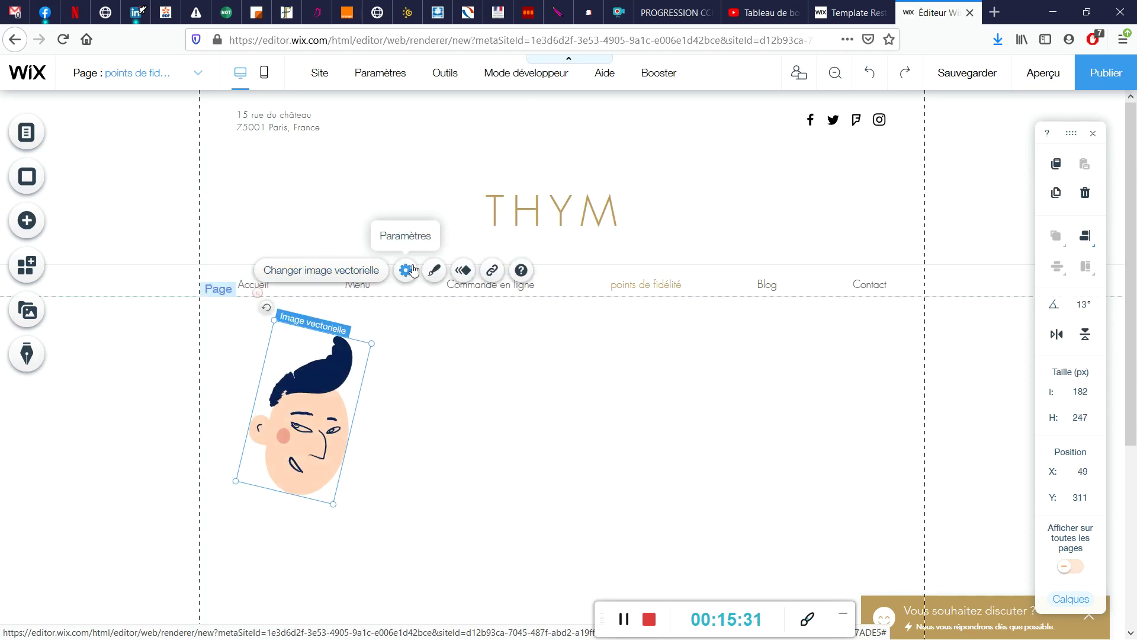
# - Recolour the vector head's face pale yellow and its cheek a stronger yellow using the site colours
pyautogui.click(433, 271)
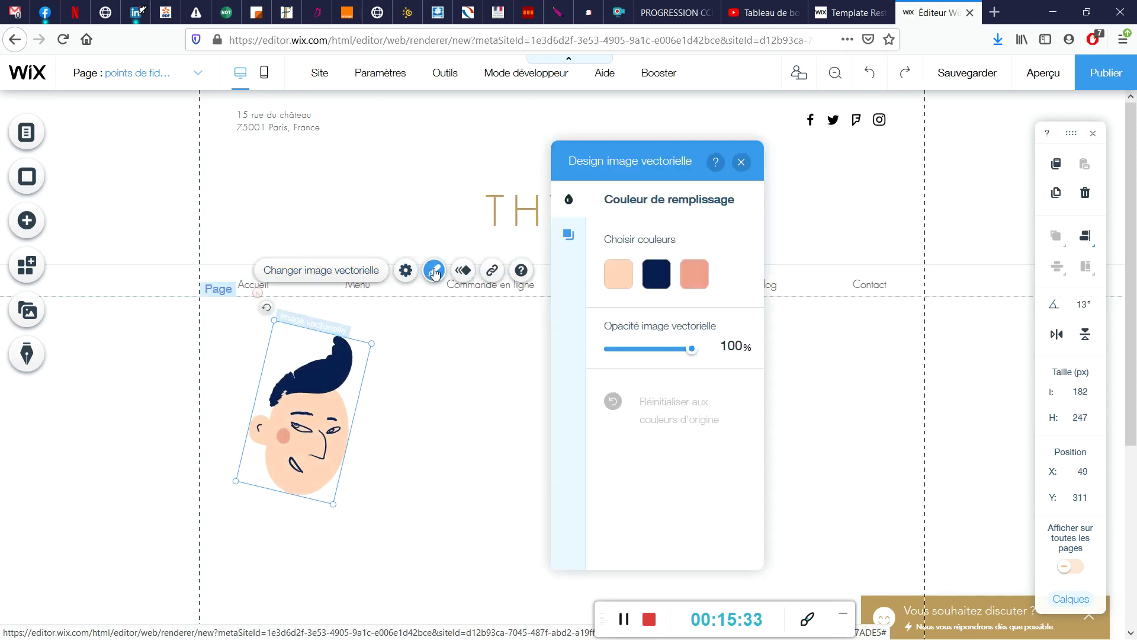
pyautogui.click(607, 279)
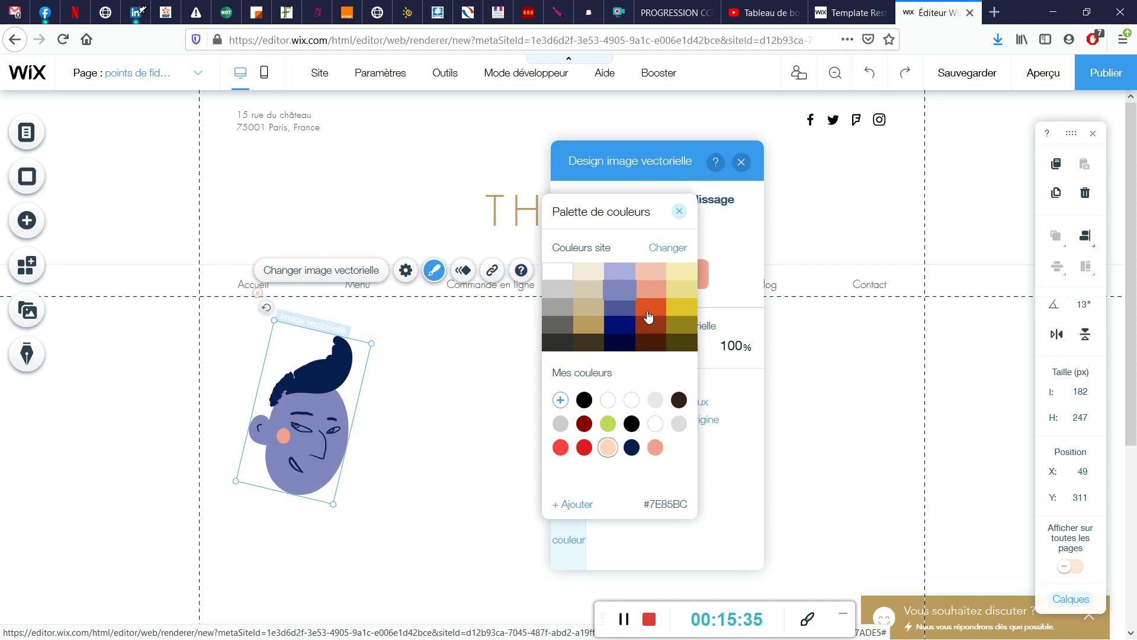
pyautogui.click(684, 289)
pyautogui.click(708, 271)
pyautogui.click(681, 309)
pyautogui.click(737, 272)
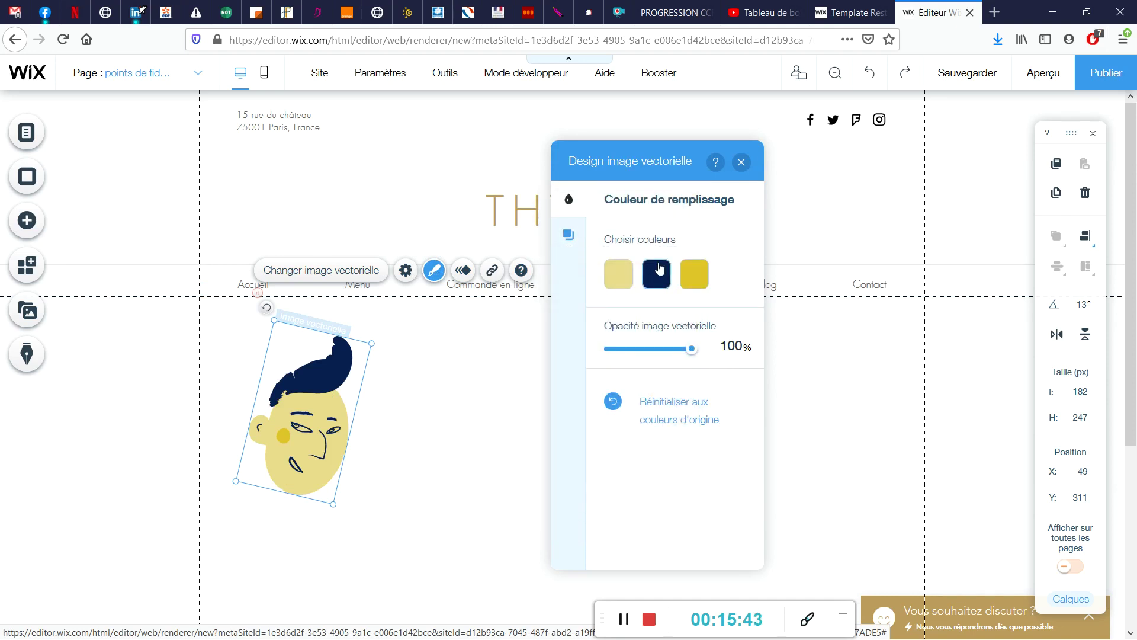
# - Set the head's hair and line colour to dark brown #3F341F, close the design settings and deselect the image
pyautogui.click(649, 273)
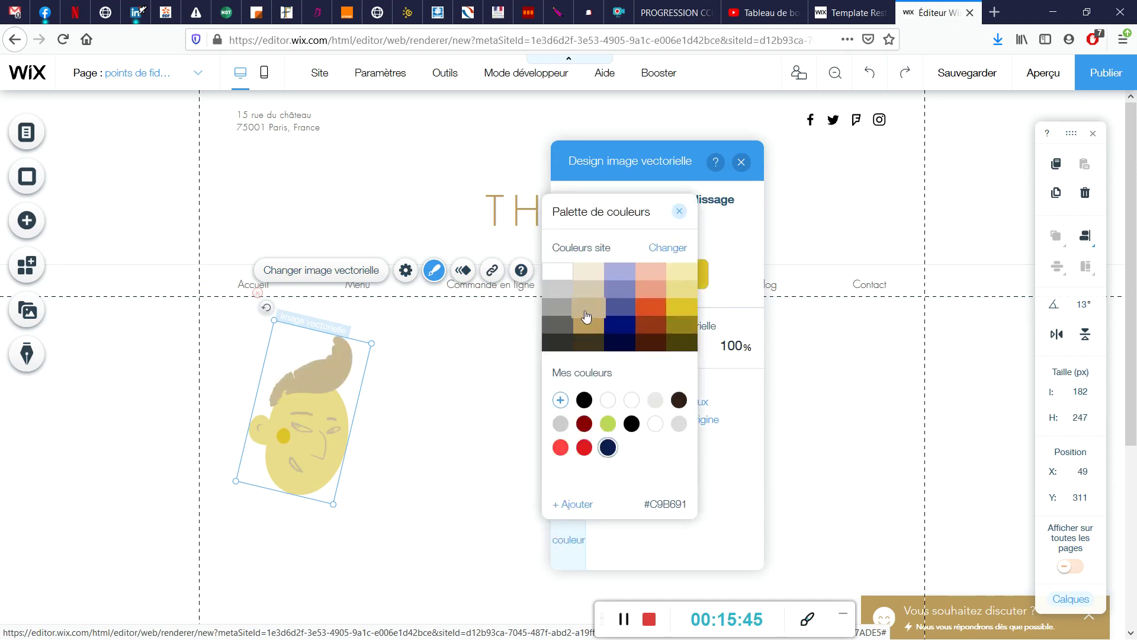
pyautogui.click(580, 343)
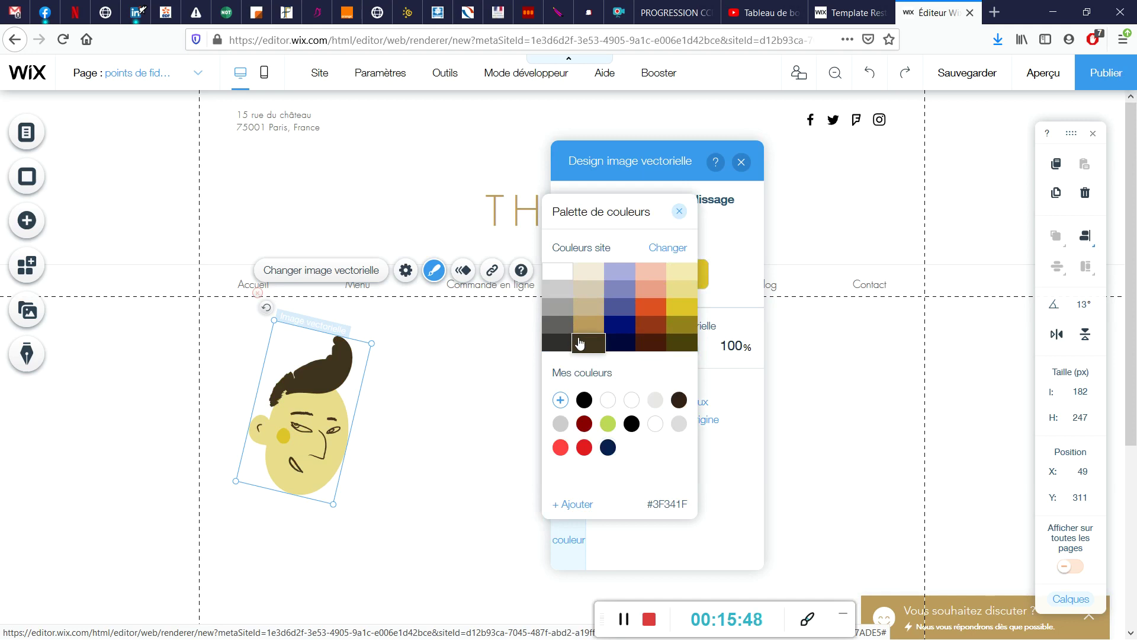
pyautogui.click(740, 236)
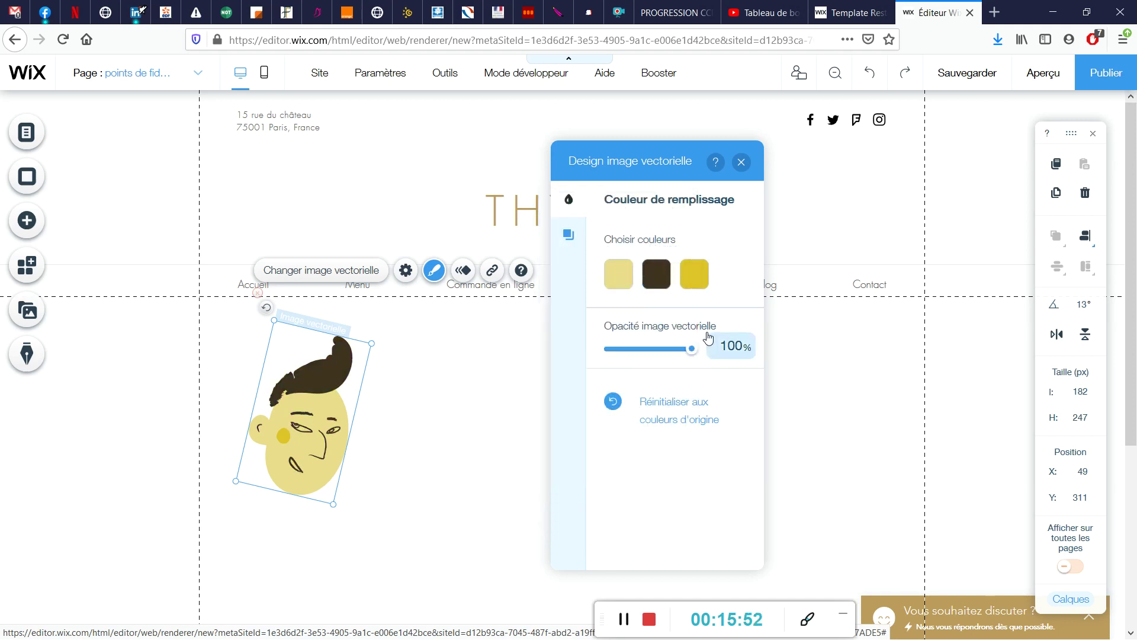
pyautogui.click(741, 162)
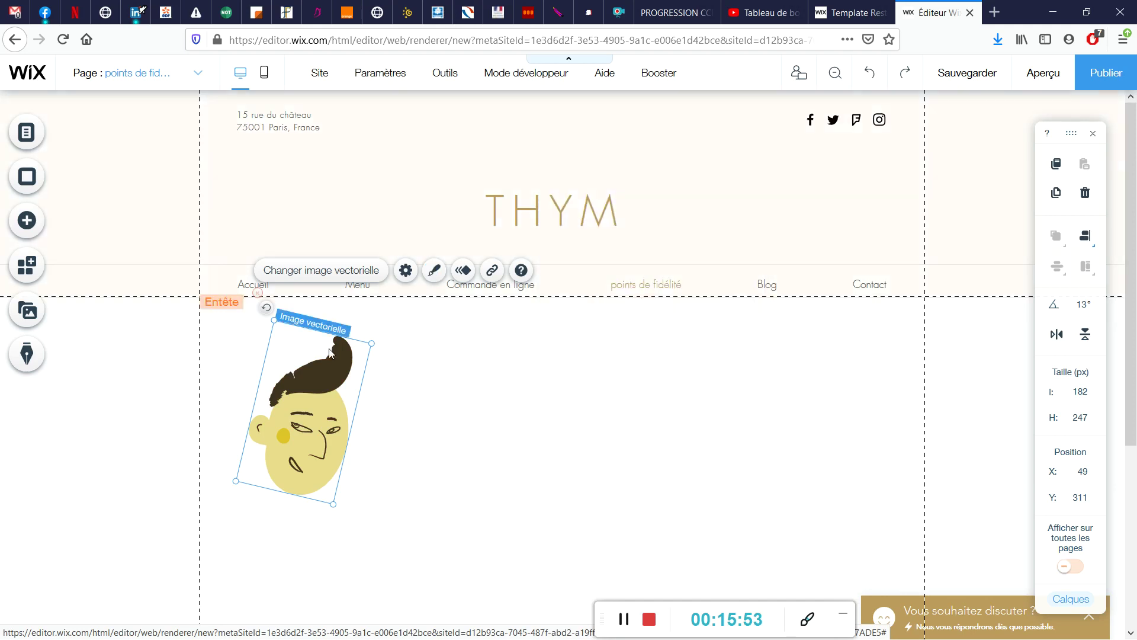
pyautogui.click(395, 431)
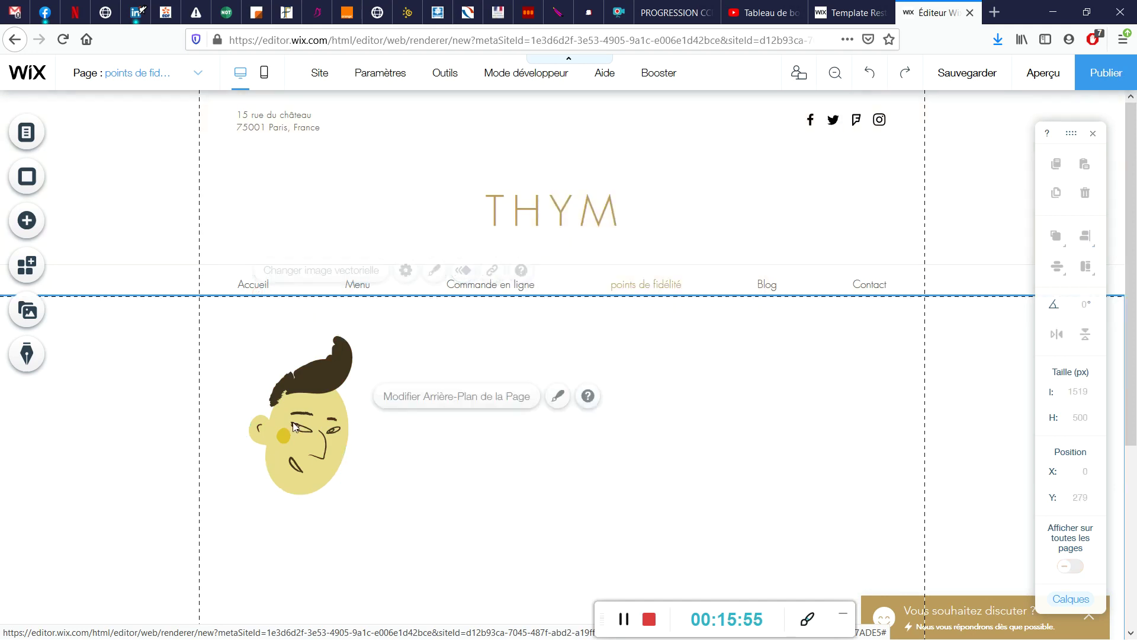
# - Add the Futura Light paragraph text to the page and place it beside the head at X 287, Y 415
pyautogui.click(23, 223)
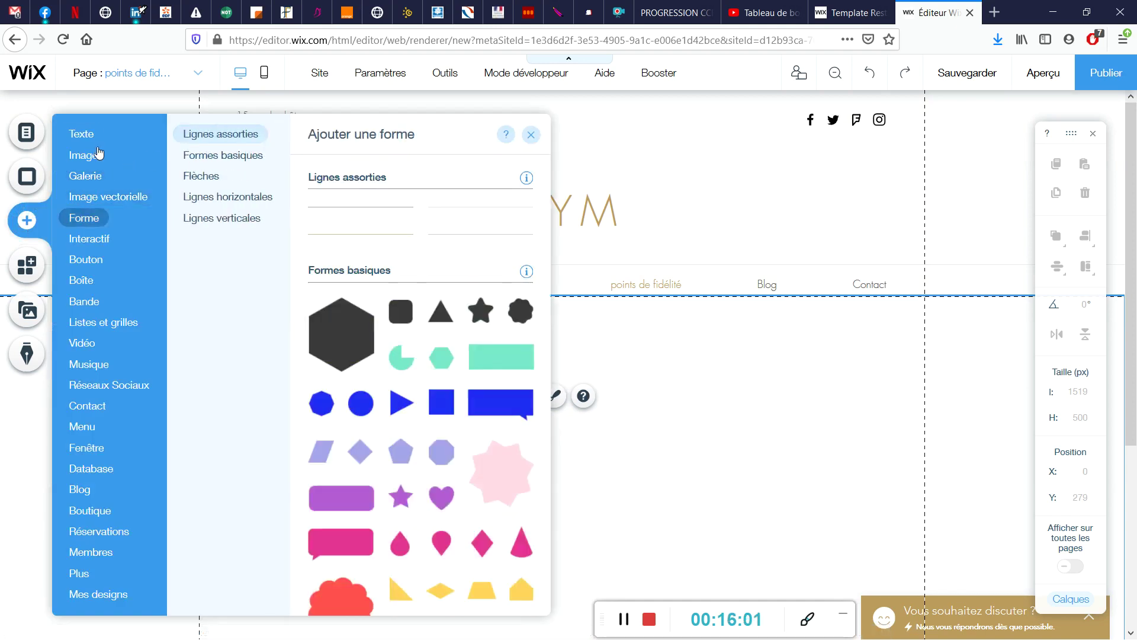
pyautogui.moveTo(81, 134)
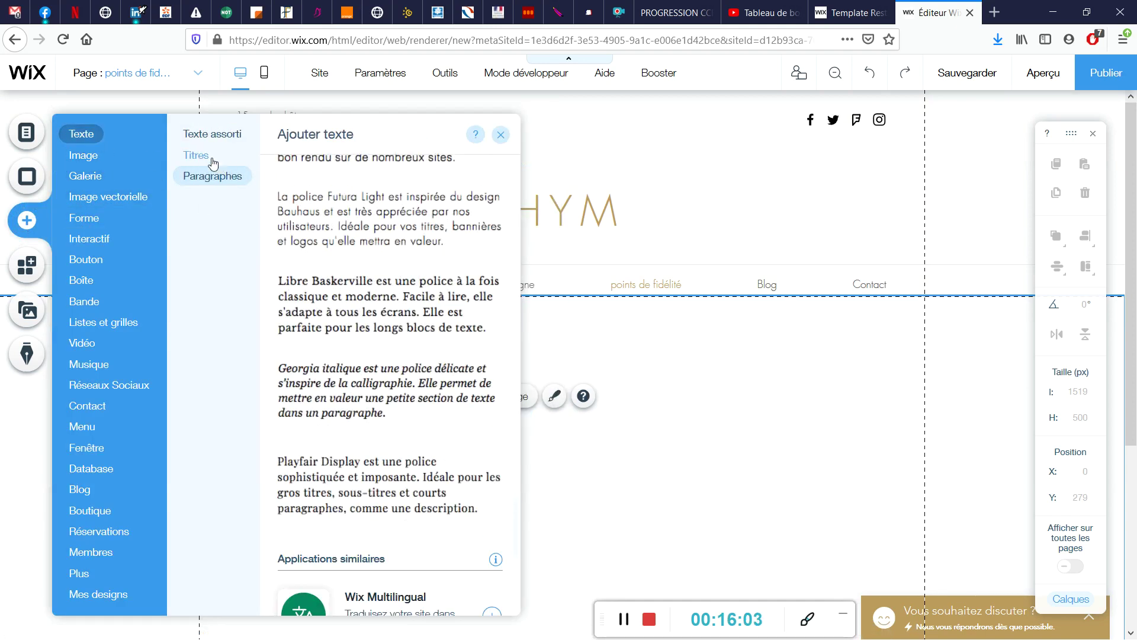
pyautogui.click(357, 237)
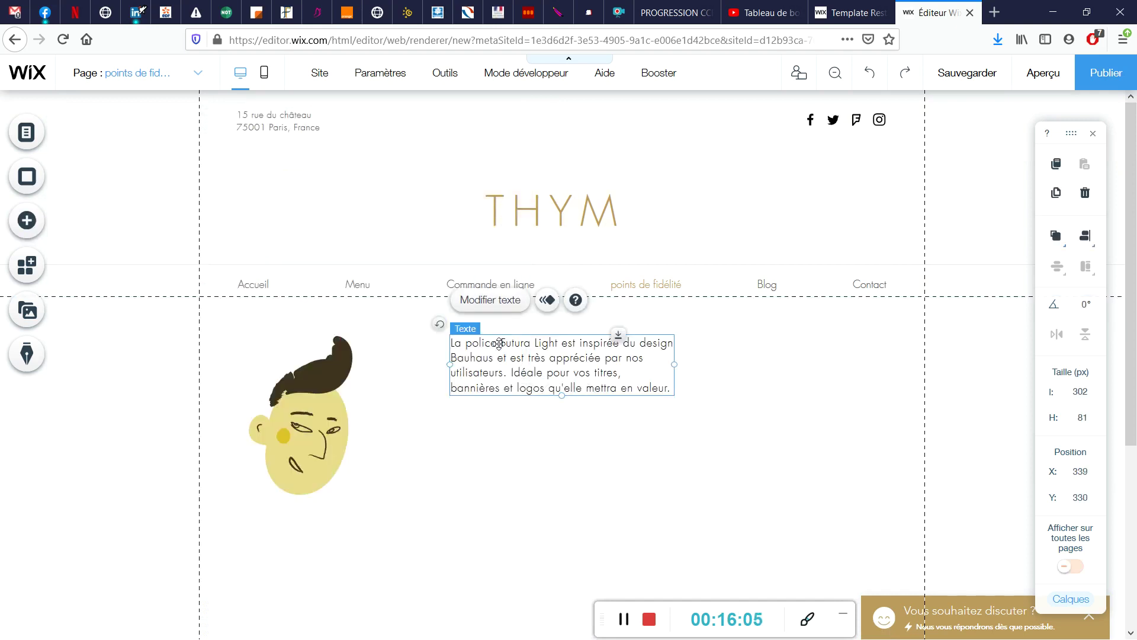
pyautogui.moveTo(497, 346); pyautogui.dragTo(484, 435)
# - Replace the paragraph's placeholder text with "POINTS DE FIDELITE......"
pyautogui.doubleClick(484, 435)
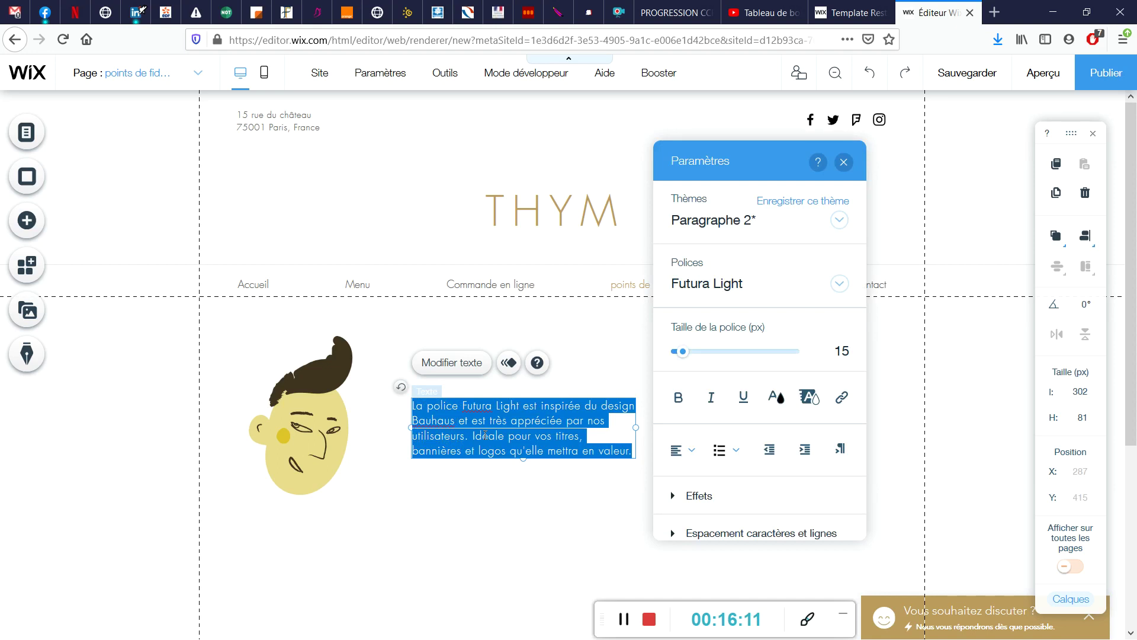
pyautogui.press('BackSpace')
pyautogui.write('POINTS DE FI')
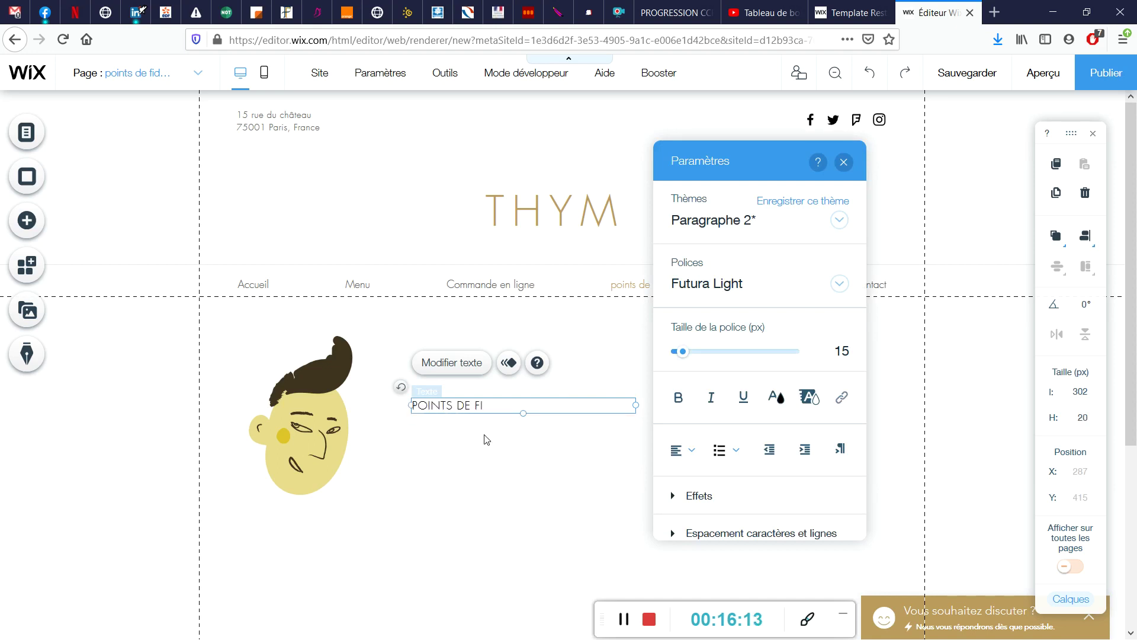
pyautogui.write('DELITE CONFTIONNEMENT')
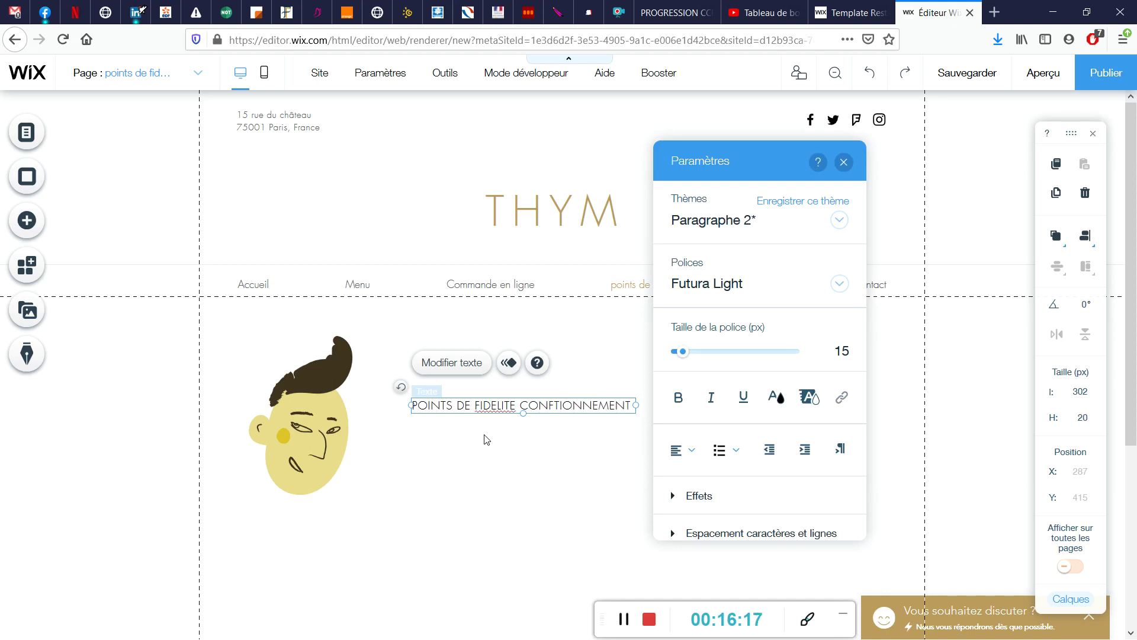
pyautogui.press('BackSpace')
pyautogui.press('BackSpace')
pyautogui.press('BackSpace')
pyautogui.press('BackSpace')
pyautogui.press('BackSpace')
pyautogui.press('BackSpace')
pyautogui.press('BackSpace')
pyautogui.press('BackSpace')
pyautogui.press('BackSpace')
pyautogui.press('BackSpace')
pyautogui.press('BackSpace')
pyautogui.press('BackSpace')
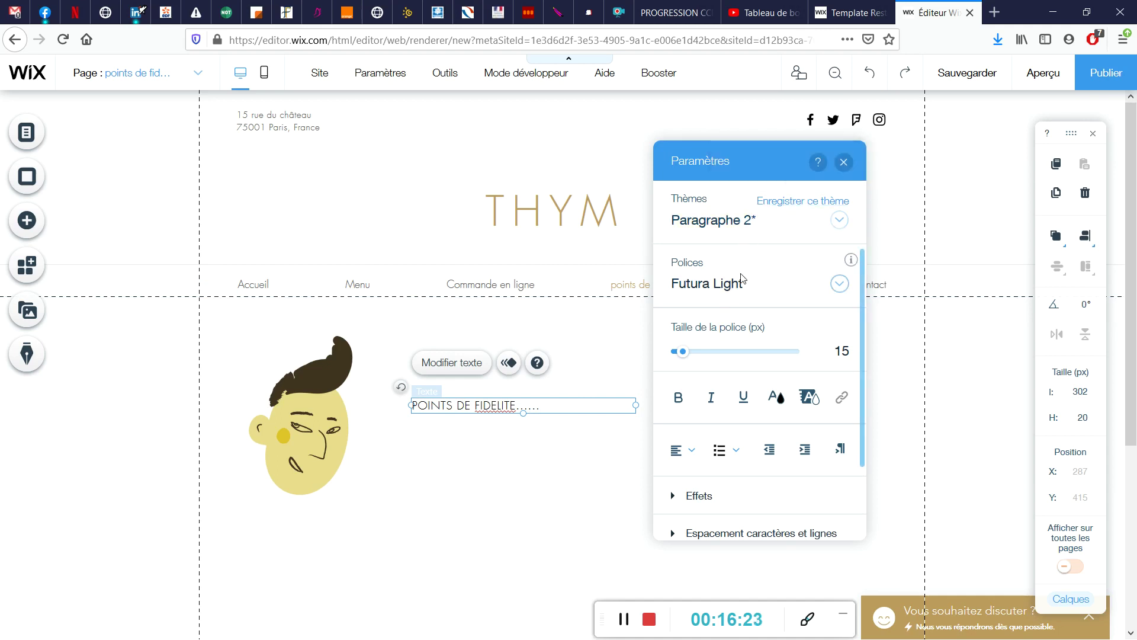
# - Examine the link options for the "POINTS DE FIDELITE......" text, including the site pages it can be connected to
pyautogui.moveTo(864, 353); pyautogui.dragTo(853, 445)
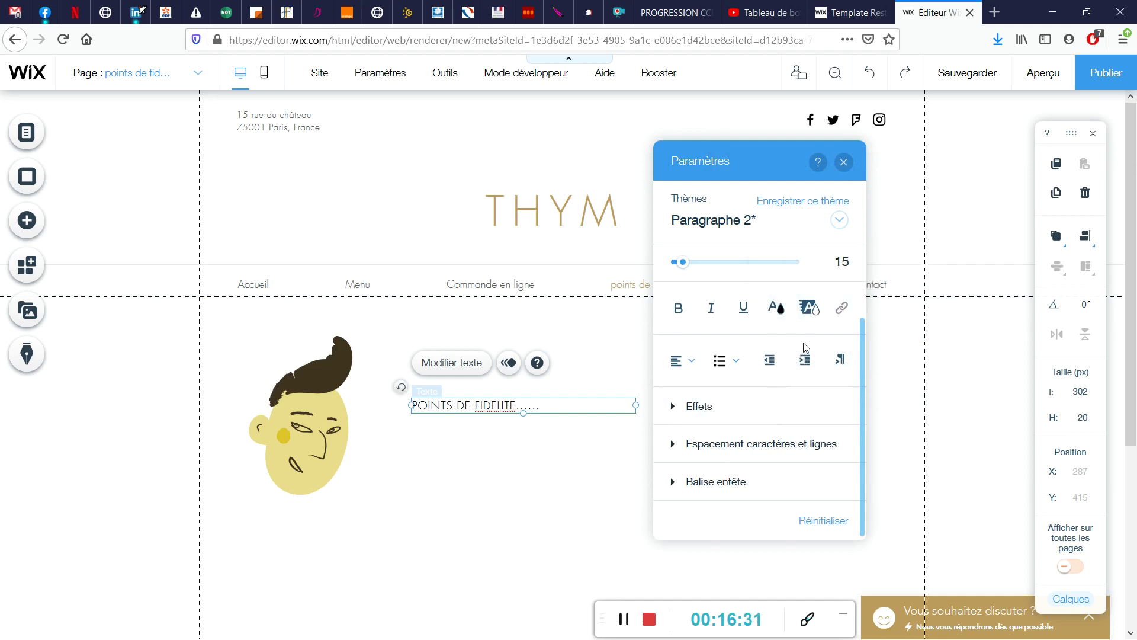
pyautogui.click(843, 309)
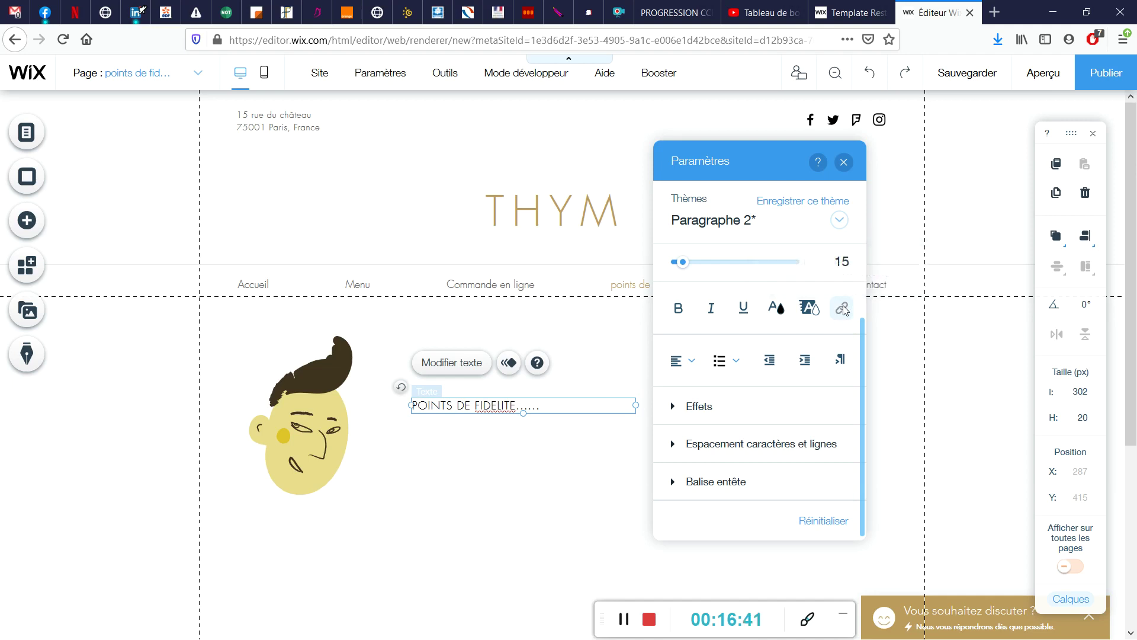
pyautogui.click(843, 307)
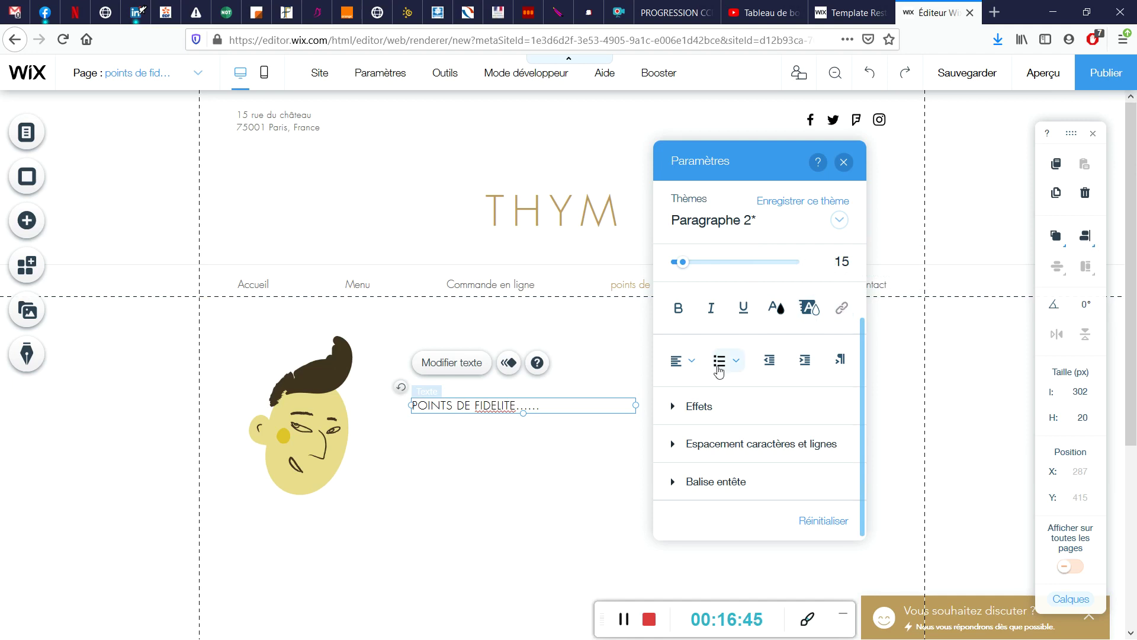
pyautogui.tripleClick(547, 407)
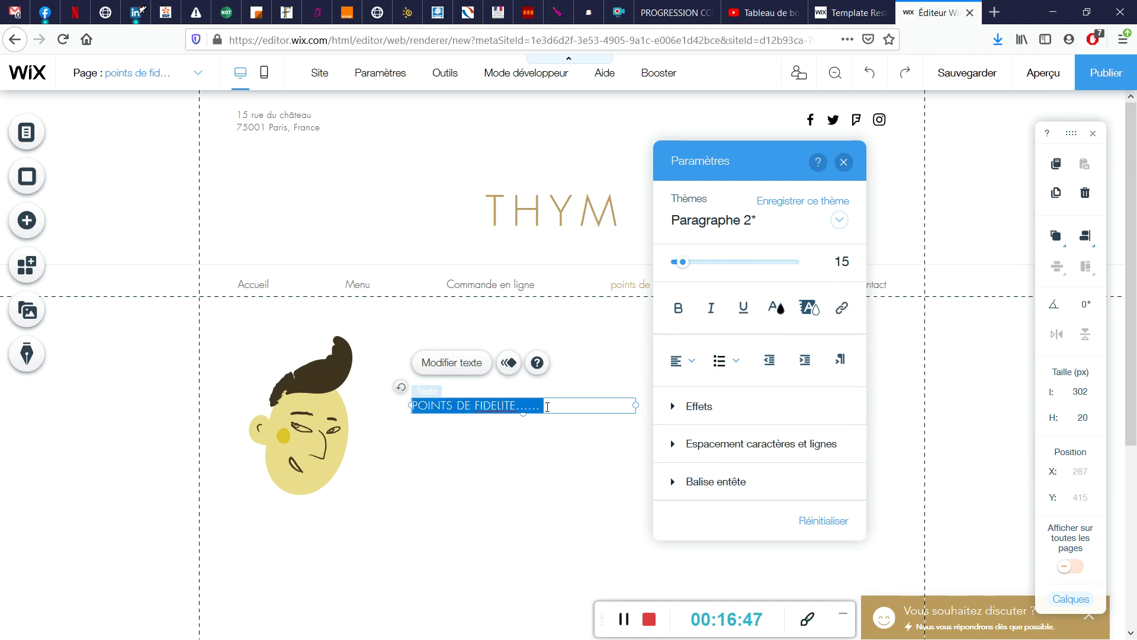
pyautogui.click(842, 308)
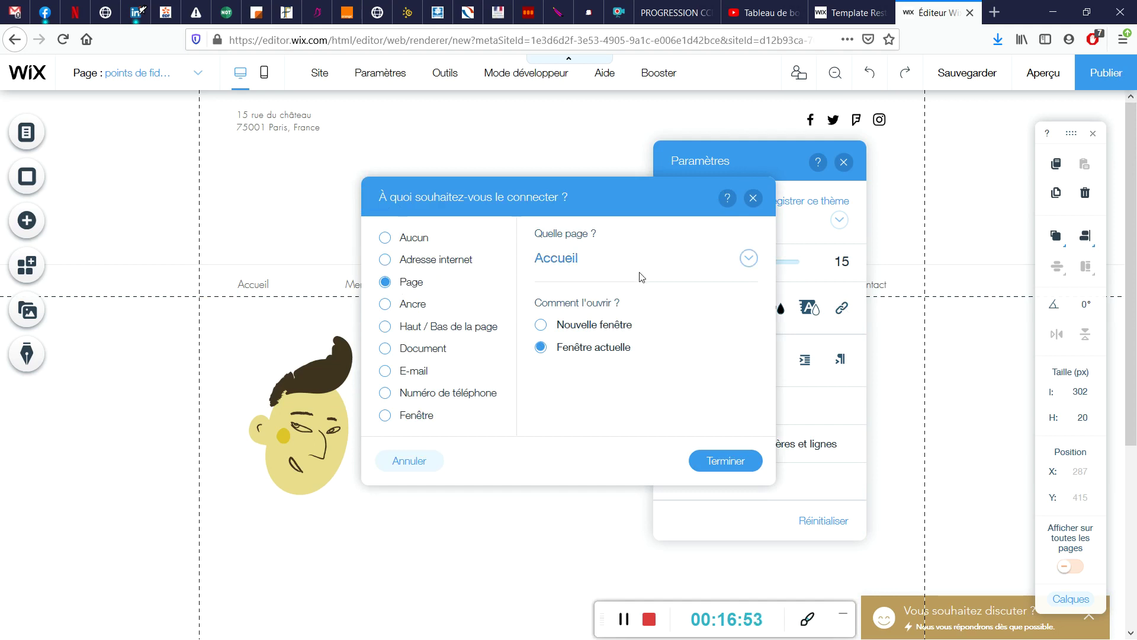
pyautogui.click(750, 260)
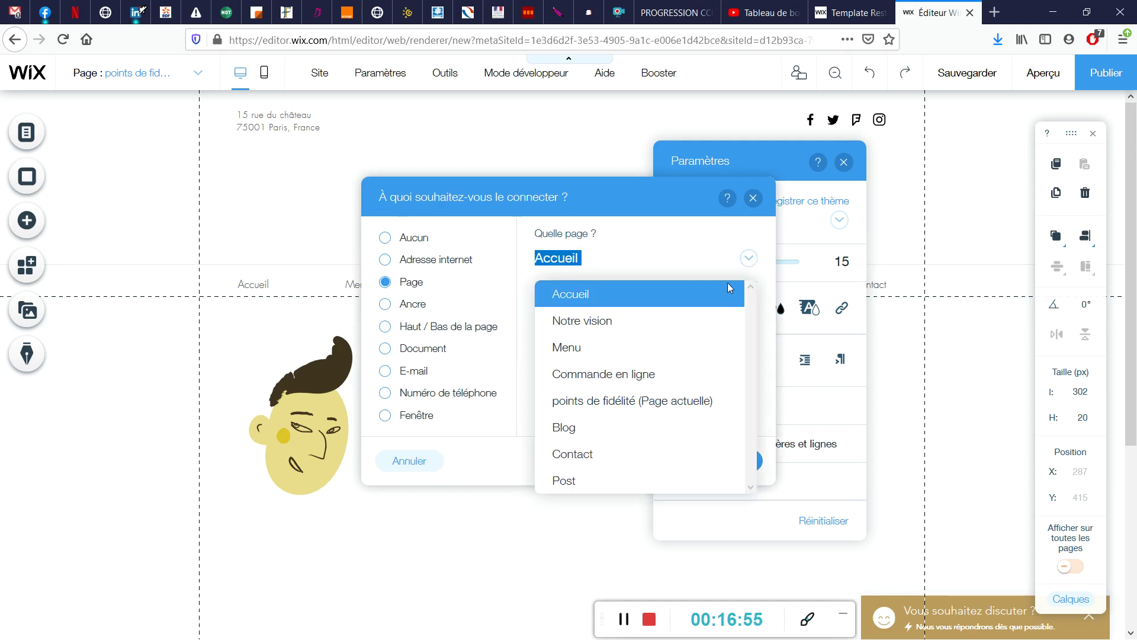
pyautogui.click(663, 259)
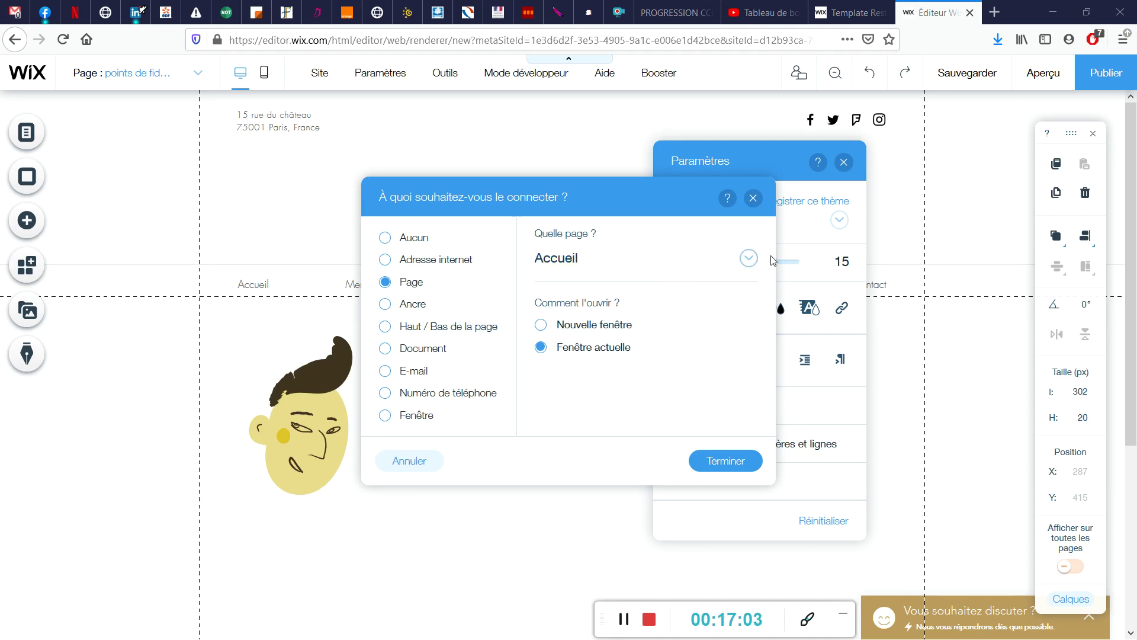
pyautogui.click(754, 199)
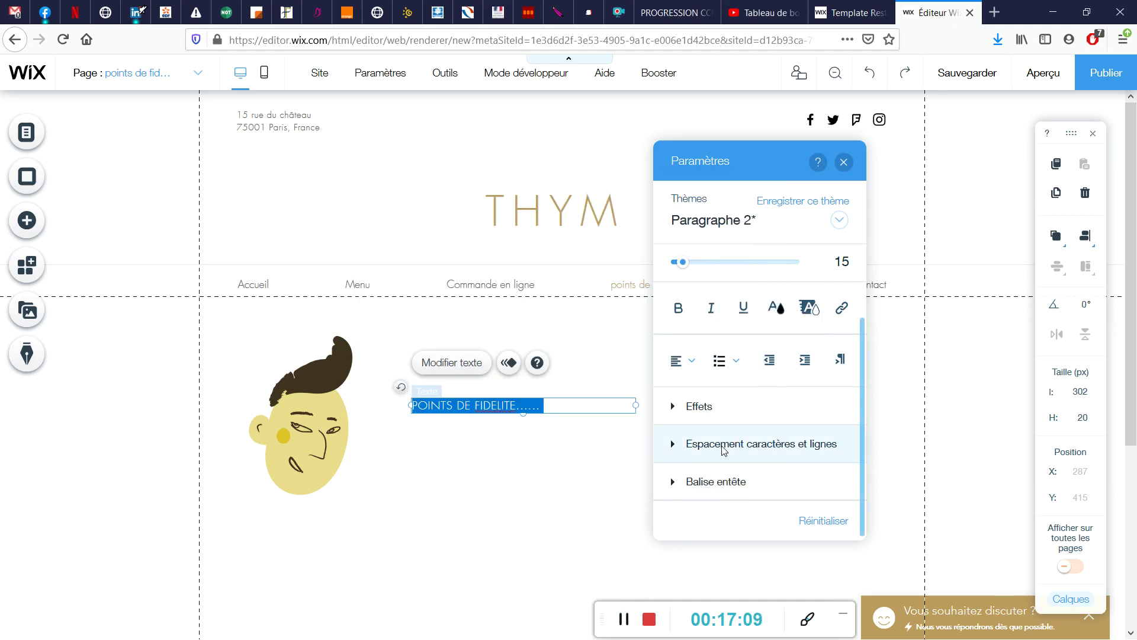
# - Apply text effect I to the "POINTS DE FIDELITE......" text and close its settings
pyautogui.click(674, 408)
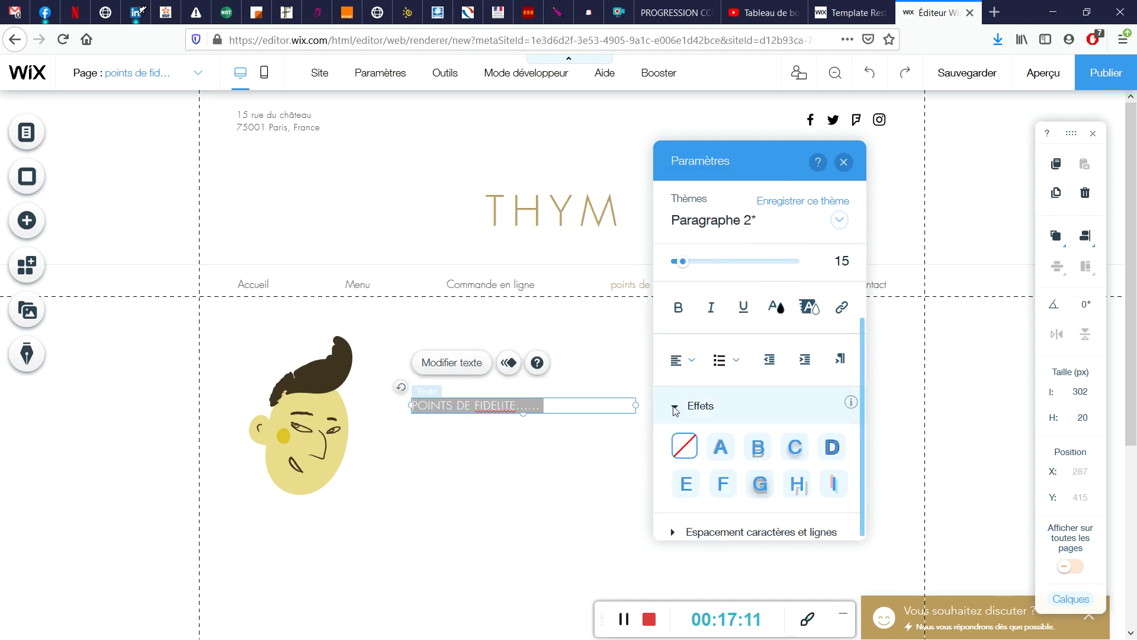
pyautogui.scroll(-2, 744, 423)
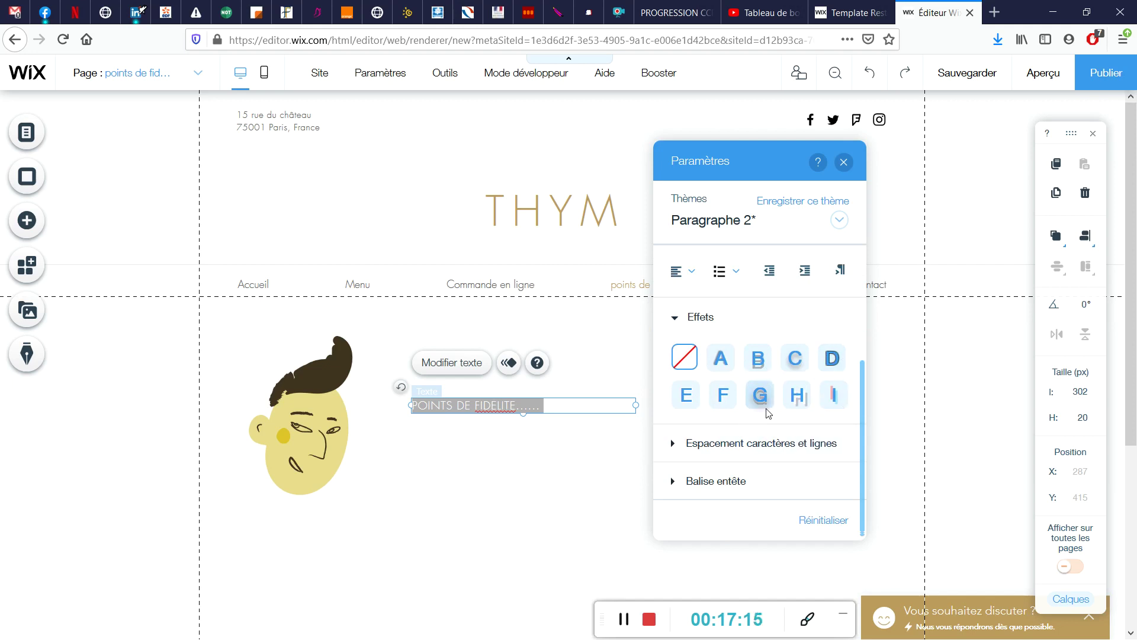
pyautogui.click(834, 395)
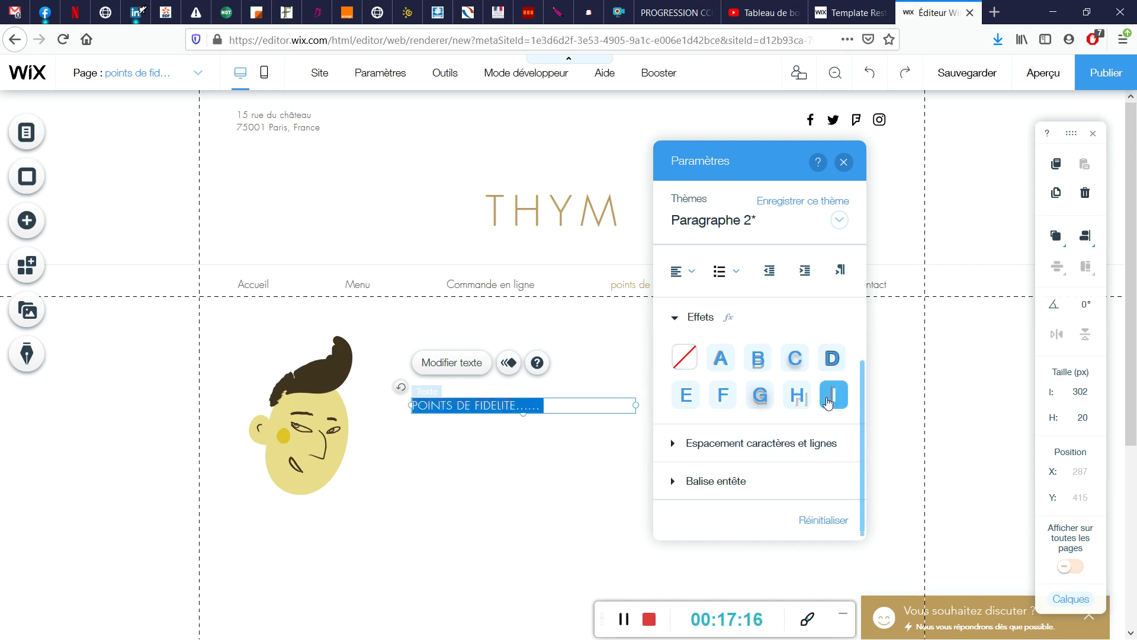
pyautogui.click(459, 505)
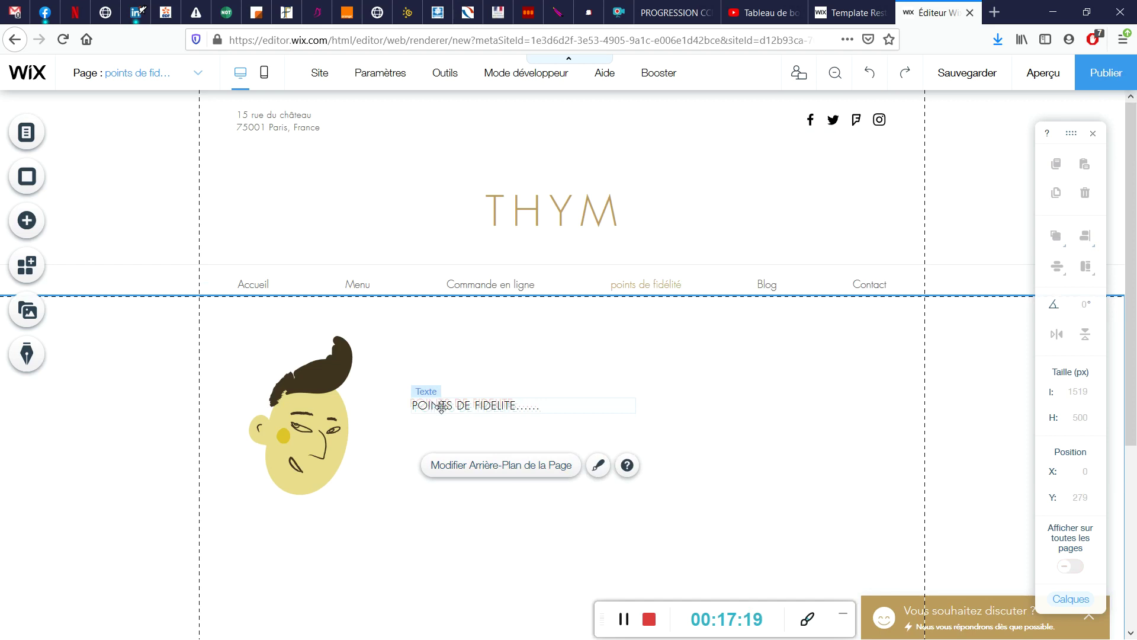
pyautogui.scroll(-4, 681, 391)
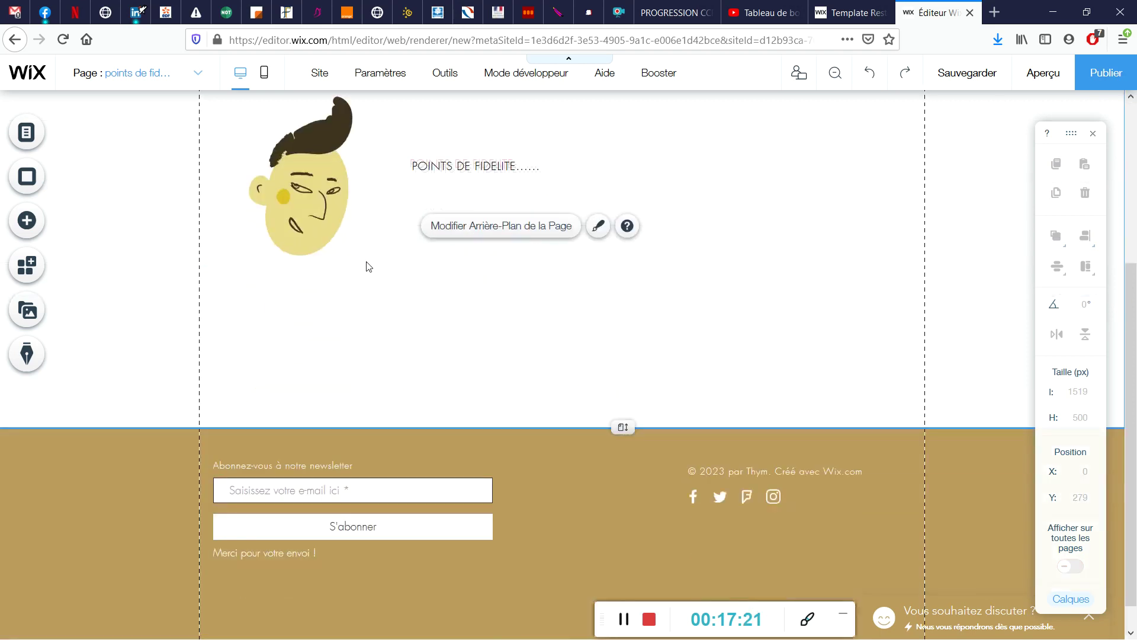
pyautogui.scroll(4, 367, 264)
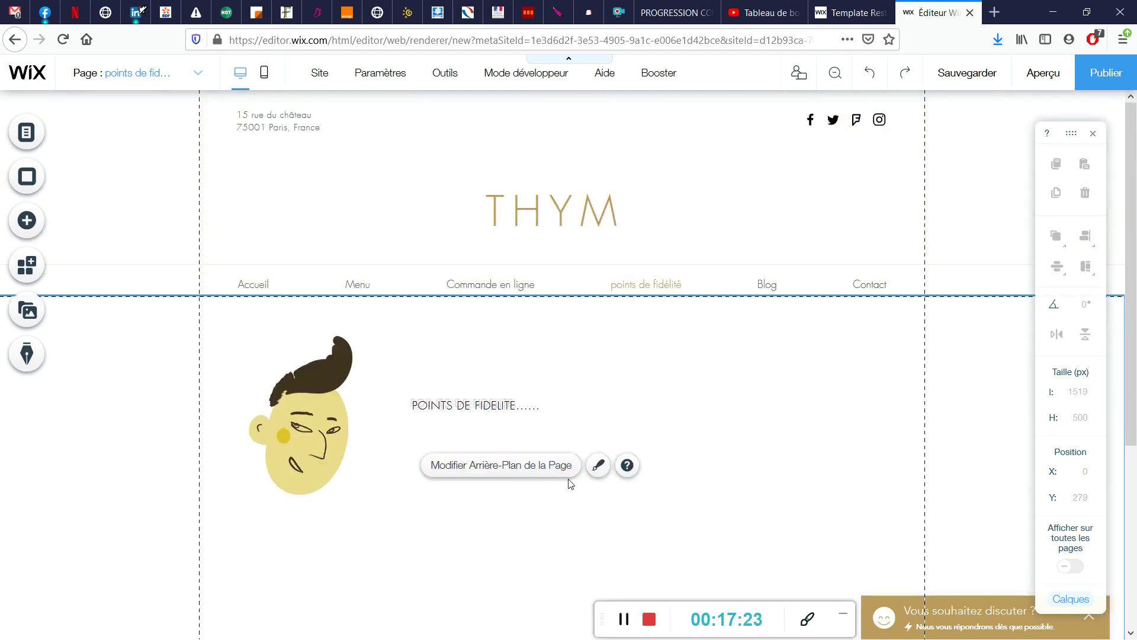
pyautogui.click(25, 138)
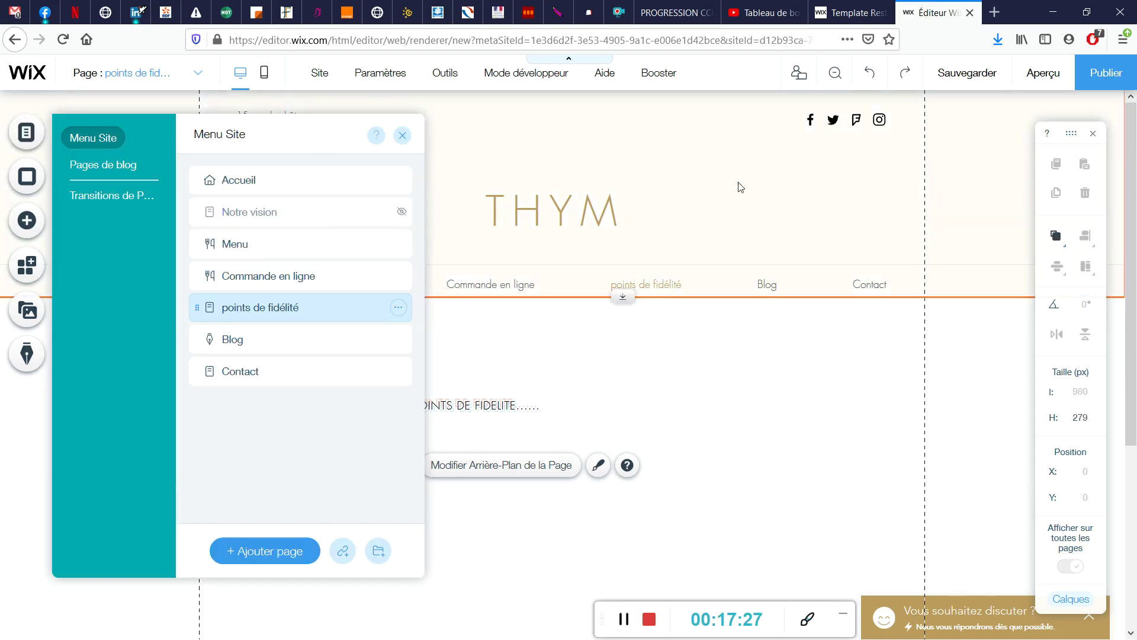
pyautogui.click(746, 187)
# - Replace the THYM title in the header with "tpro hyacinthe friant" and finish editing the text
pyautogui.click(635, 209)
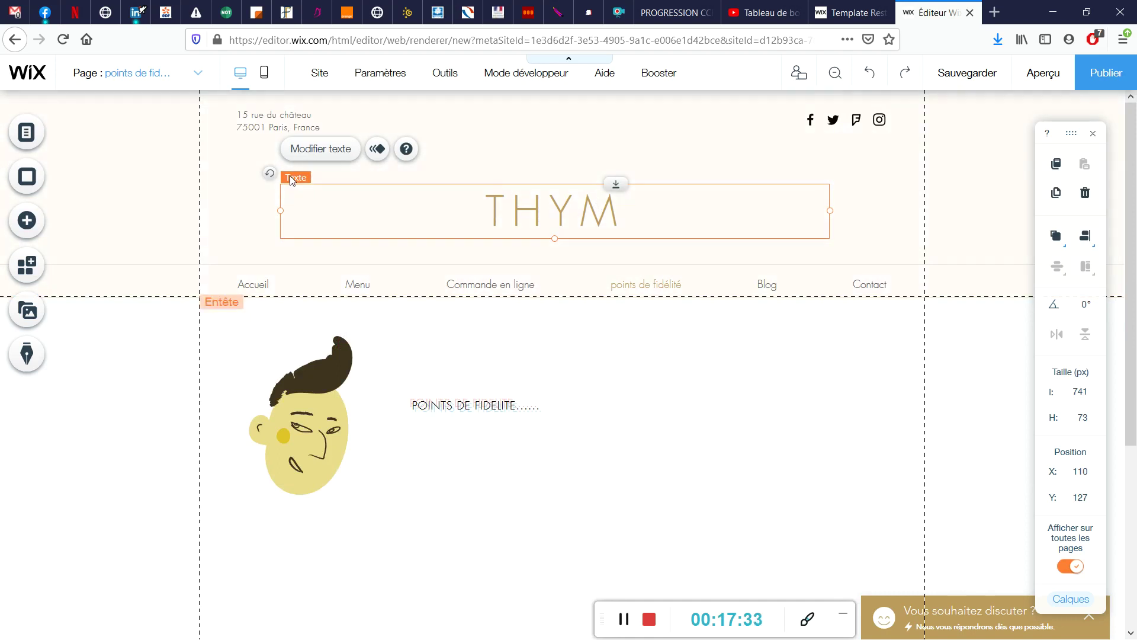
pyautogui.doubleClick(498, 209)
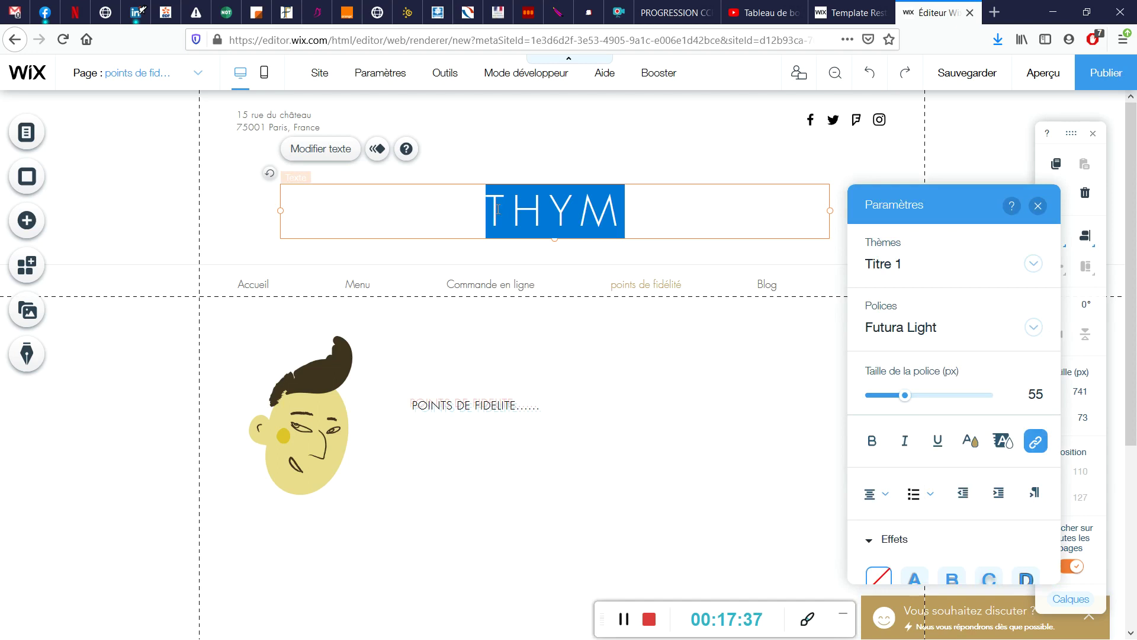
pyautogui.write('tpro')
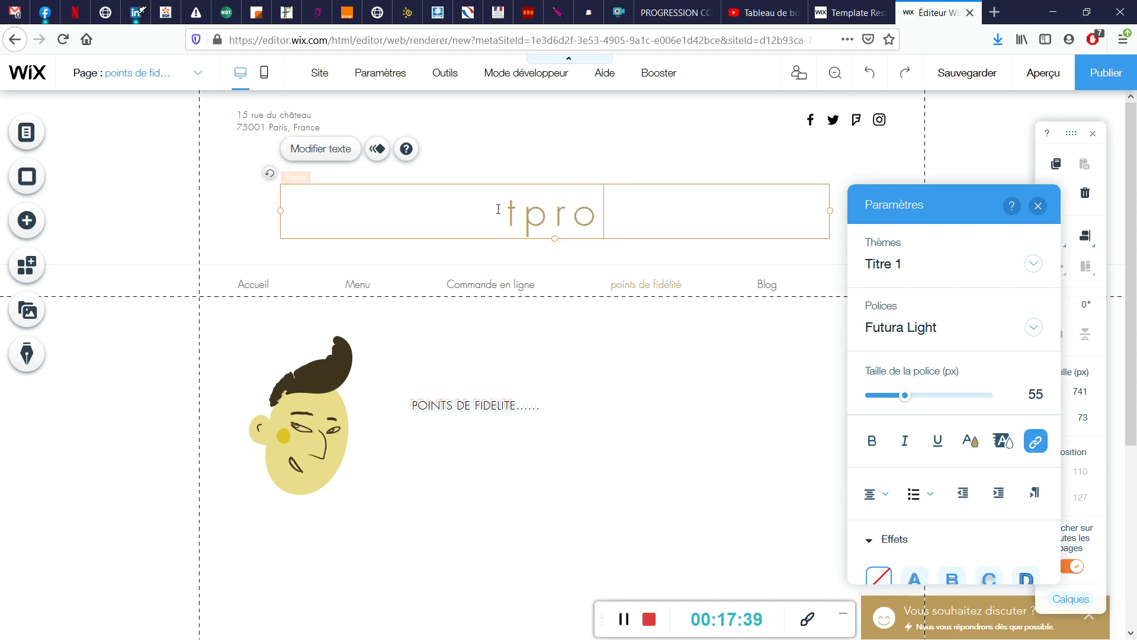
pyautogui.write(' hyaci')
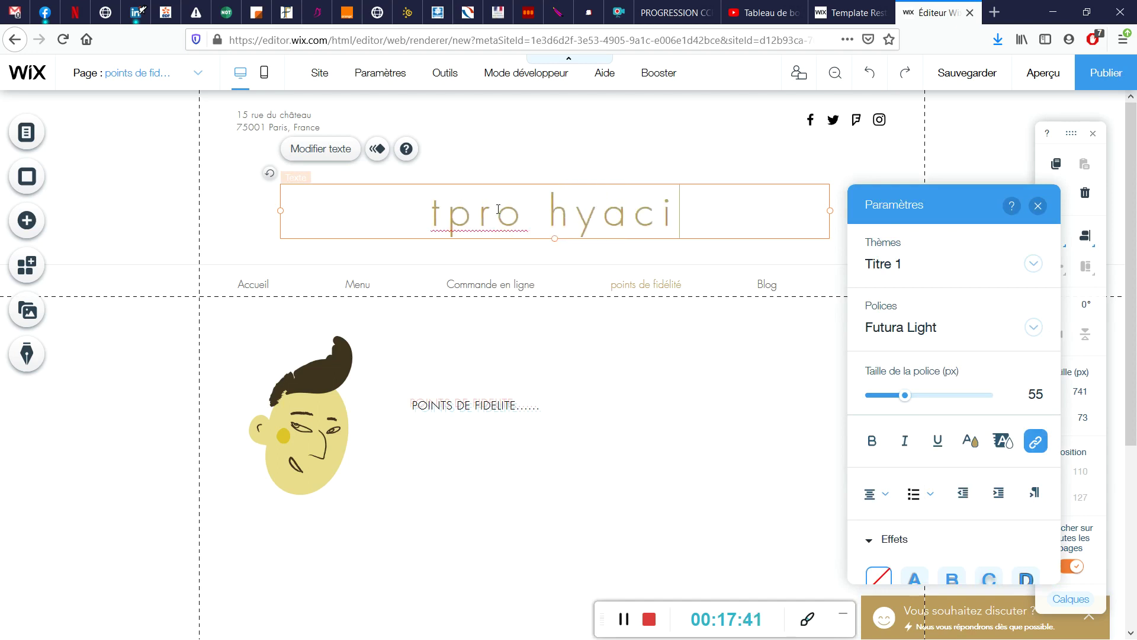
pyautogui.write('nthe friant')
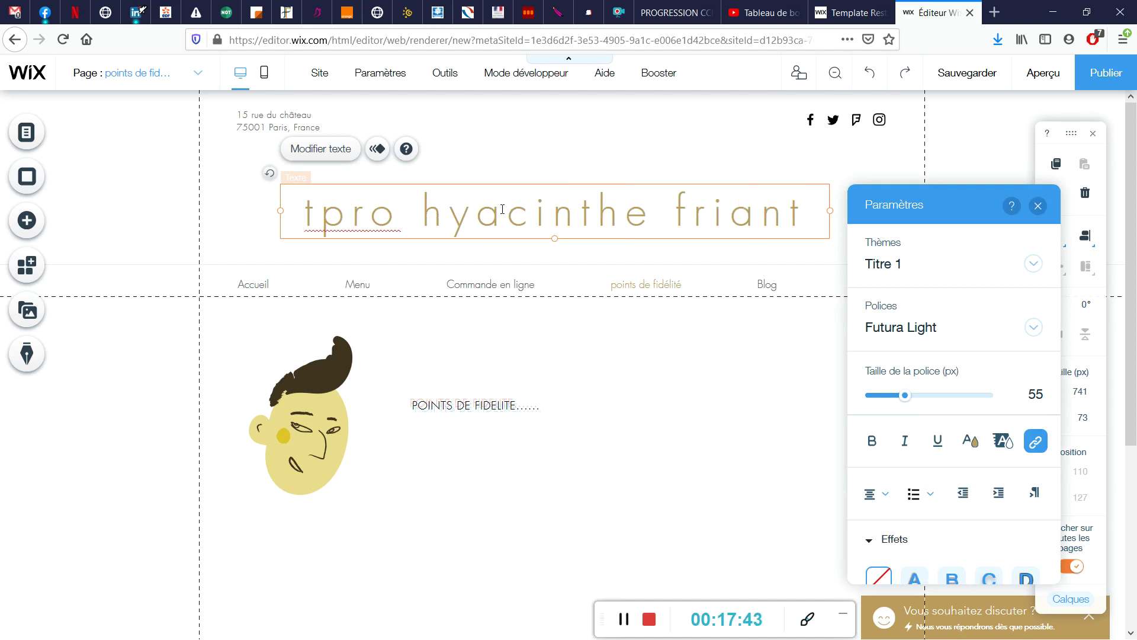
pyautogui.click(681, 172)
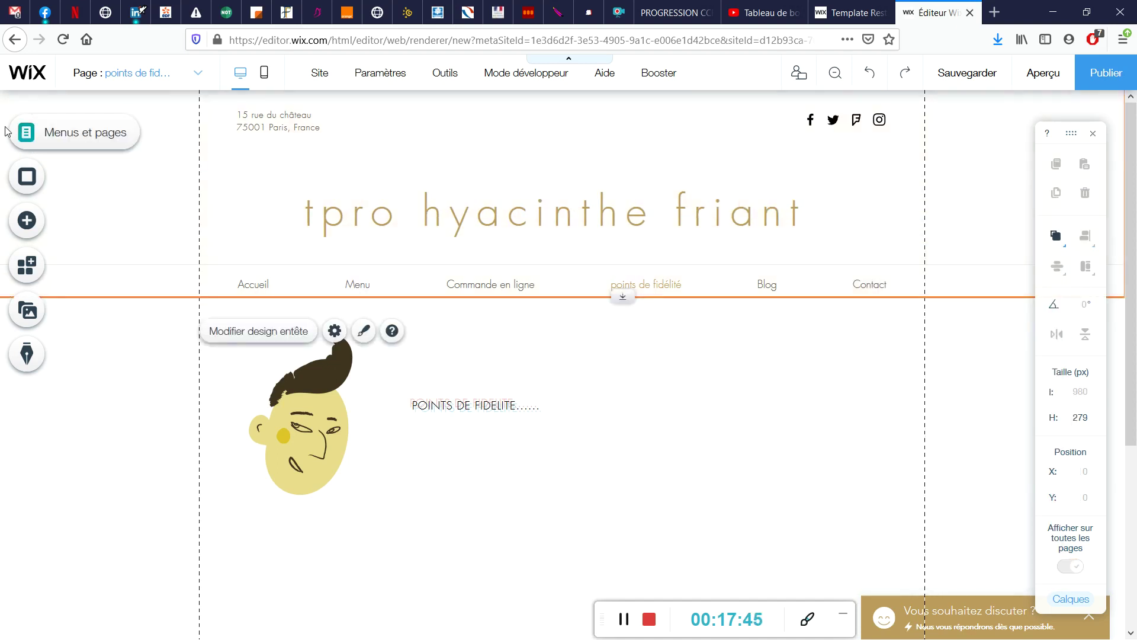
# - Open the Accueil page for editing from the site's page list, then close the list
pyautogui.click(27, 133)
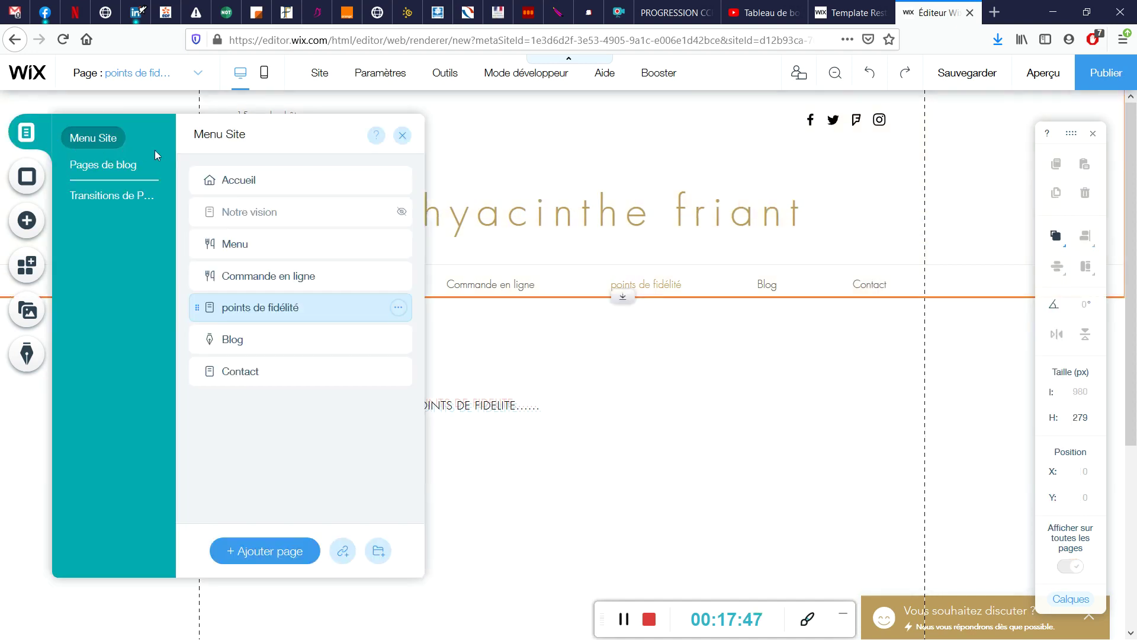
pyautogui.click(252, 184)
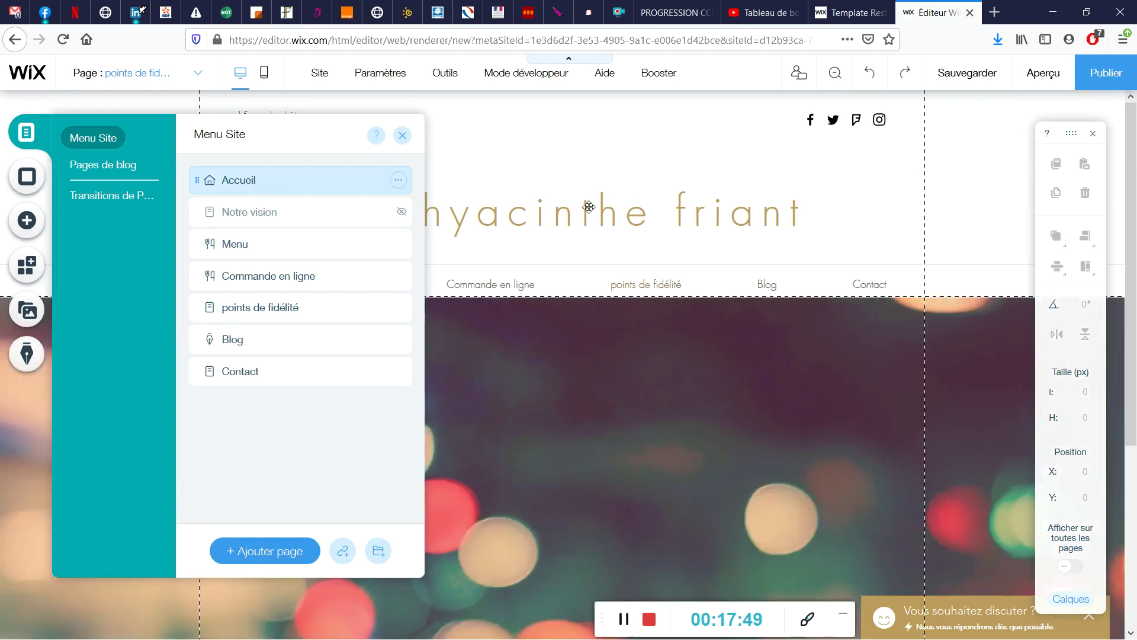
pyautogui.click(711, 186)
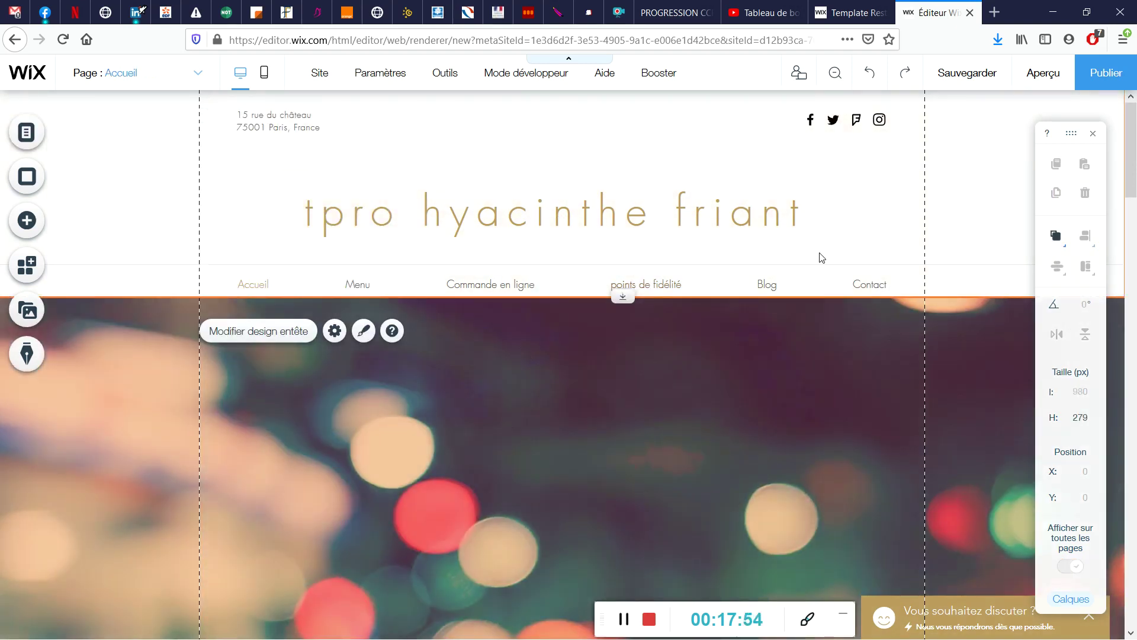
# - Try to reduce the header's height, then move the site title up to X 104, Y 83
pyautogui.moveTo(620, 312); pyautogui.dragTo(621, 149)
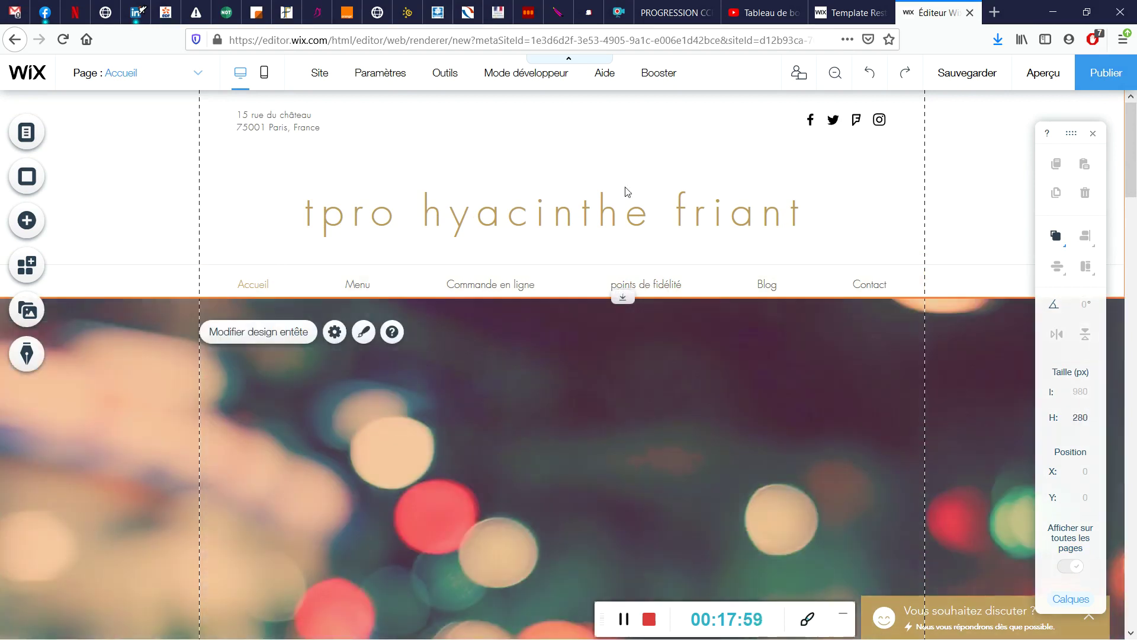
pyautogui.click(623, 217)
pyautogui.moveTo(619, 189); pyautogui.dragTo(614, 158)
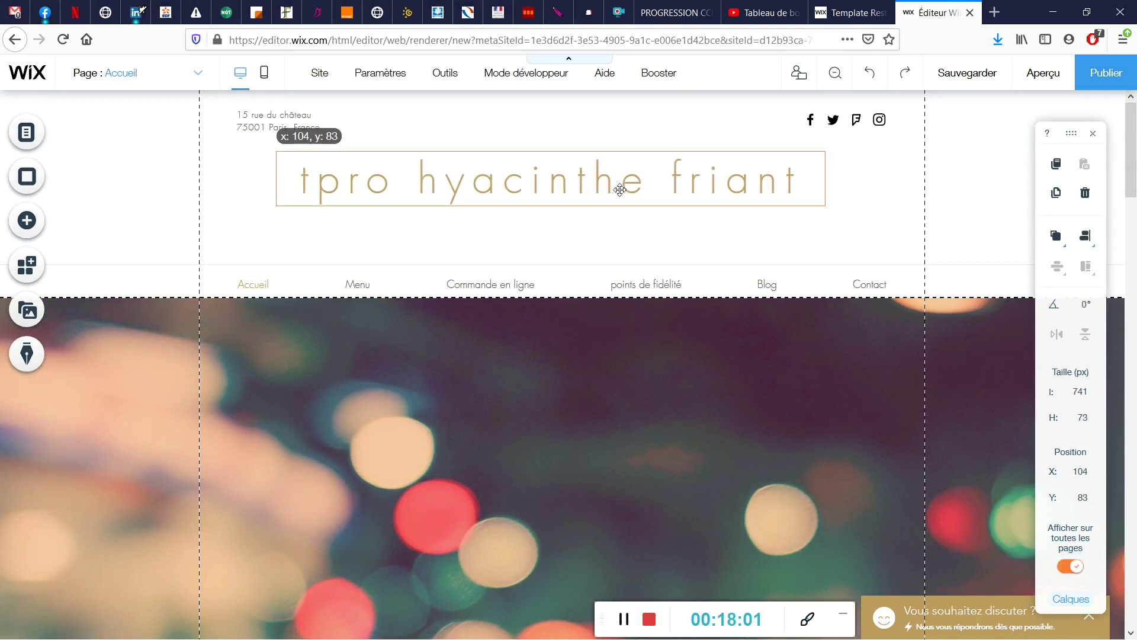
# - Move the horizontal menu up to Y 186, just beneath the site title in the header
pyautogui.click(616, 262)
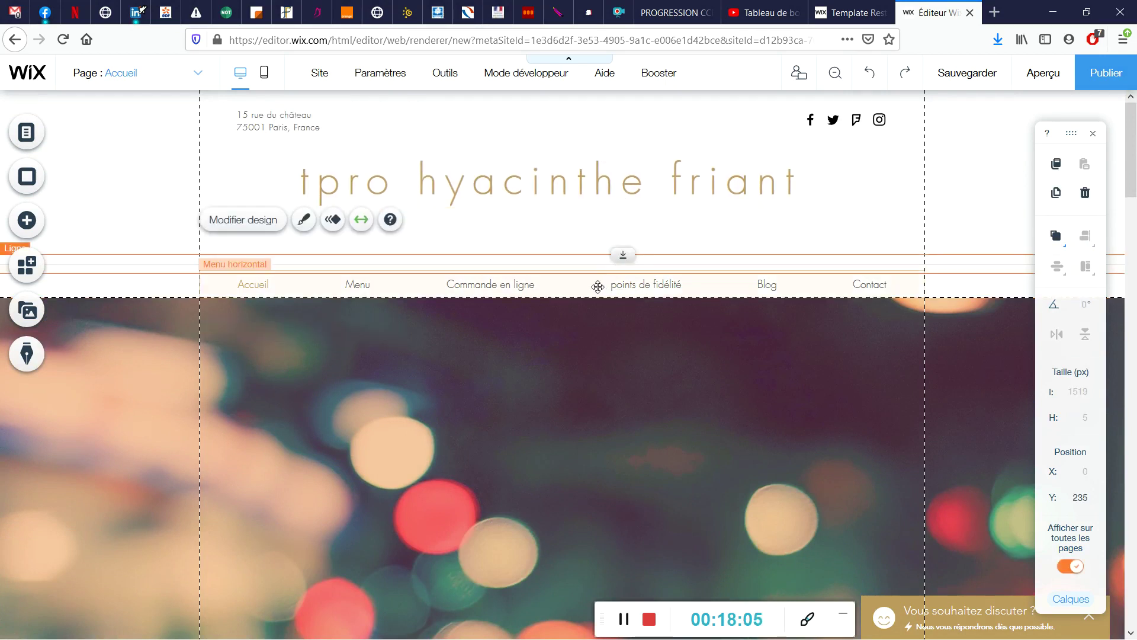
pyautogui.click(598, 286)
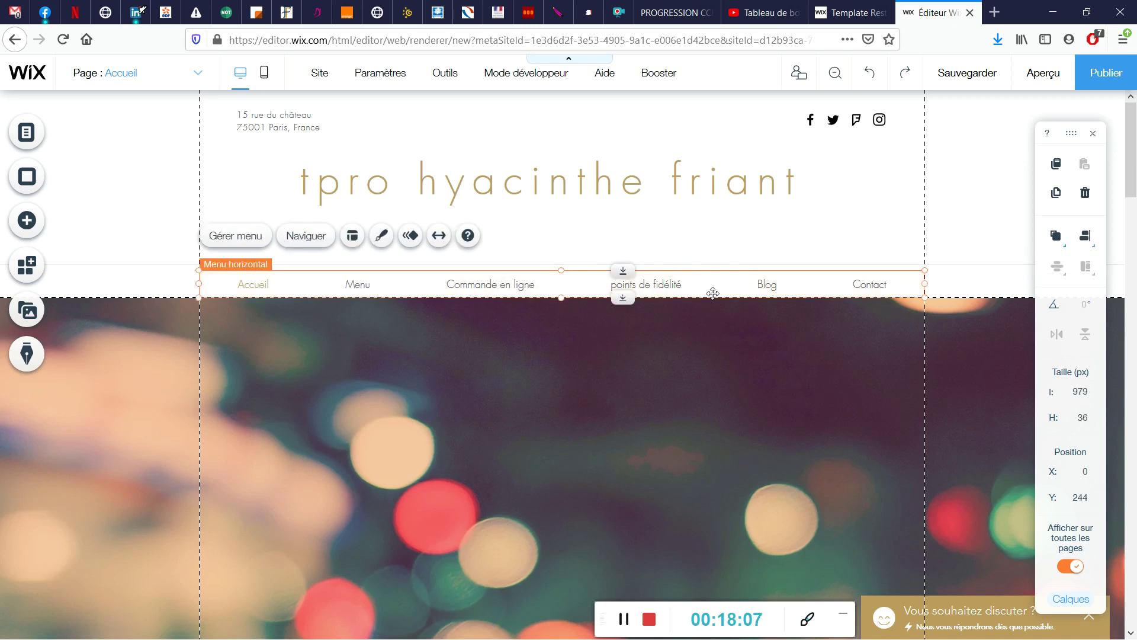
pyautogui.moveTo(833, 274); pyautogui.dragTo(831, 230)
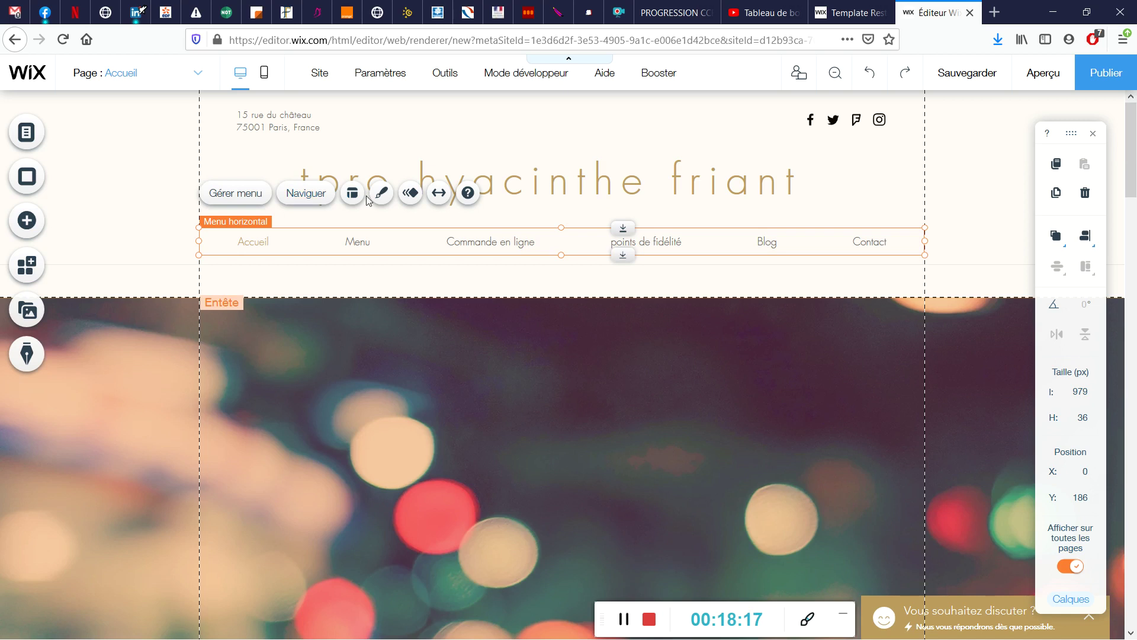
# - Browse the preset designs for the horizontal menu, trying the blue boxed style, and open the customisation of its current design
pyautogui.click(384, 195)
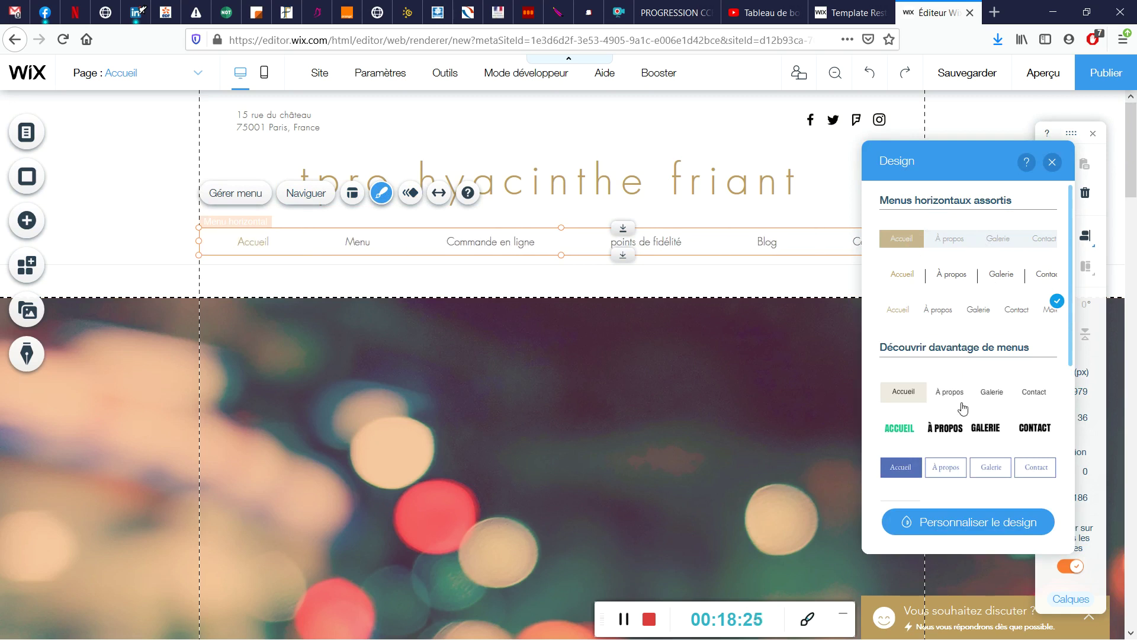
pyautogui.scroll(-1, 1071, 367)
pyautogui.moveTo(1071, 367); pyautogui.dragTo(1074, 468)
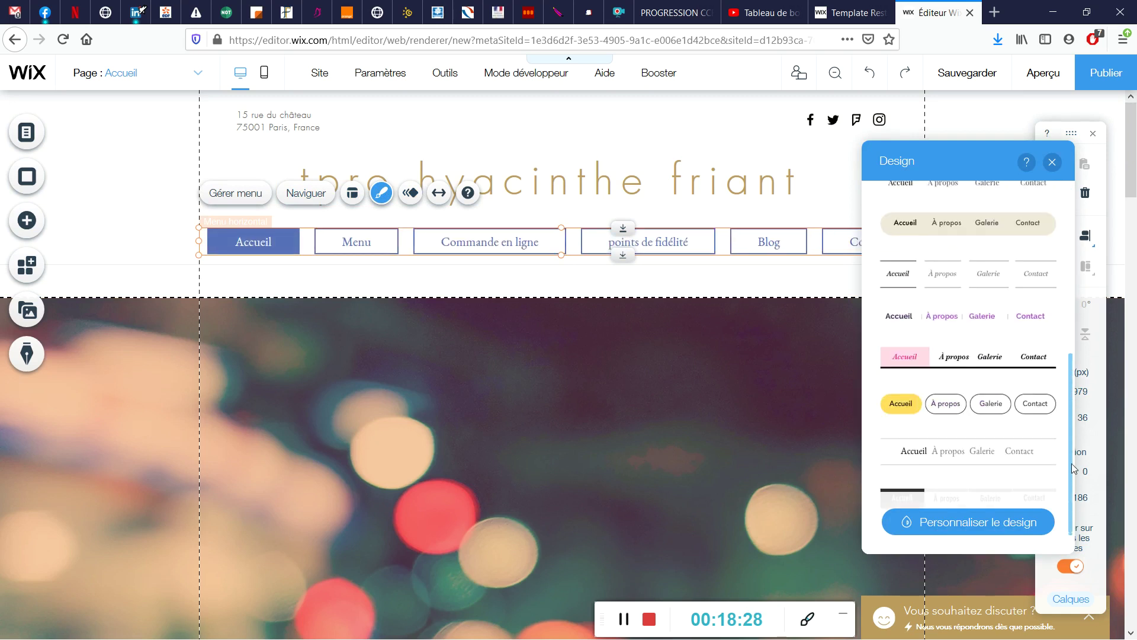
pyautogui.click(921, 521)
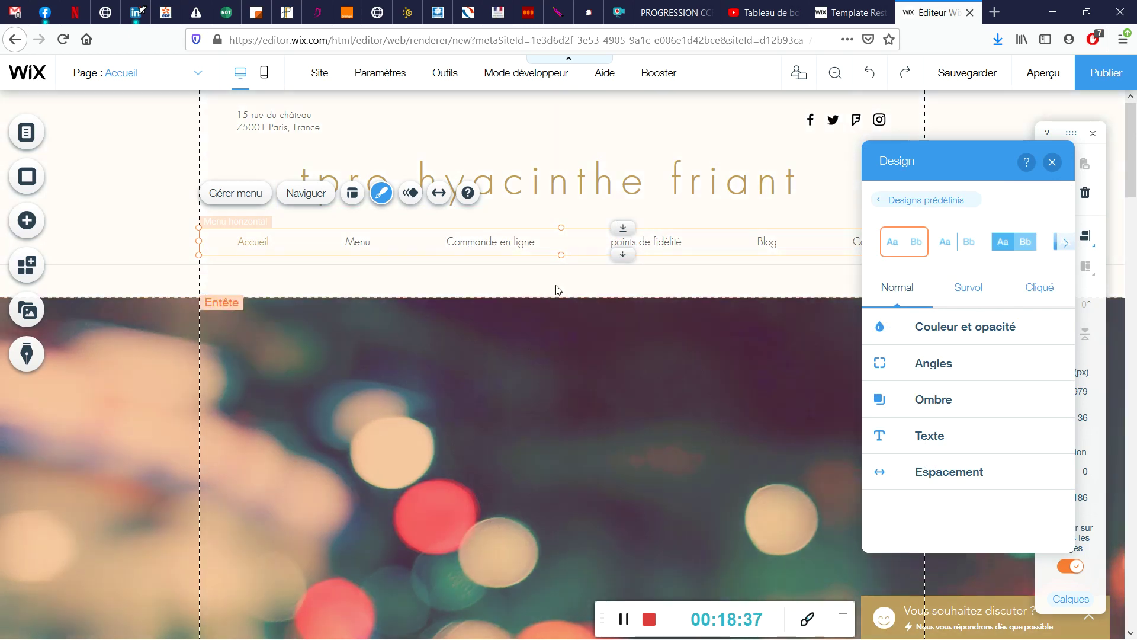
# - Set the menu's text colour for the Survol state to dark blue #020F78
pyautogui.click(987, 299)
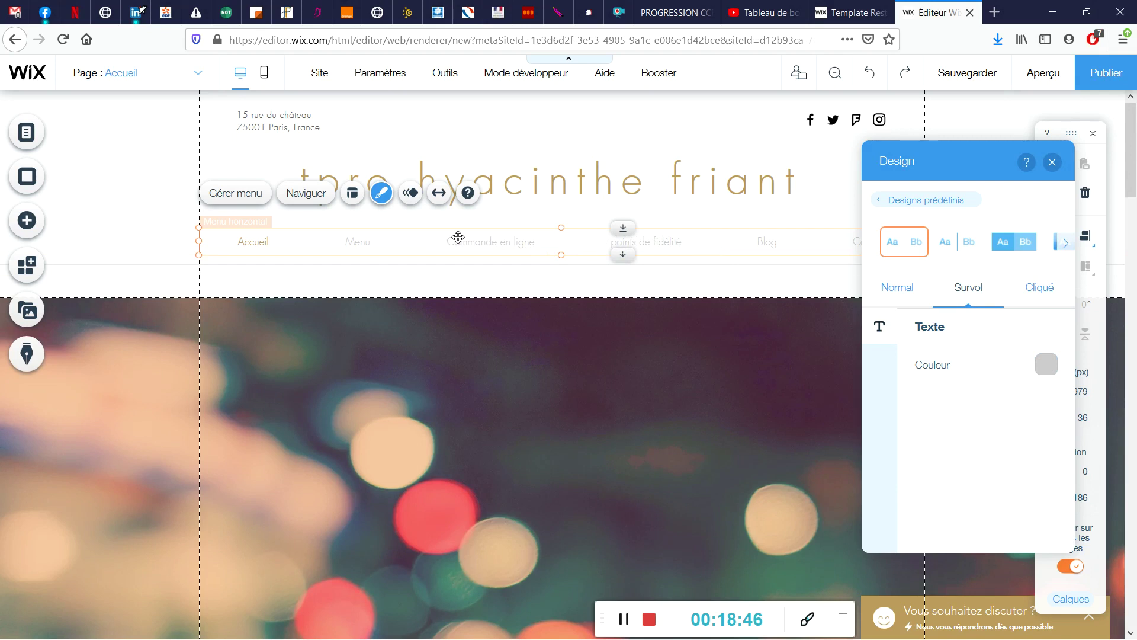
pyautogui.click(1045, 372)
pyautogui.click(930, 330)
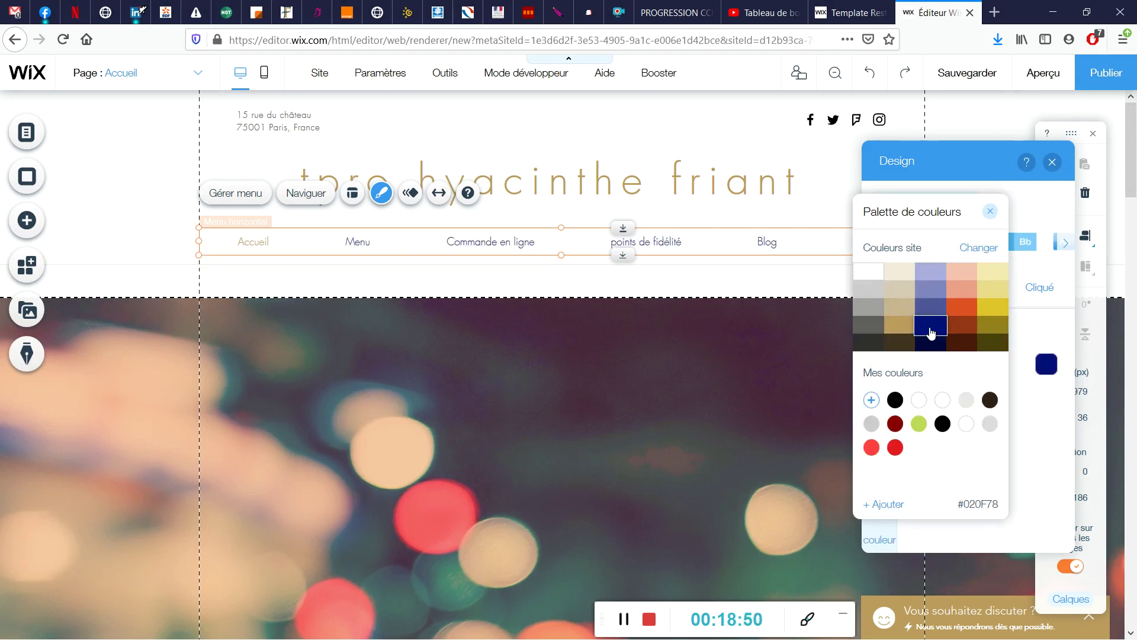
pyautogui.click(1034, 307)
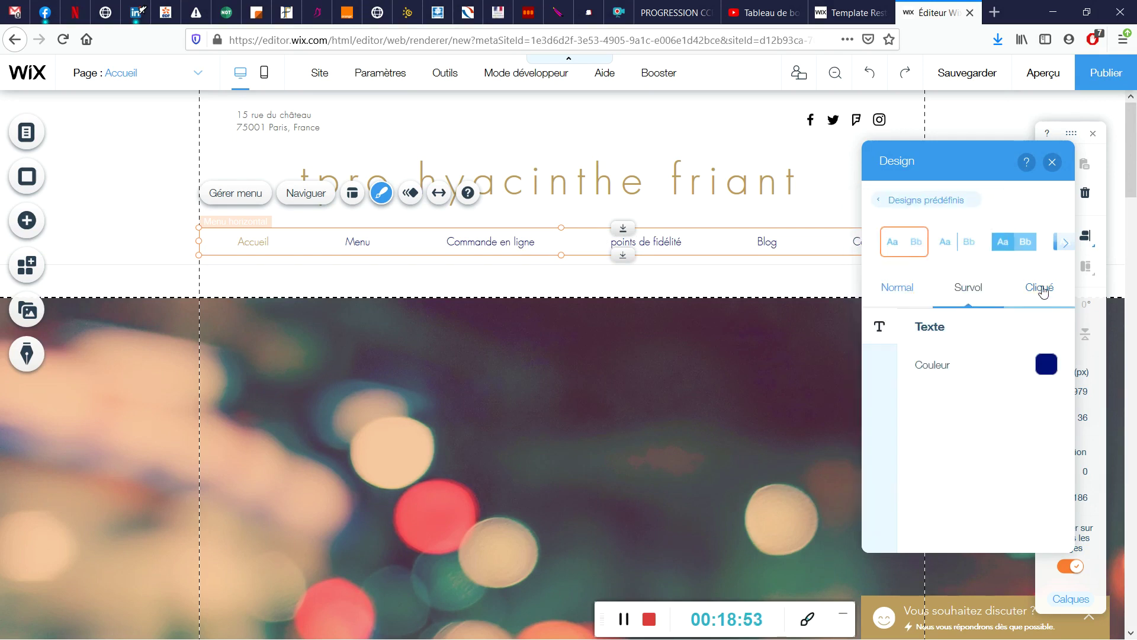
# - Set the menu's text colour for the Cliqué state to the darker bright red in Mes couleurs and close the design settings
pyautogui.click(1044, 290)
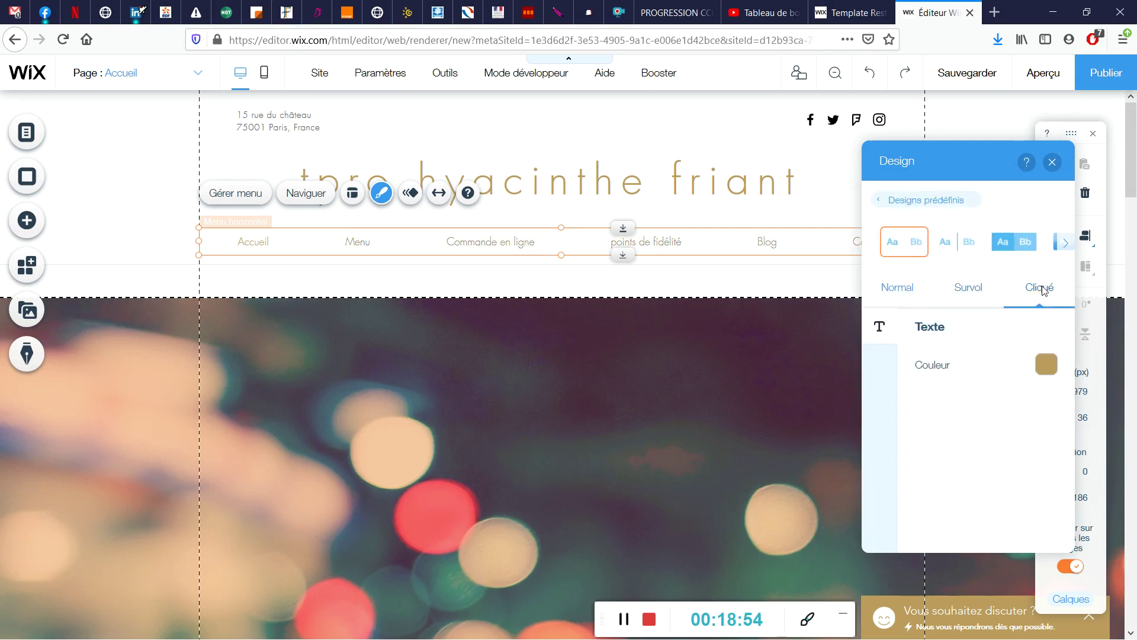
pyautogui.click(1052, 366)
pyautogui.click(895, 448)
pyautogui.click(1032, 418)
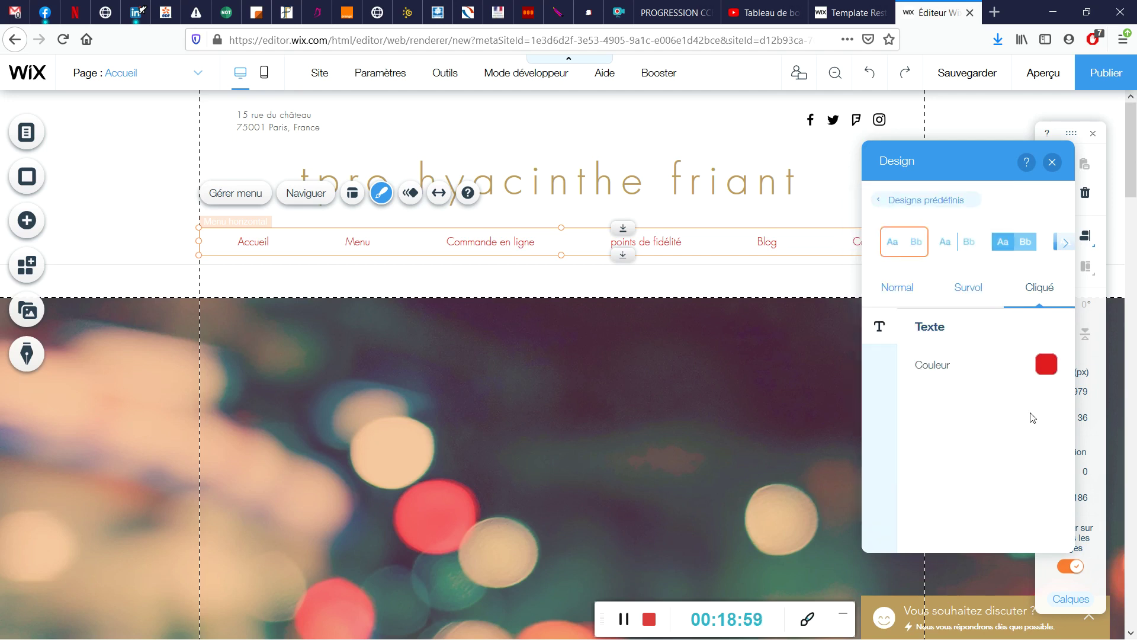
pyautogui.click(1052, 163)
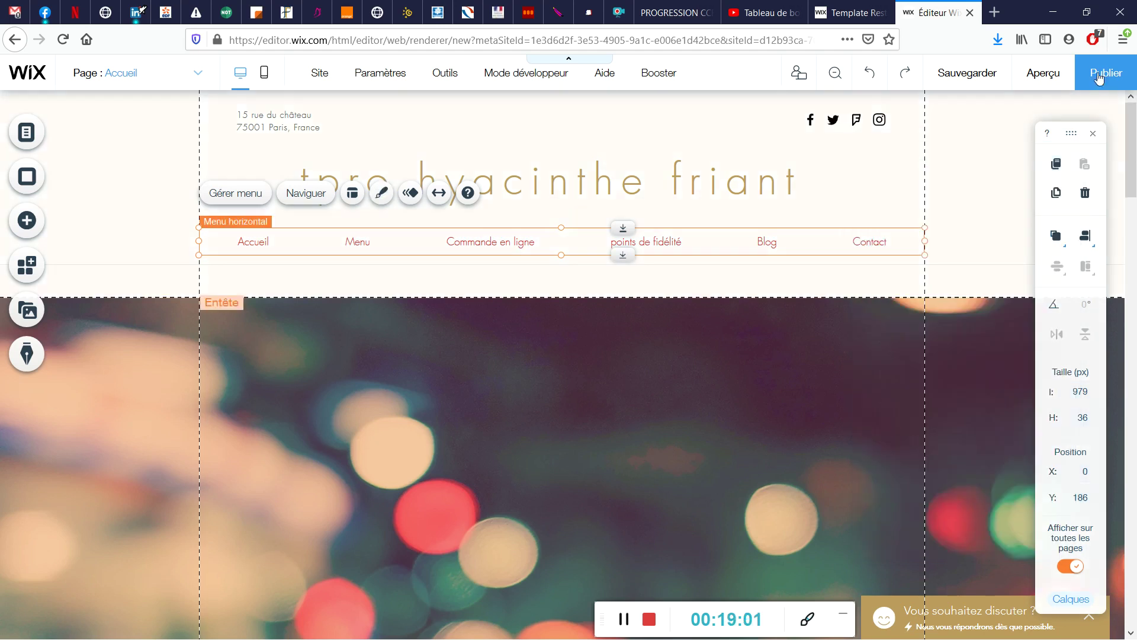
# - Preview the site and open the points de fidélité page from its menu to check the menu colours
pyautogui.click(1055, 74)
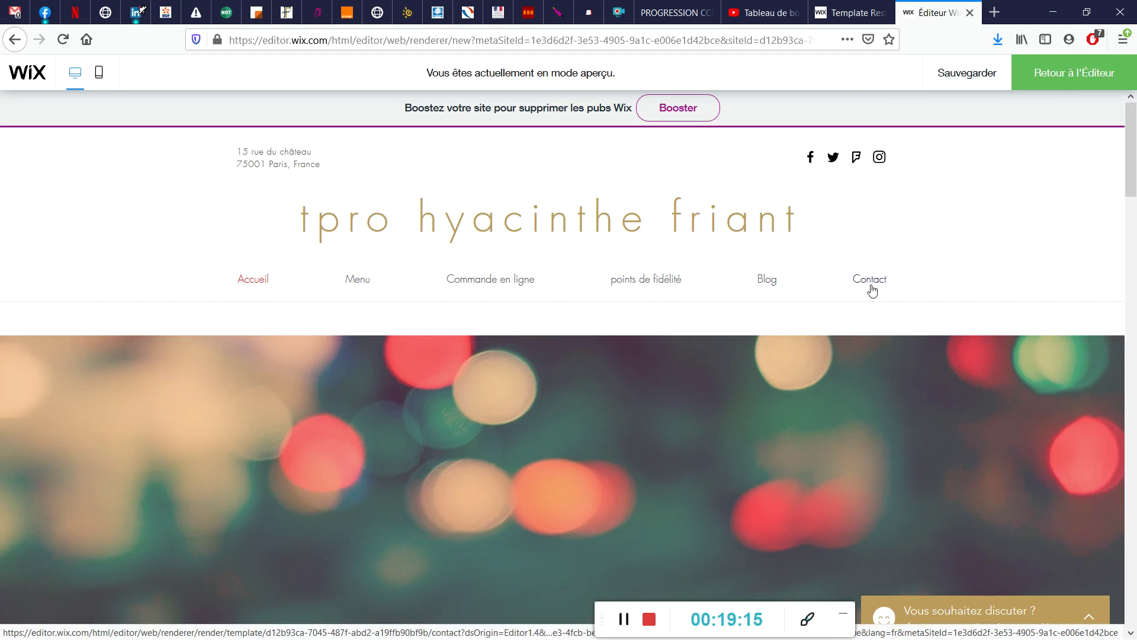
pyautogui.click(659, 283)
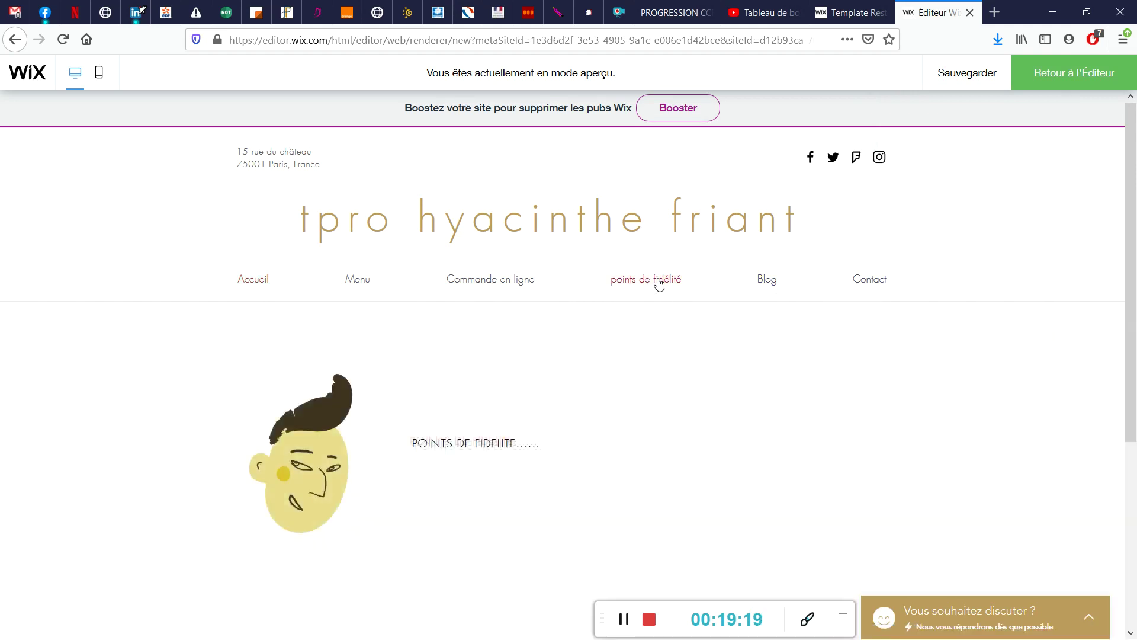